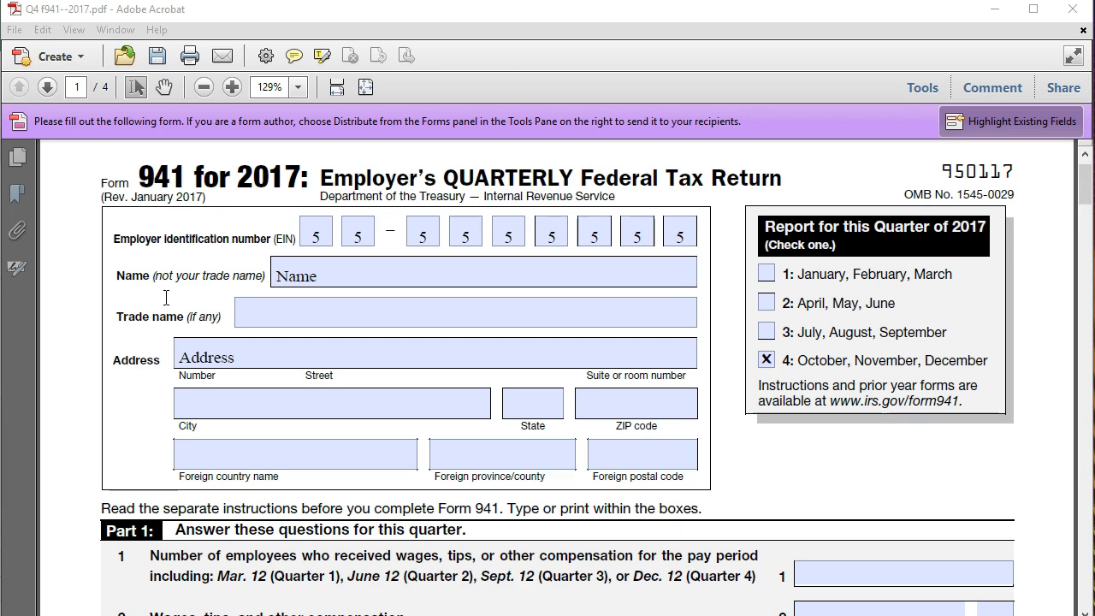
# - Enter 4 as the number of employees on line 1 in Part 1 of the Form 941
pyautogui.click(306, 276)
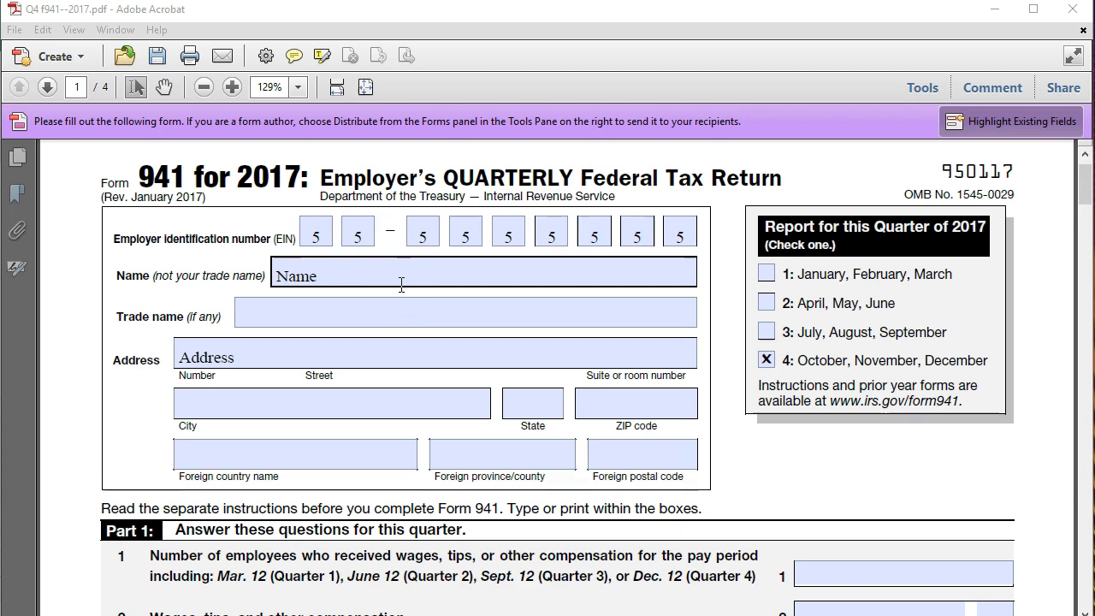
pyautogui.click(724, 372)
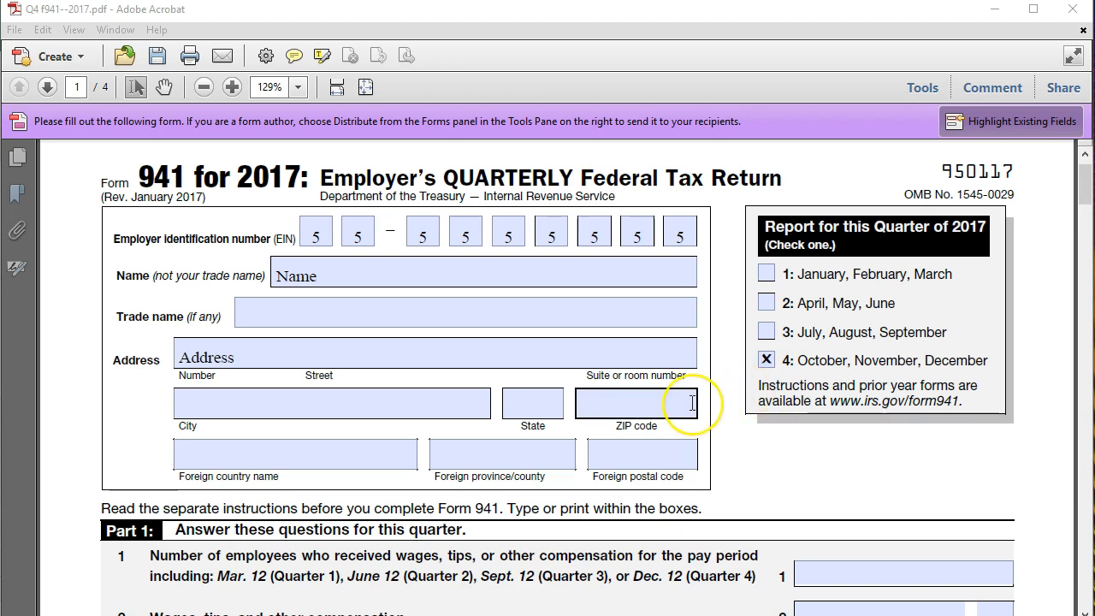
pyautogui.scroll(-2, 693, 400)
pyautogui.scroll(-3, 693, 402)
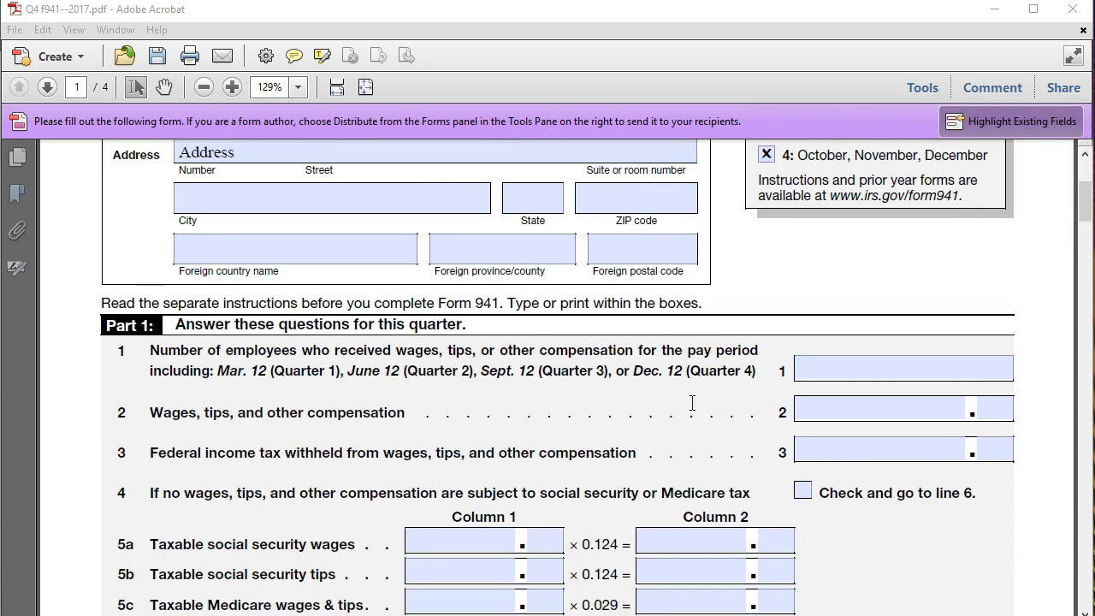
pyautogui.scroll(-1, 693, 402)
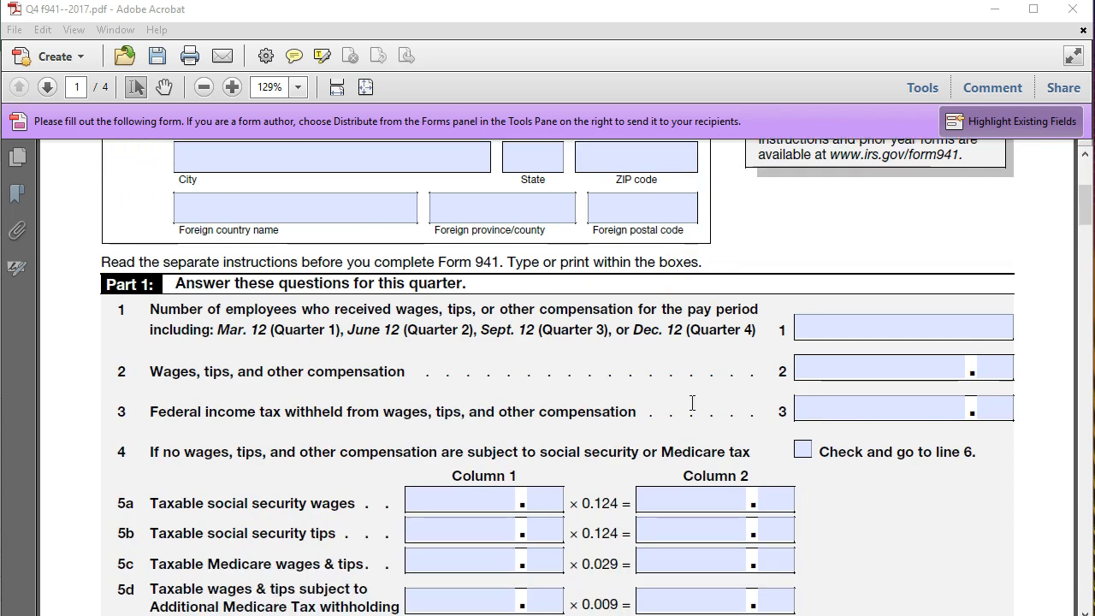
pyautogui.click(682, 404)
pyautogui.click(525, 443)
pyautogui.click(651, 365)
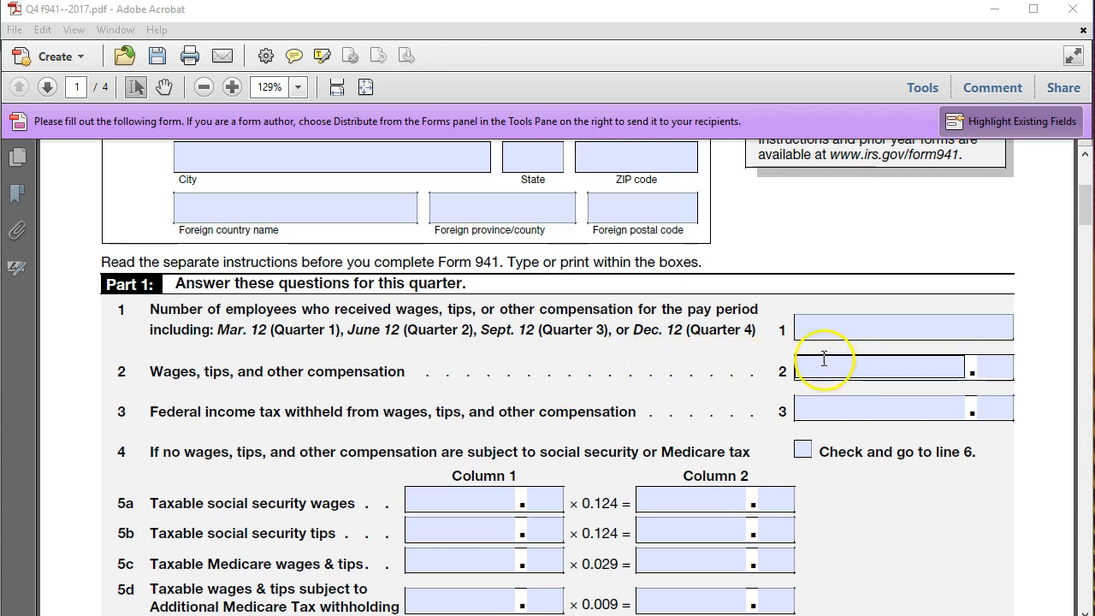
pyautogui.click(883, 329)
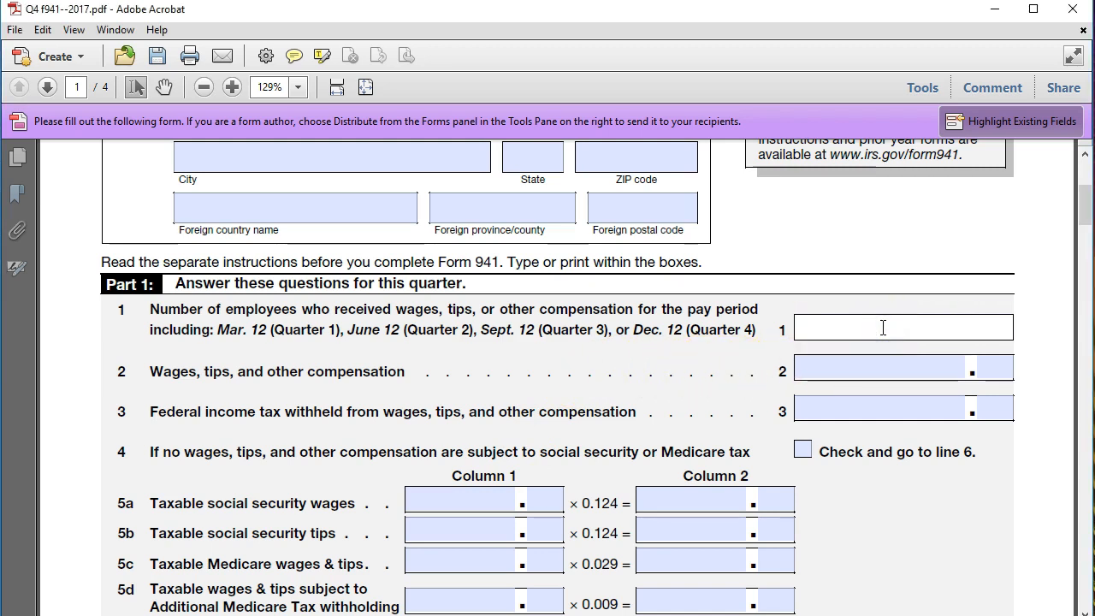
pyautogui.write('4')
pyautogui.press('Tab')
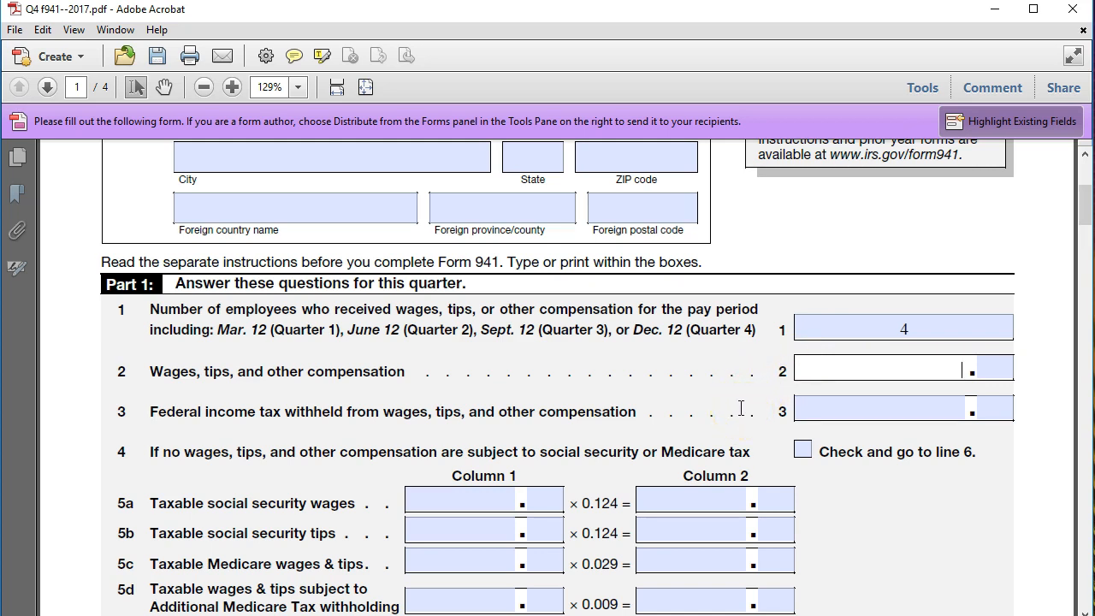
# - Switch to the Payroll Project workbook in Excel and go to the Pay Period Ending August heading in the payroll register
pyautogui.scroll(-1, 740, 409)
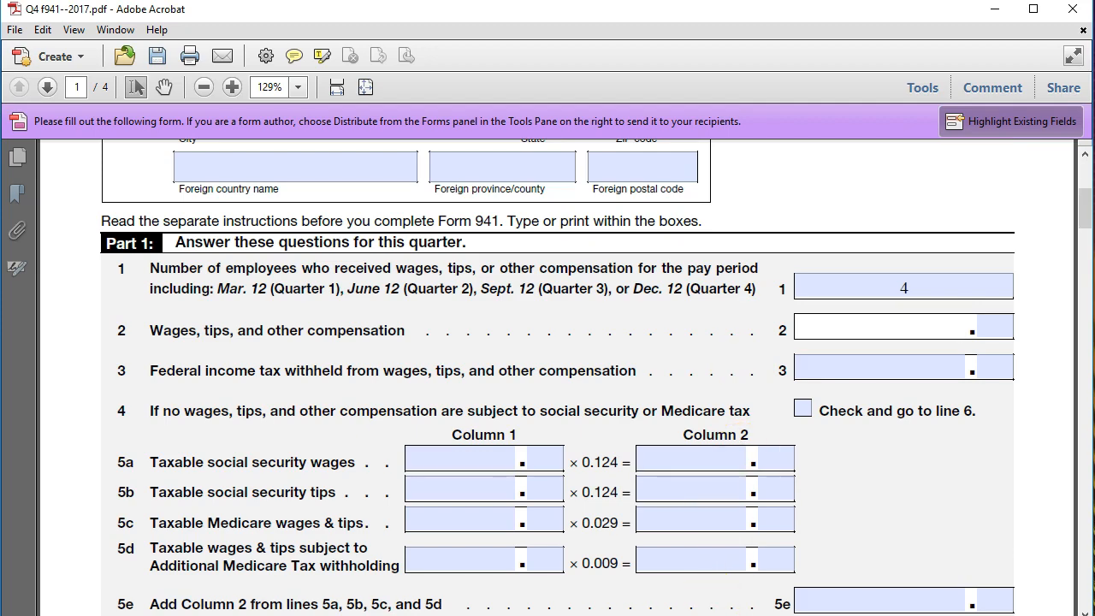
pyautogui.hotkey('alt', 'Tab')
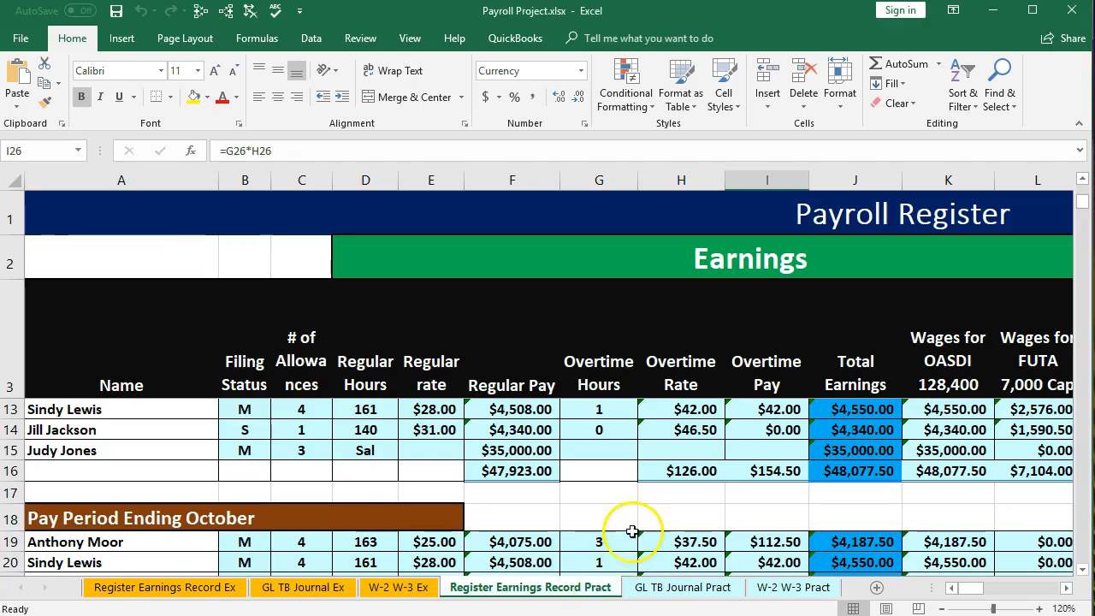
pyautogui.scroll(3, 227, 500)
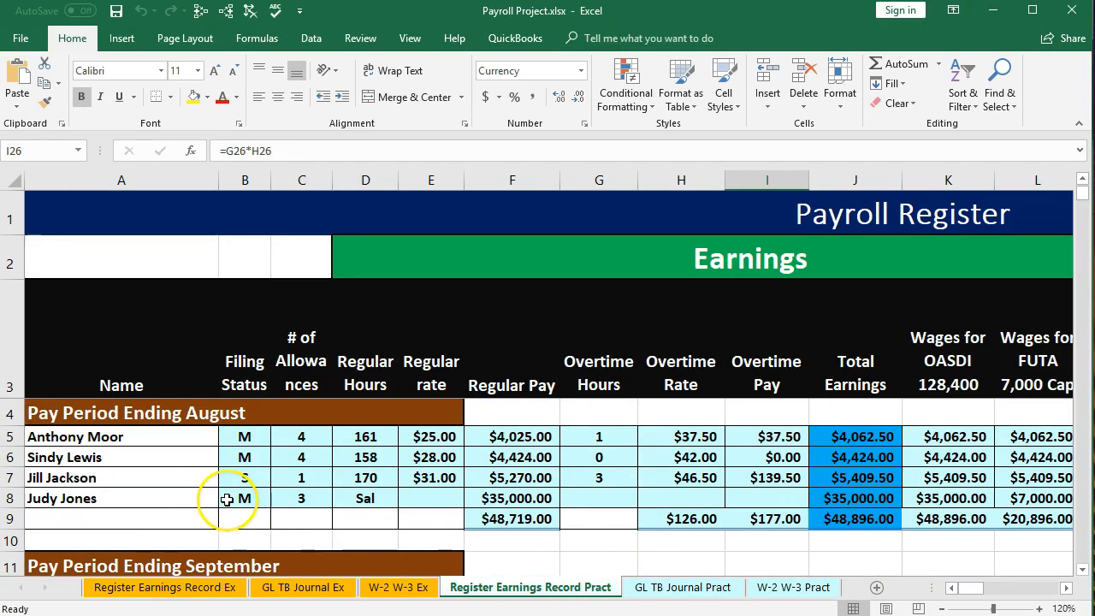
pyautogui.click(119, 415)
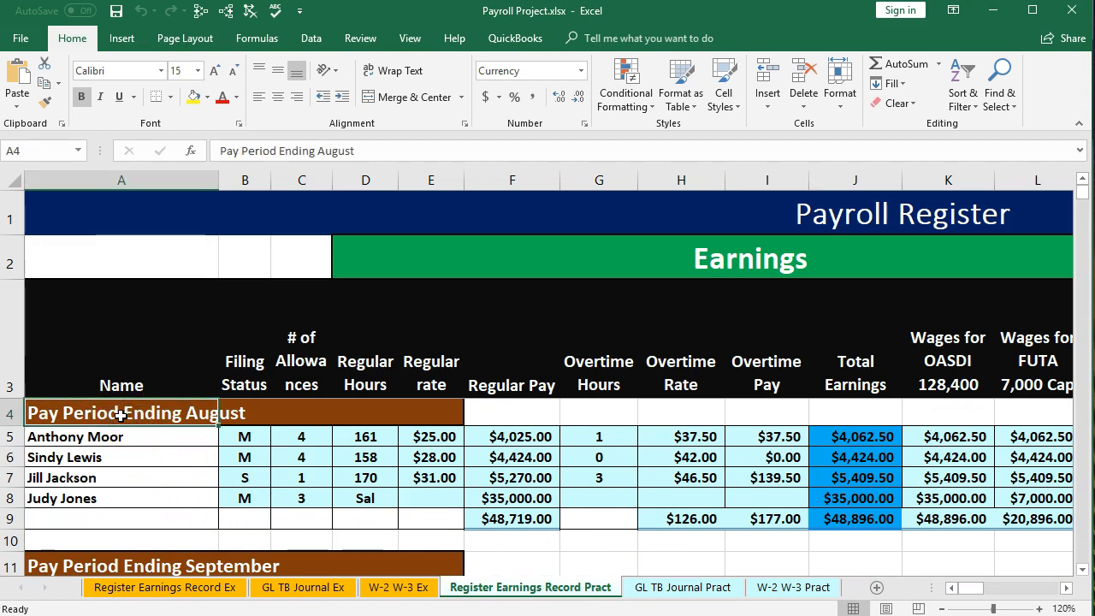
pyautogui.click(417, 45)
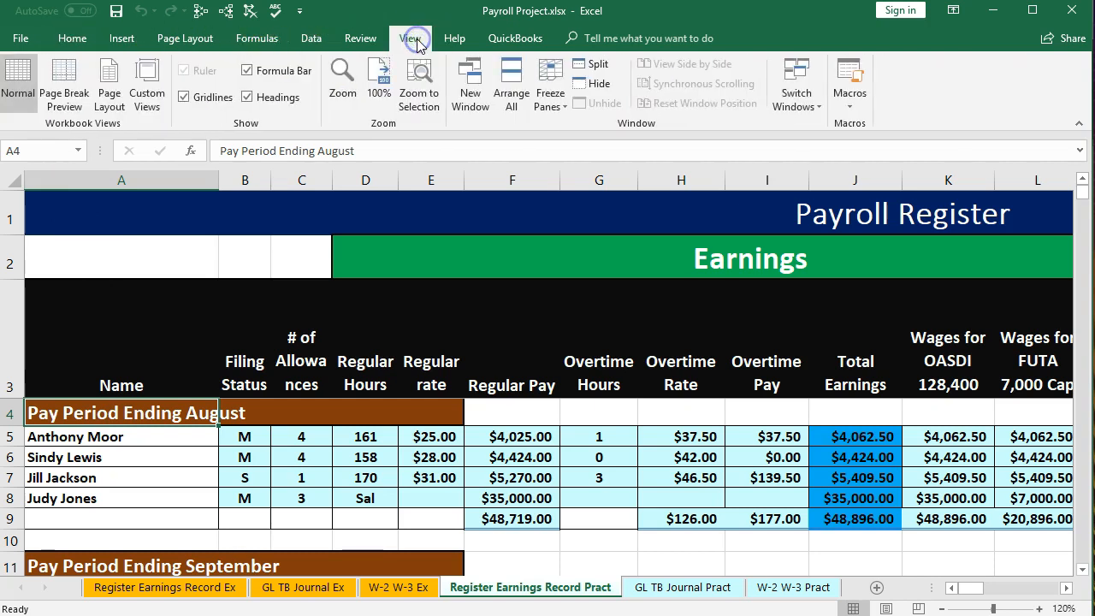
pyautogui.click(549, 111)
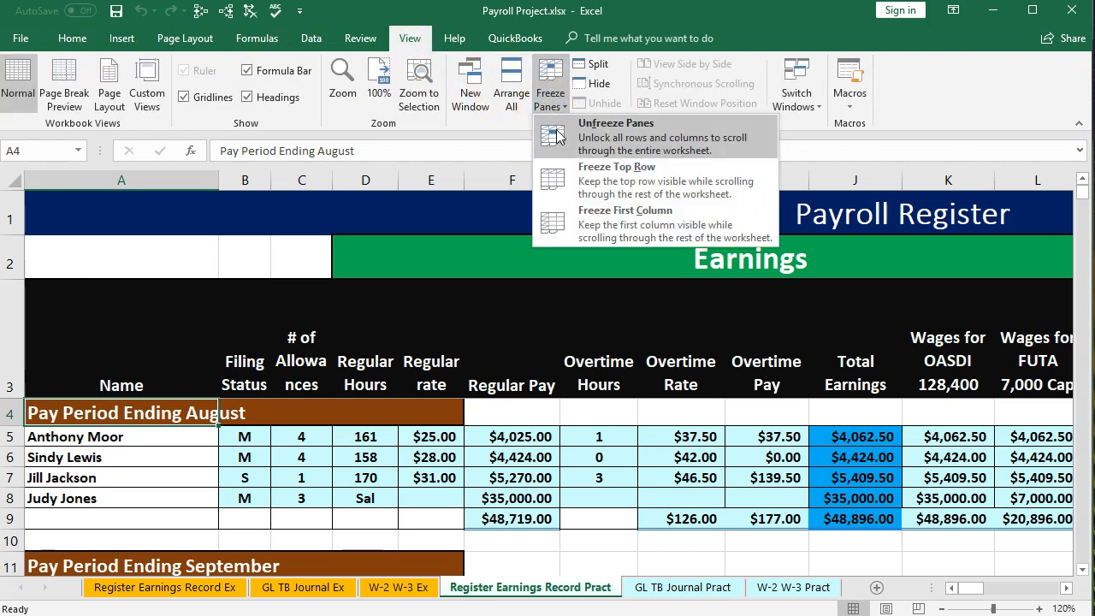
pyautogui.click(418, 437)
# - Clear the Q4 amounts in row 40 of the payroll register, from the Regular Pay column onward
pyautogui.scroll(-3, 422, 446)
pyautogui.scroll(-6, 421, 447)
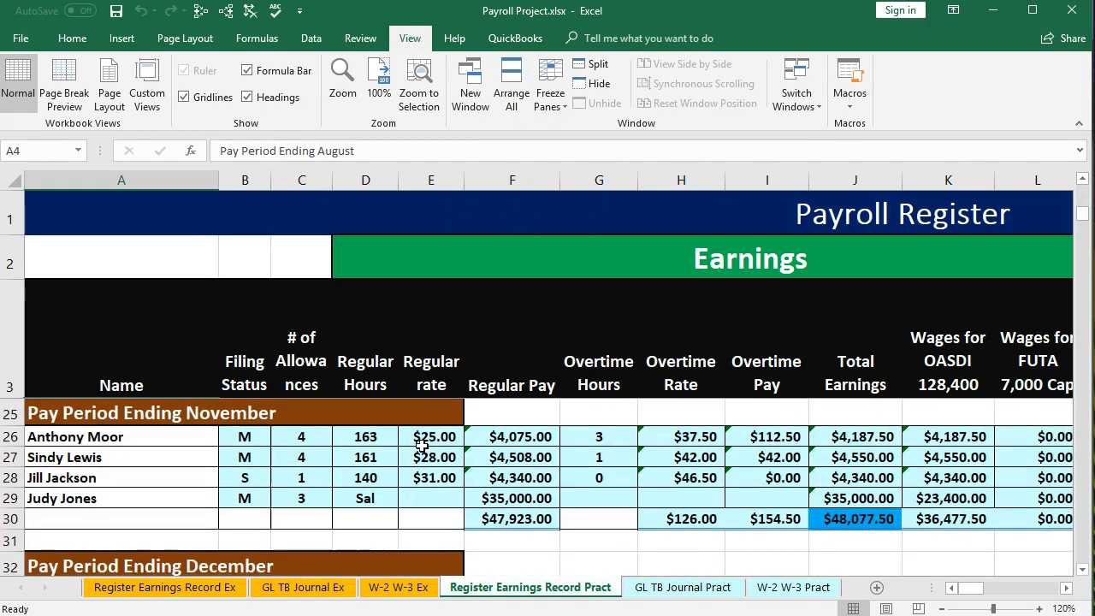
pyautogui.scroll(-3, 422, 446)
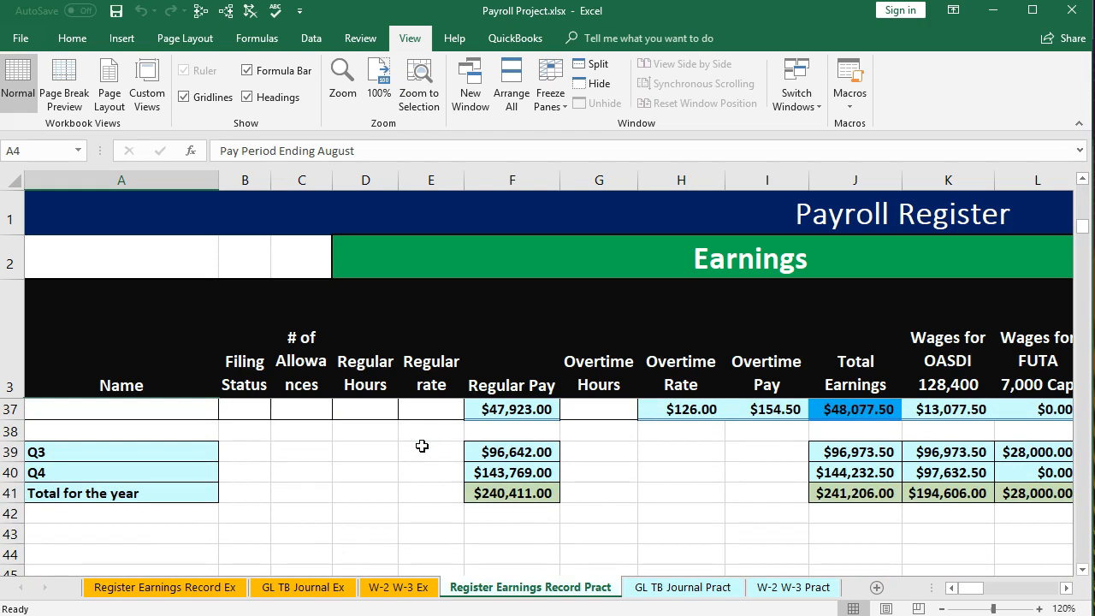
pyautogui.hscroll(2, 422, 445)
pyautogui.click(323, 522)
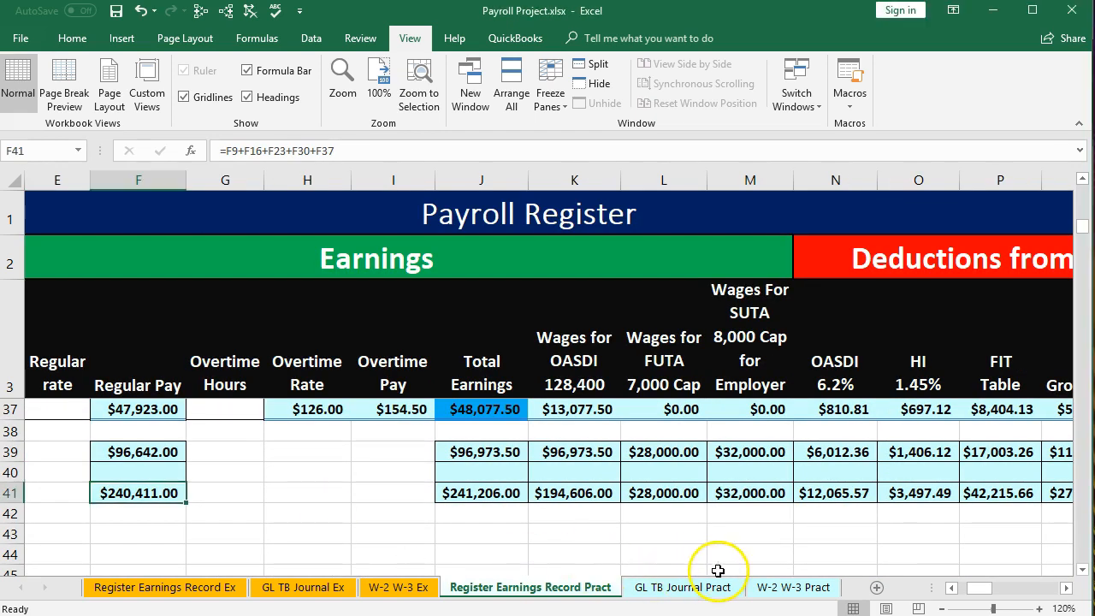
pyautogui.click(950, 588)
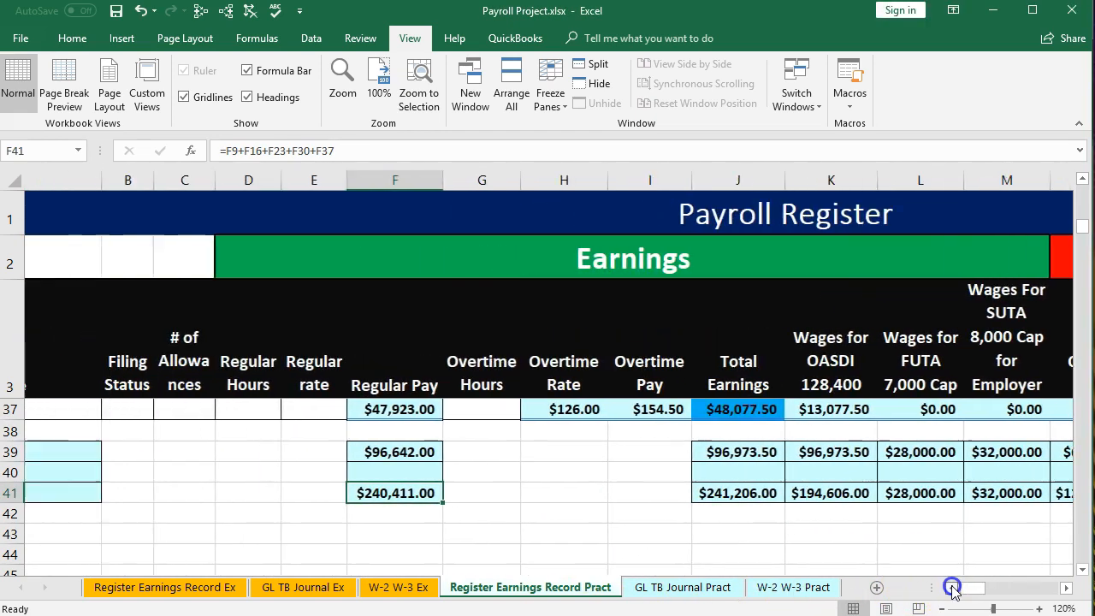
# - Examine the formulas behind the Q3 and Total for the year amounts in the Regular Pay column
pyautogui.click(539, 458)
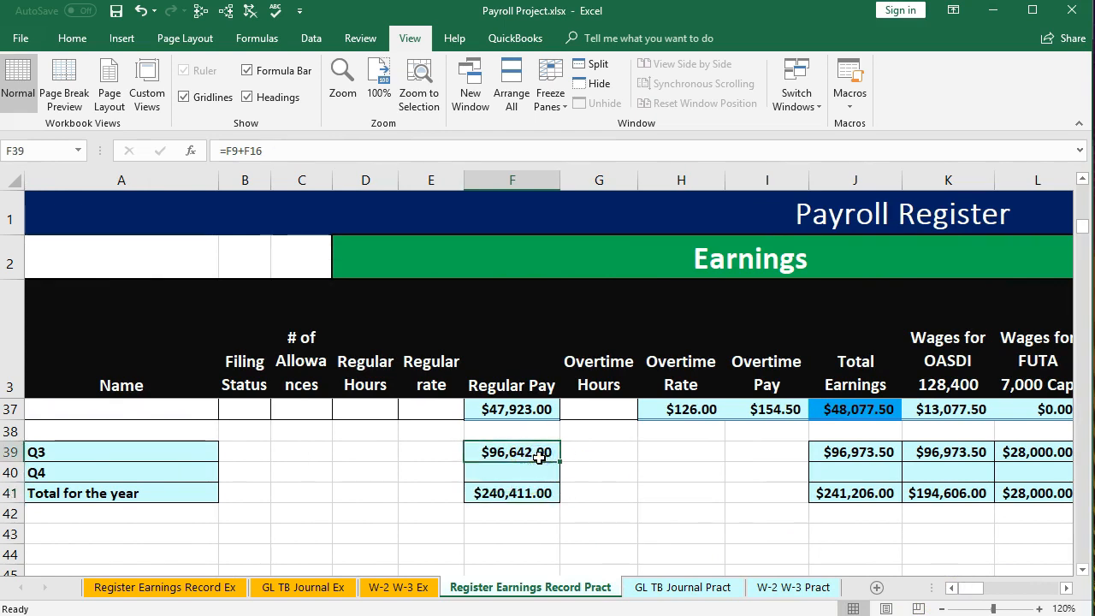
pyautogui.click(525, 491)
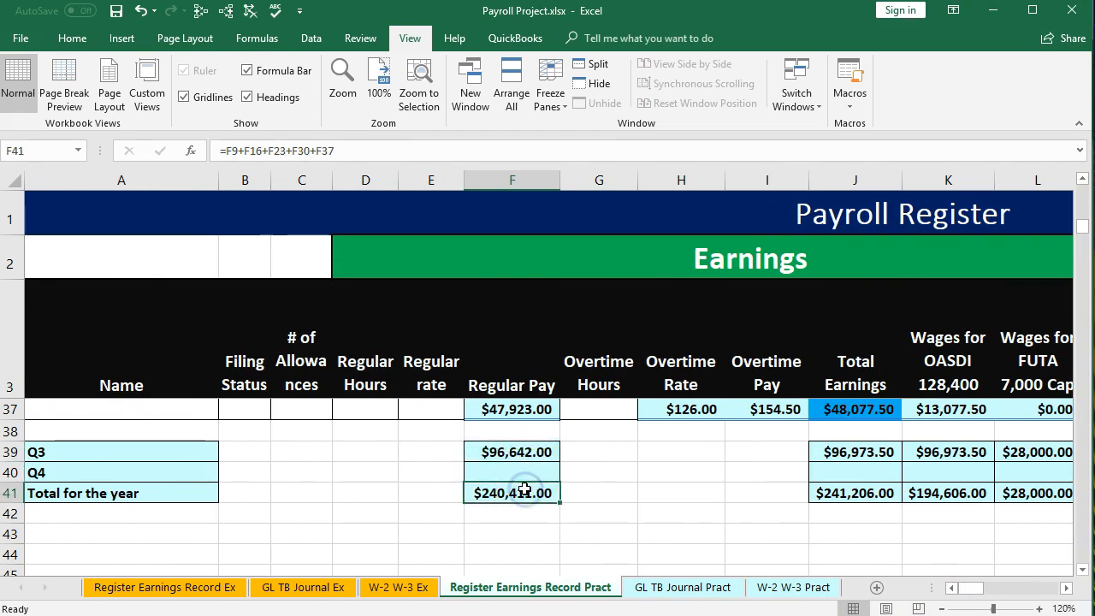
pyautogui.scroll(1, 525, 515)
pyautogui.click(530, 554)
pyautogui.doubleClick(530, 554)
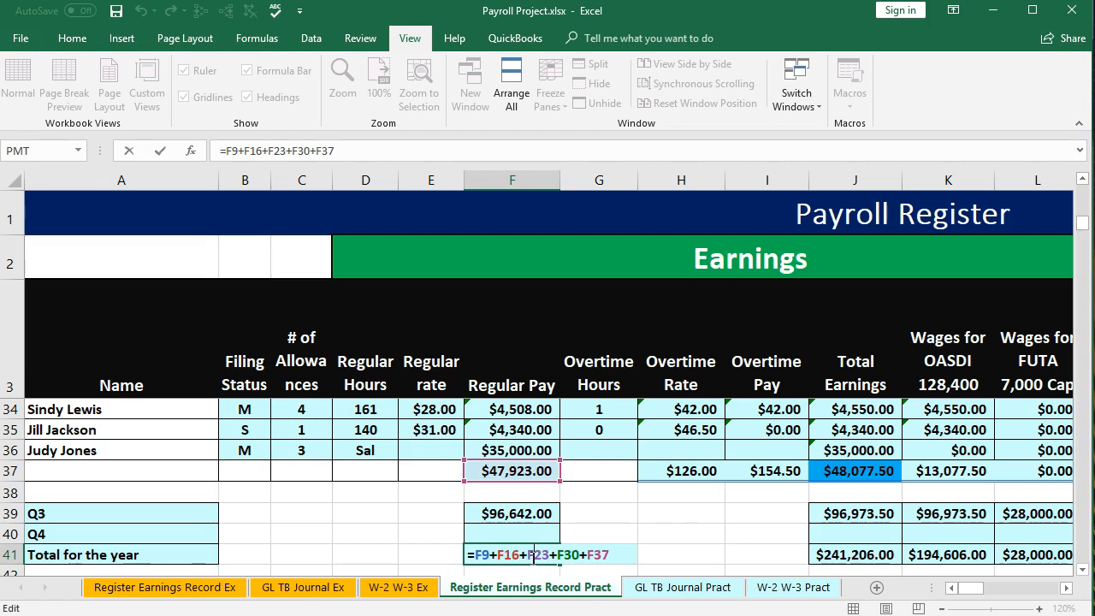
pyautogui.press('Return')
pyautogui.click(522, 555)
# - Total the fourth-quarter Regular Pay in F40 with =F23+F30+F37, adding the October, November and December period totals
pyautogui.click(157, 514)
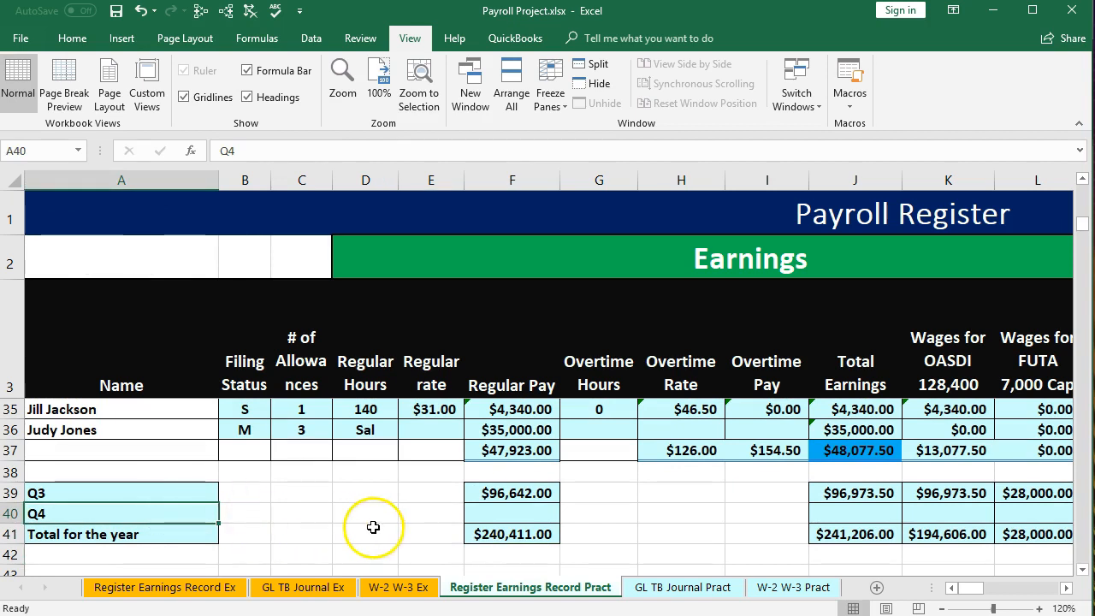
pyautogui.click(503, 511)
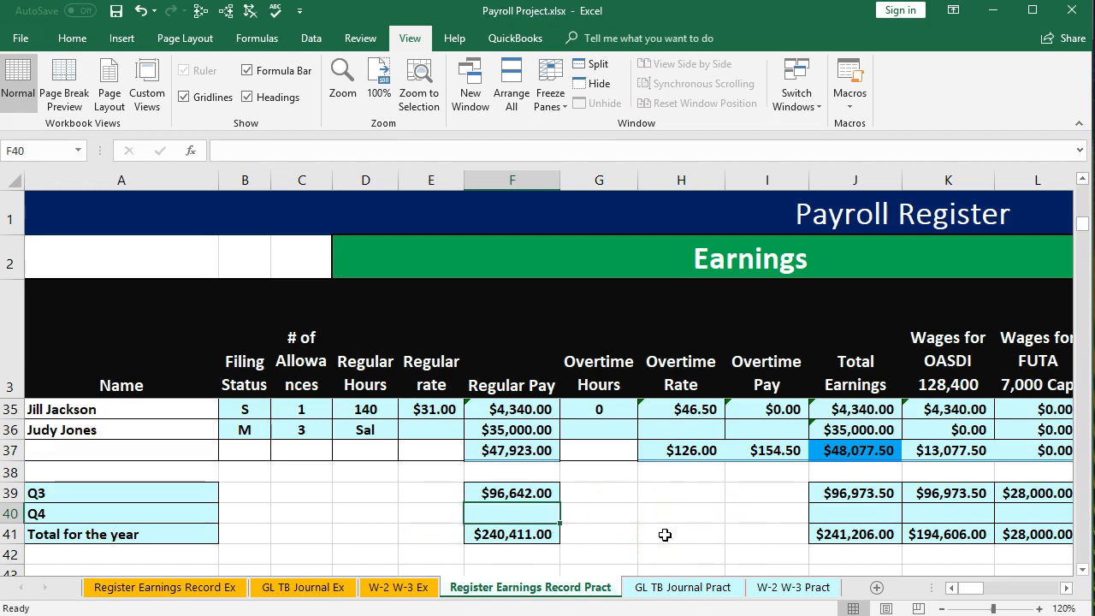
pyautogui.write('=')
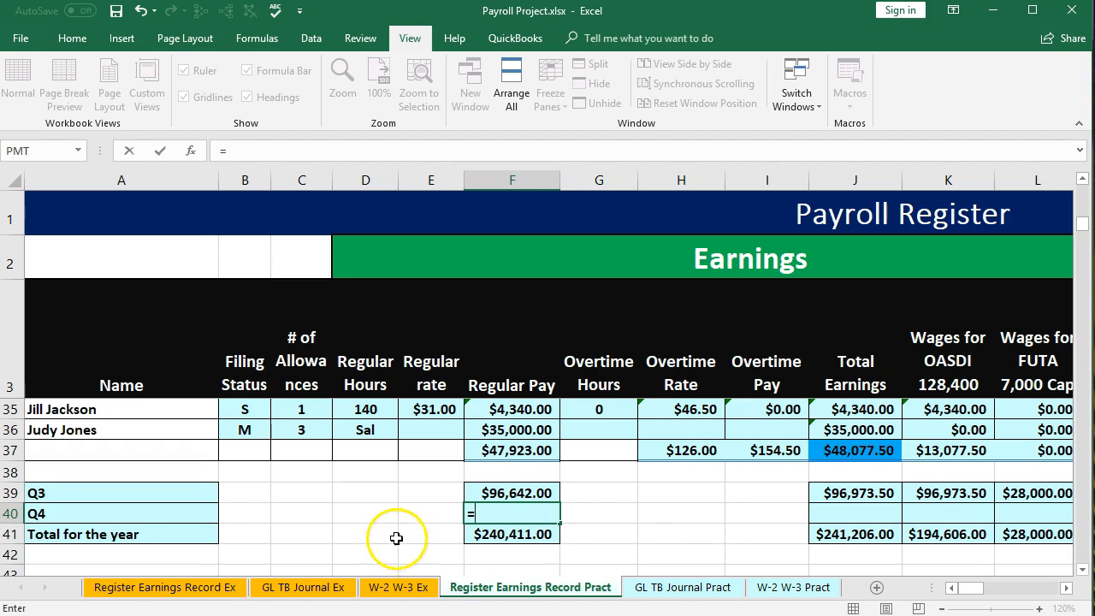
pyautogui.scroll(1, 396, 538)
pyautogui.scroll(5, 396, 538)
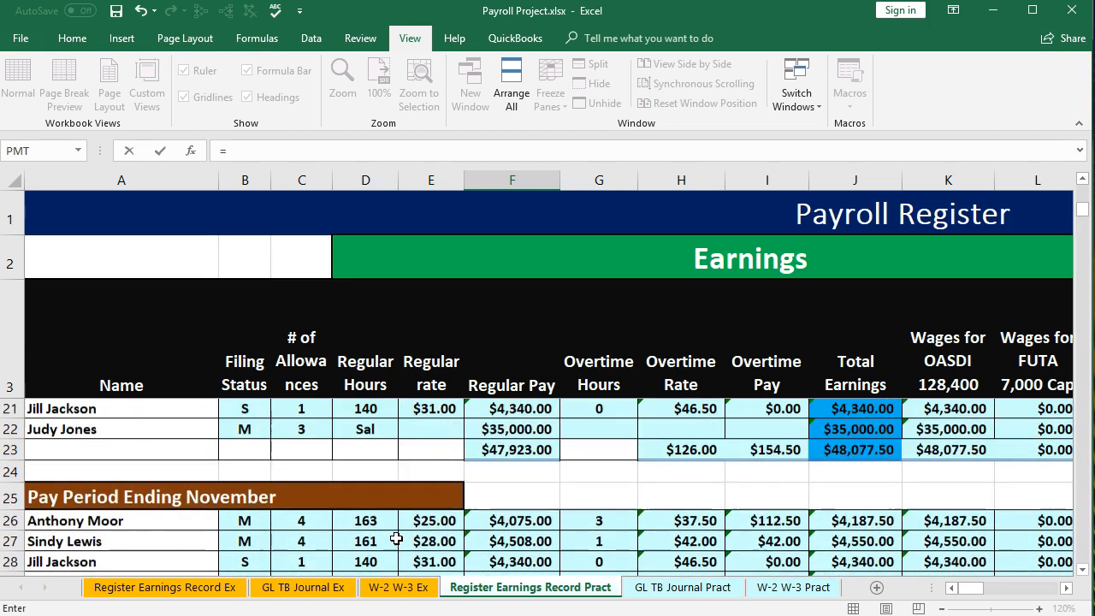
pyautogui.click(506, 539)
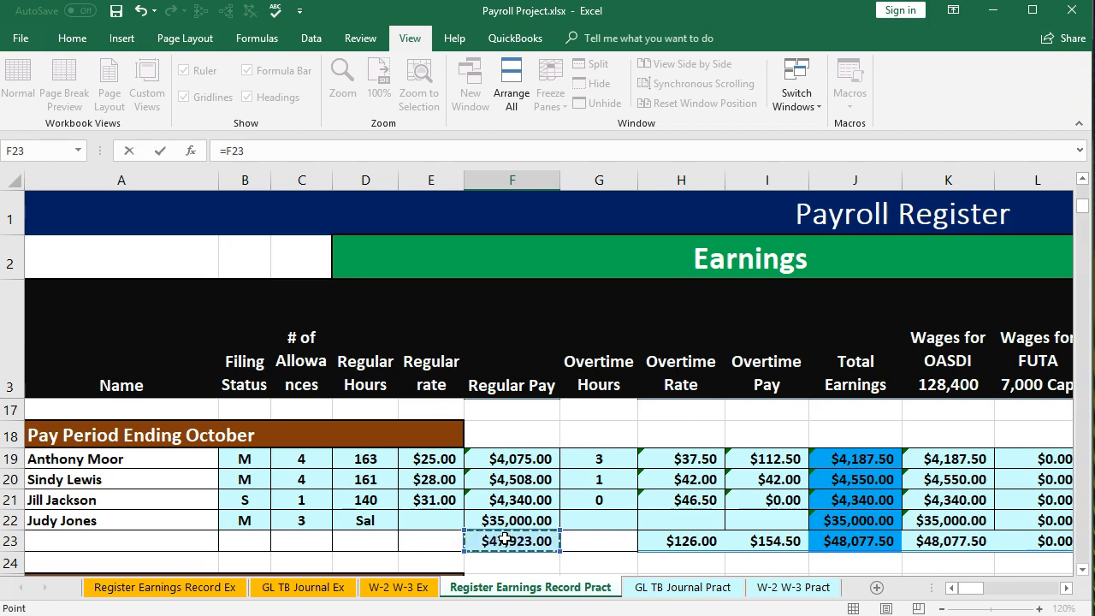
pyautogui.write('+')
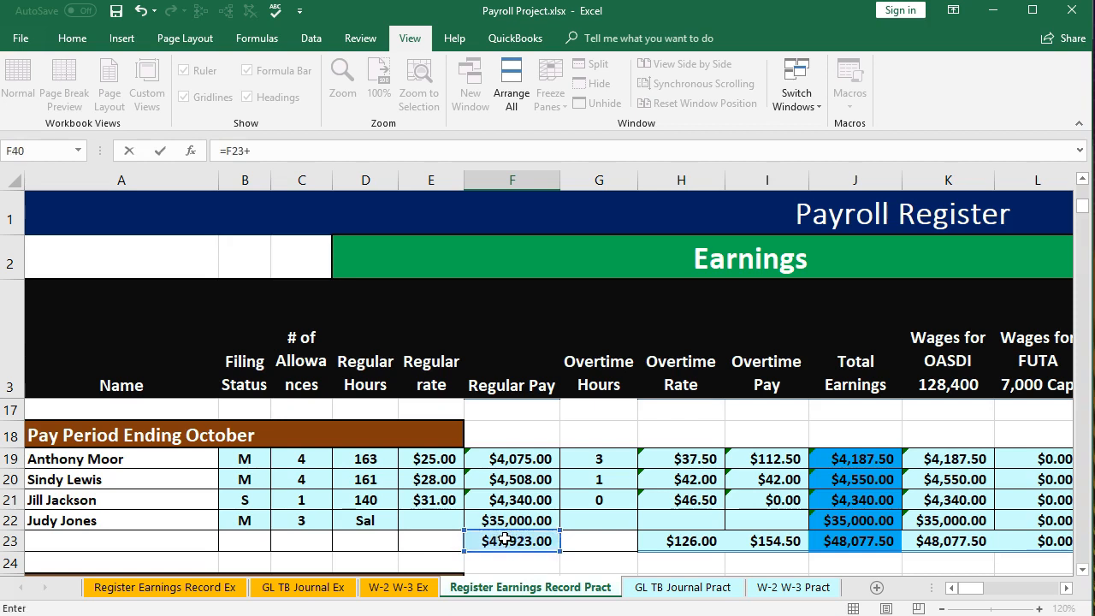
pyautogui.scroll(-3, 505, 539)
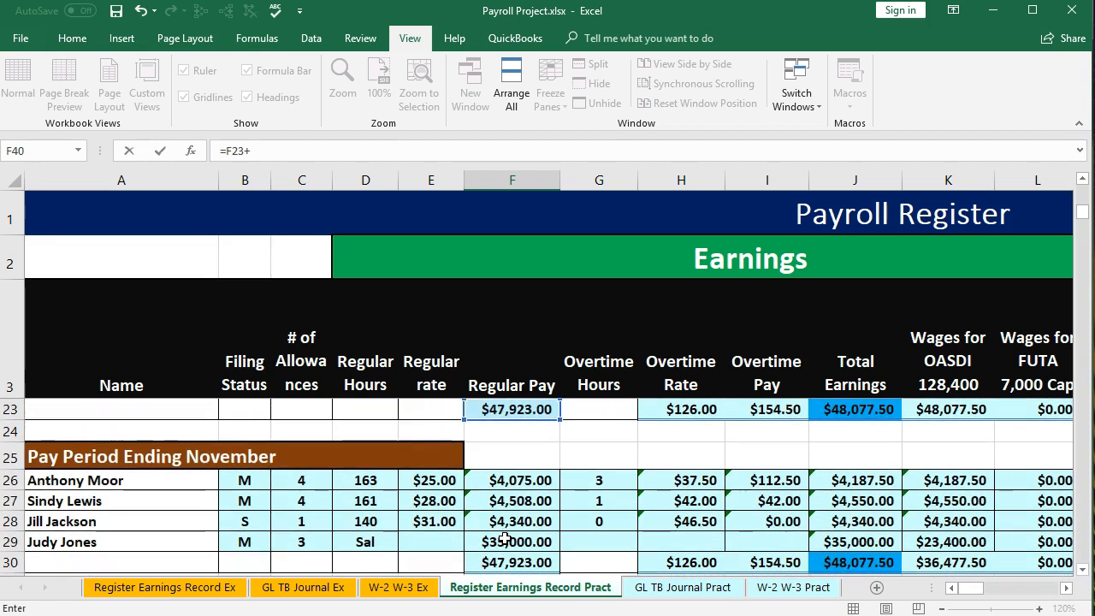
pyautogui.click(531, 492)
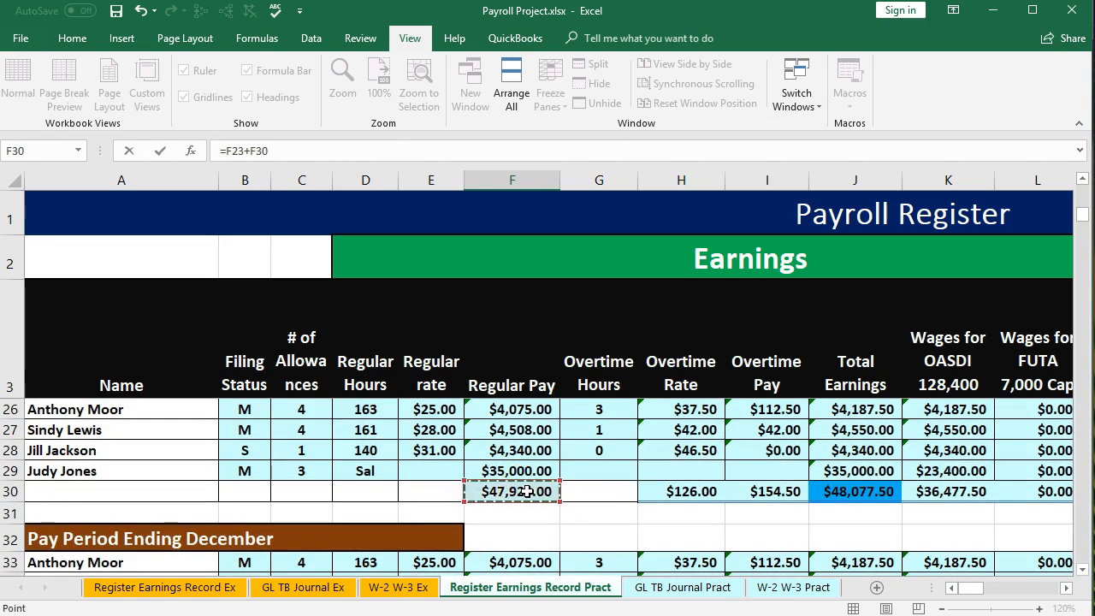
pyautogui.write('+')
pyautogui.scroll(-2, 526, 492)
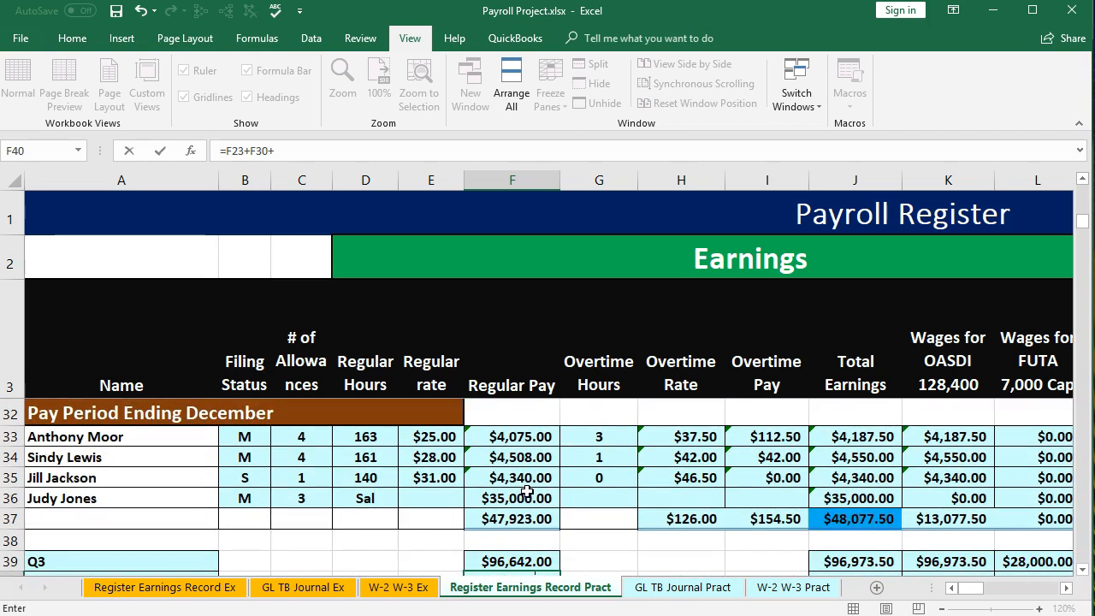
pyautogui.click(512, 522)
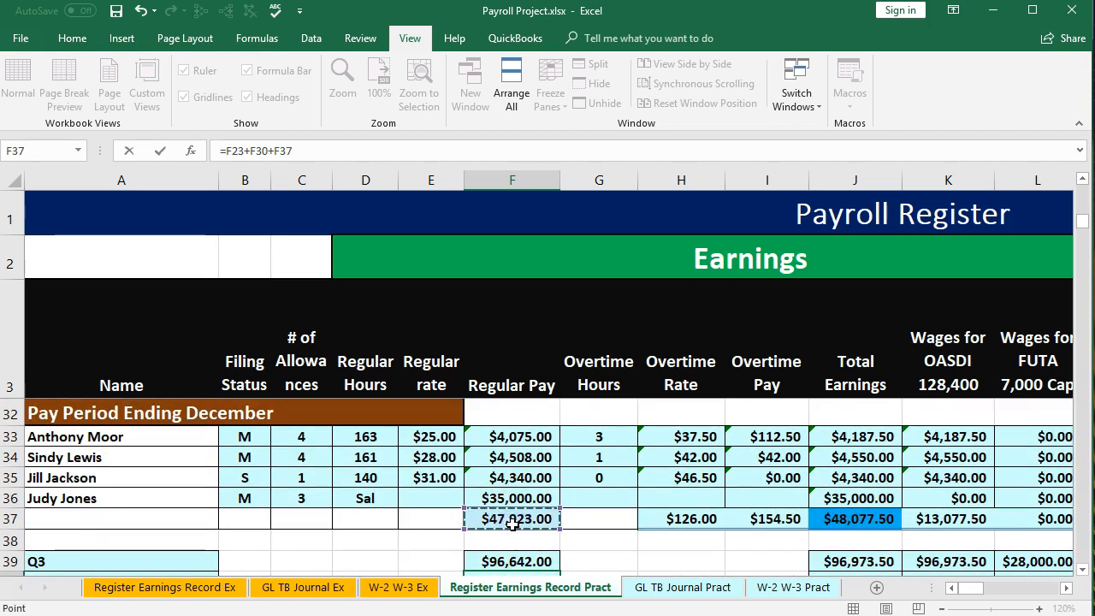
pyautogui.press('Return')
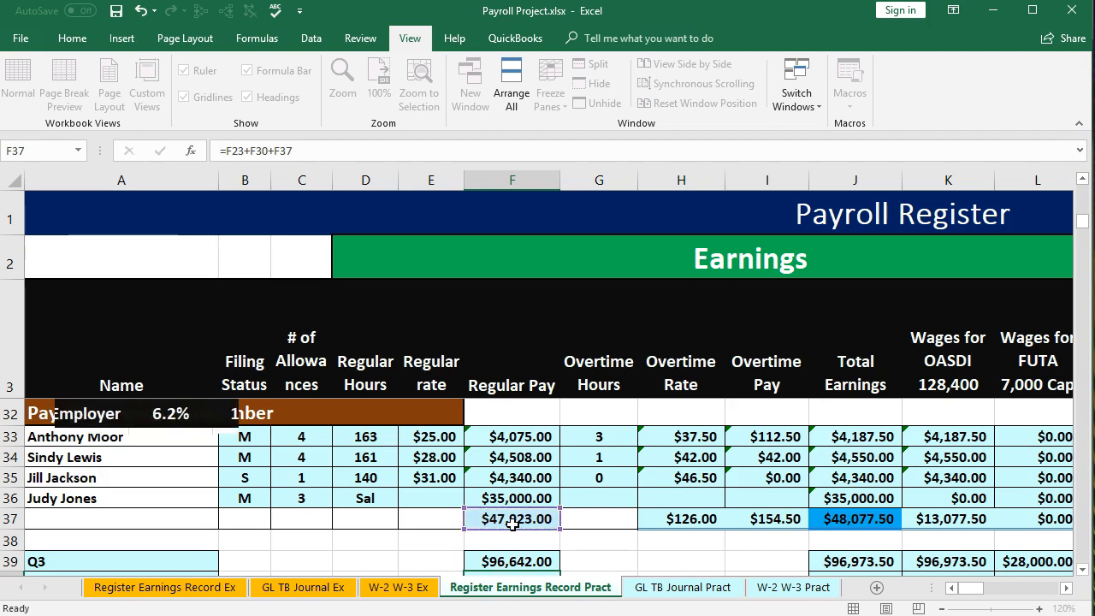
# - Check the summed Q3 and Q4 Regular Pay against the Total for the year and examine that total's formula
pyautogui.click(510, 533)
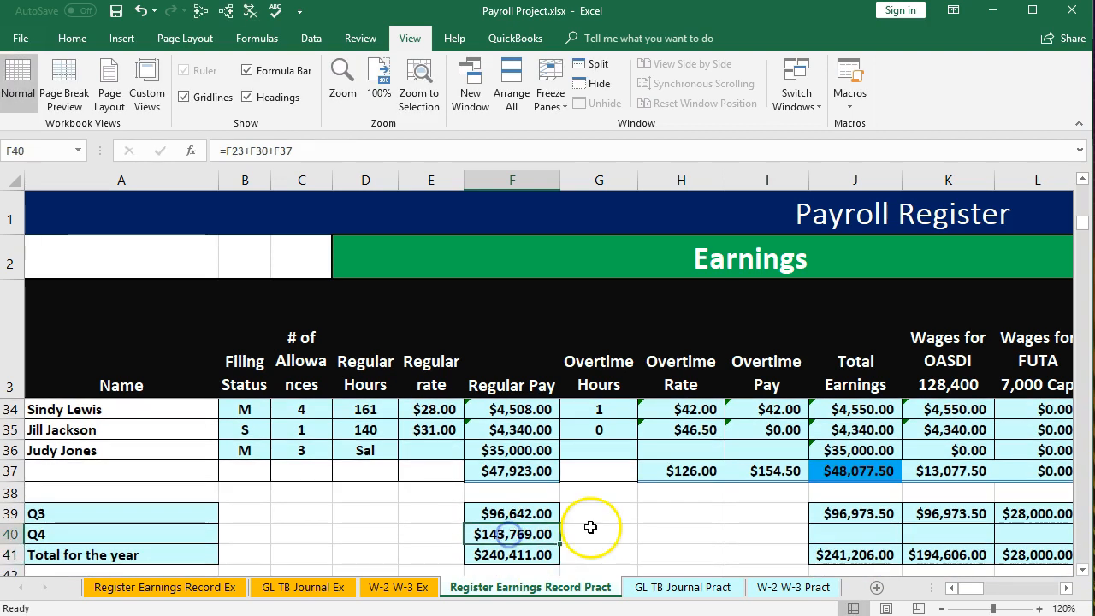
pyautogui.moveTo(550, 513); pyautogui.dragTo(550, 531)
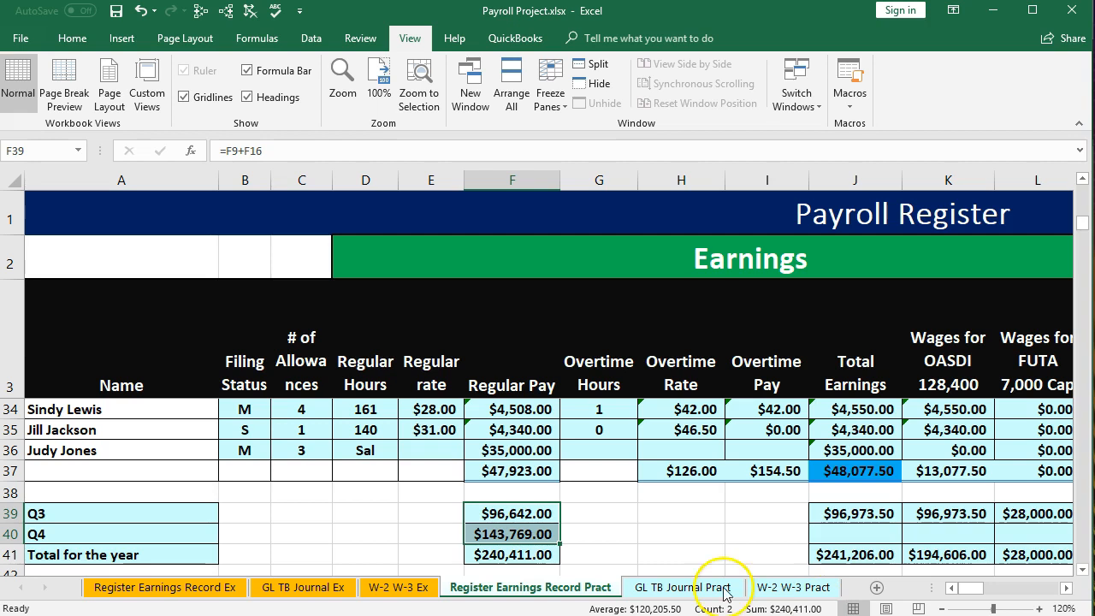
pyautogui.click(509, 555)
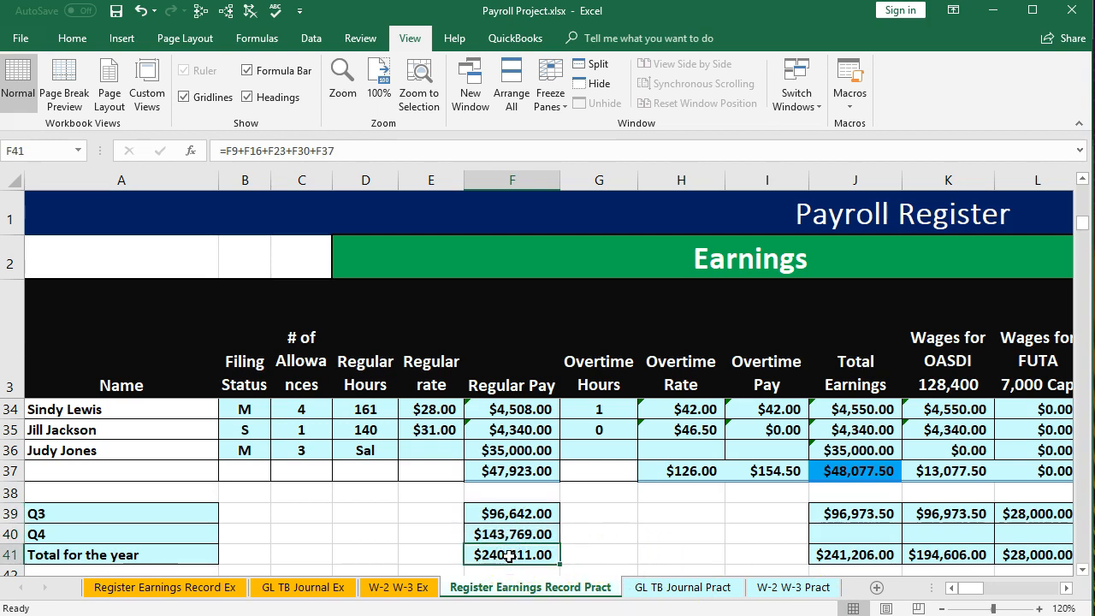
pyautogui.doubleClick(510, 554)
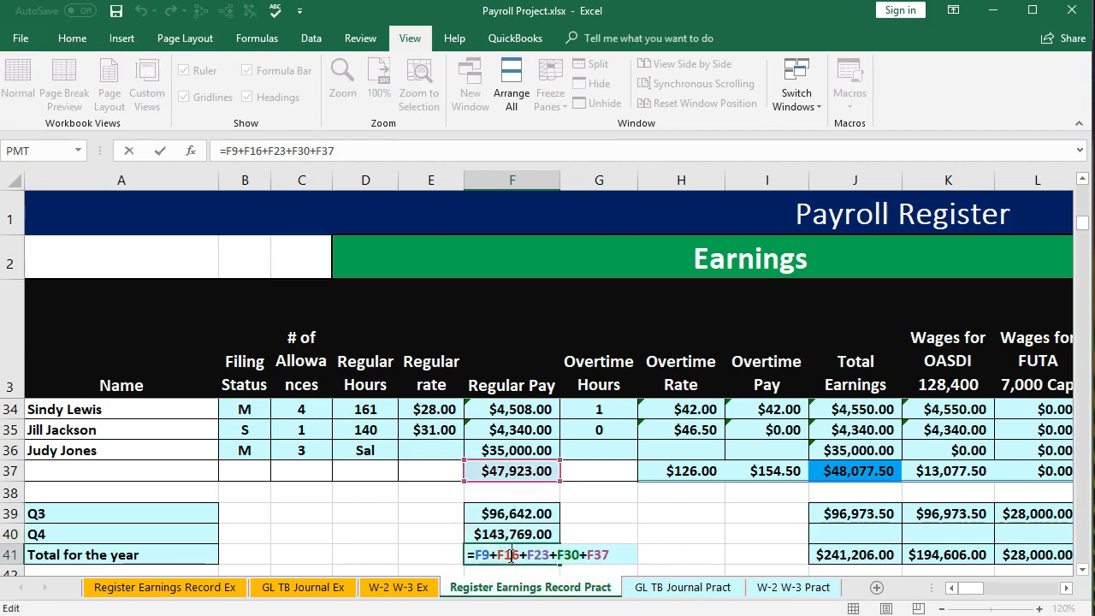
pyautogui.press('Return')
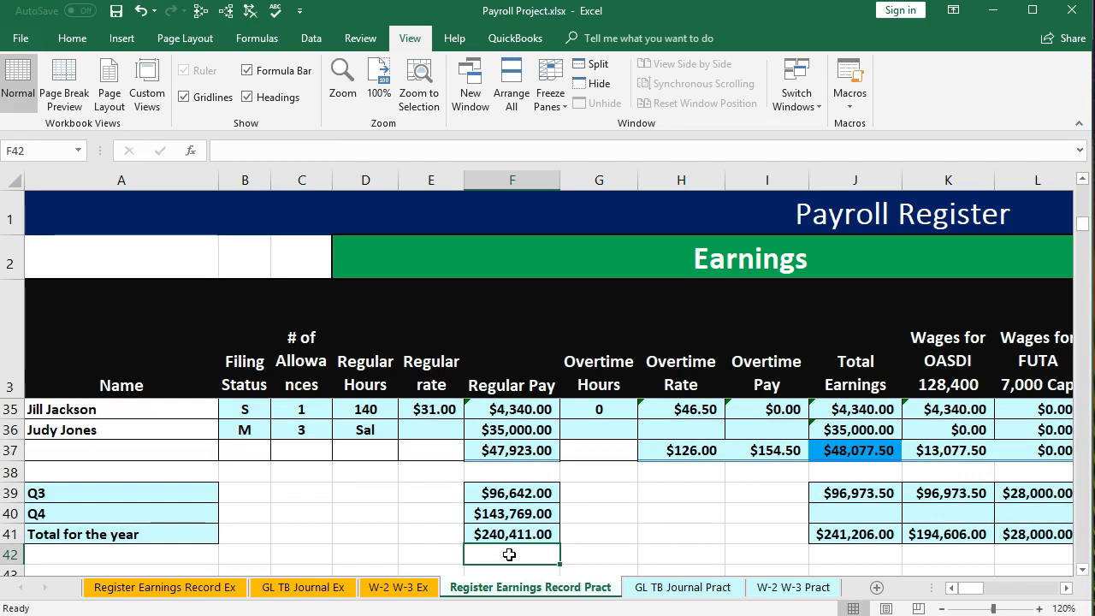
# - Copy the Q4 Regular Pay formula from F40 across the Q4 row from Total Earnings through employer SUTA, J40:X40
pyautogui.click(516, 514)
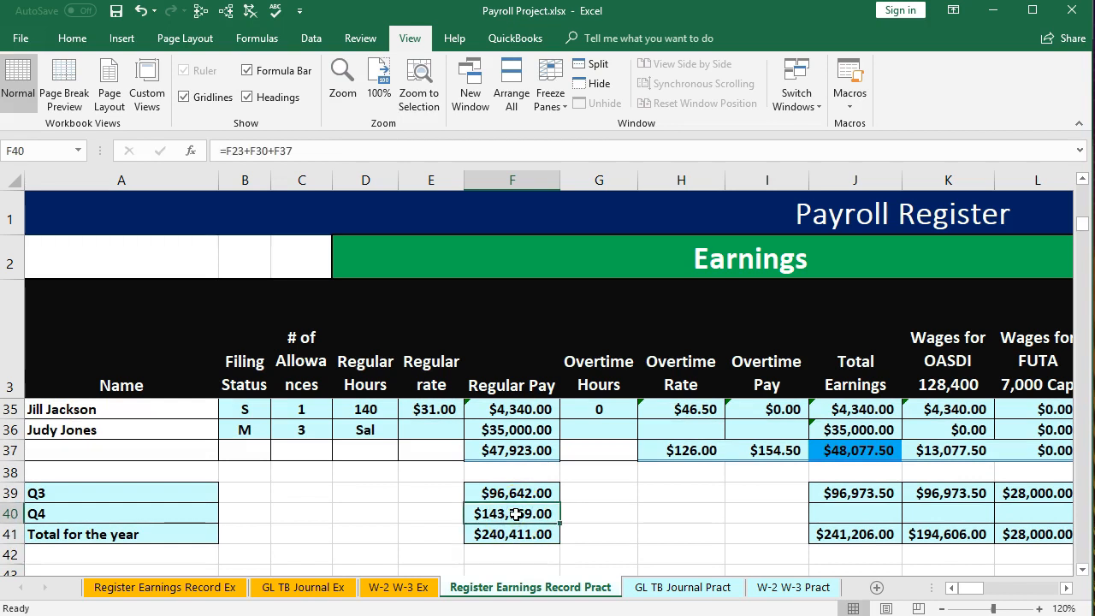
pyautogui.rightClick(516, 513)
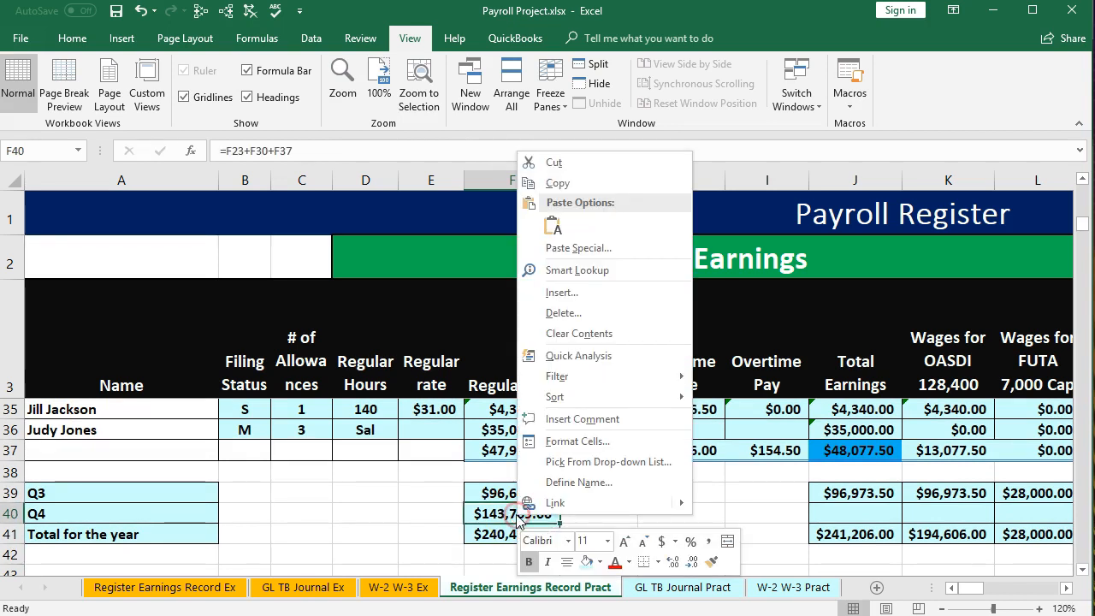
pyautogui.click(557, 182)
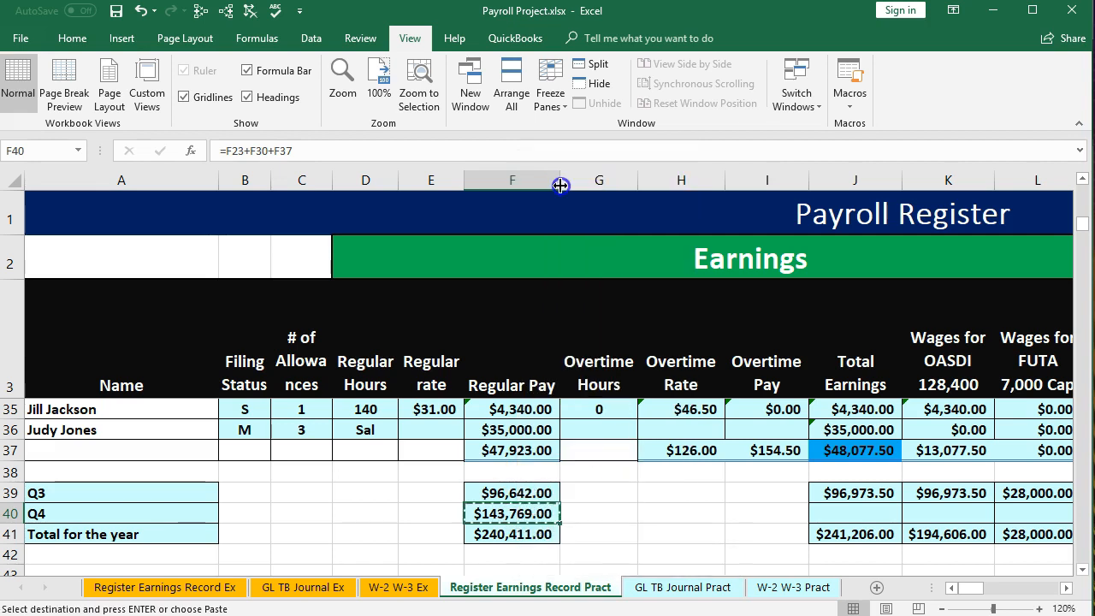
pyautogui.click(844, 513)
pyautogui.moveTo(844, 513); pyautogui.dragTo(964, 511)
pyautogui.rightClick(964, 510)
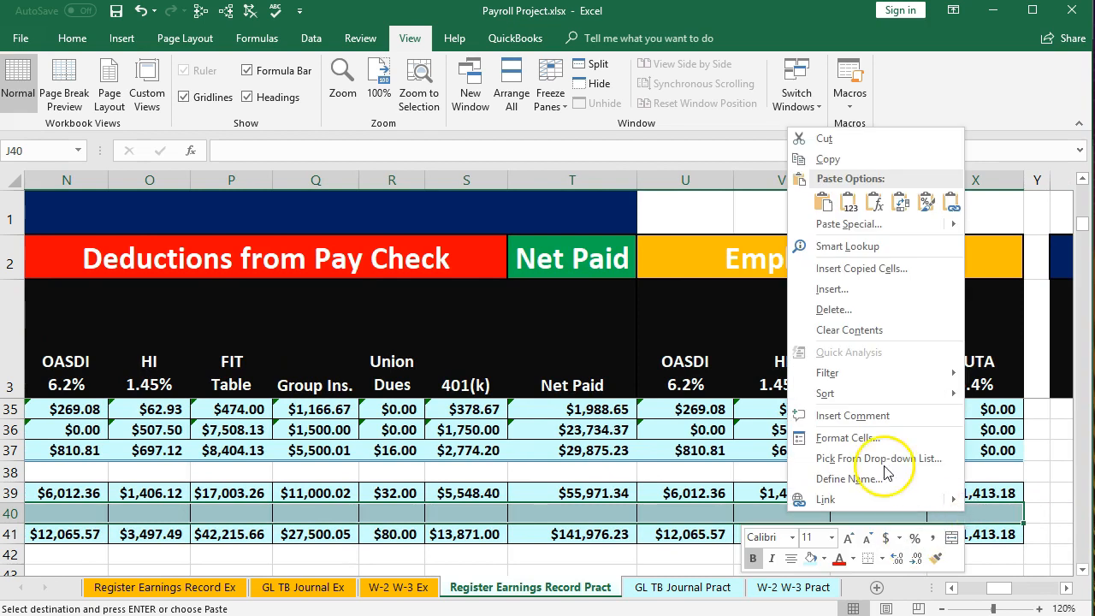
pyautogui.click(823, 203)
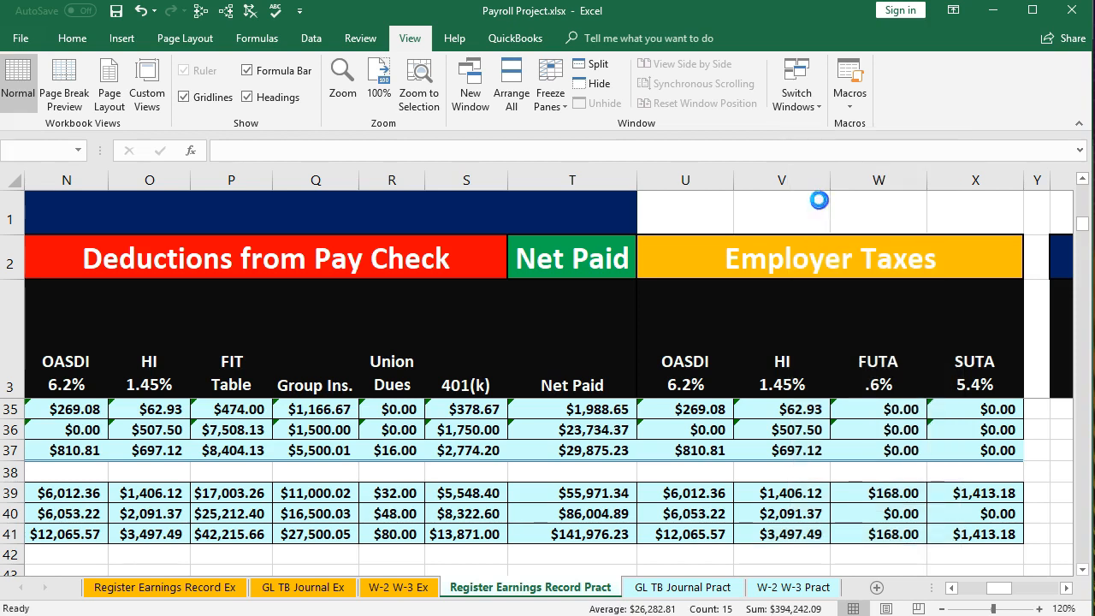
# - Review the Q4 row and compare the summed Q3 and Q4 Net Paid with the Net Paid total for the year
pyautogui.click(951, 588)
pyautogui.click(951, 588)
pyautogui.click(951, 588)
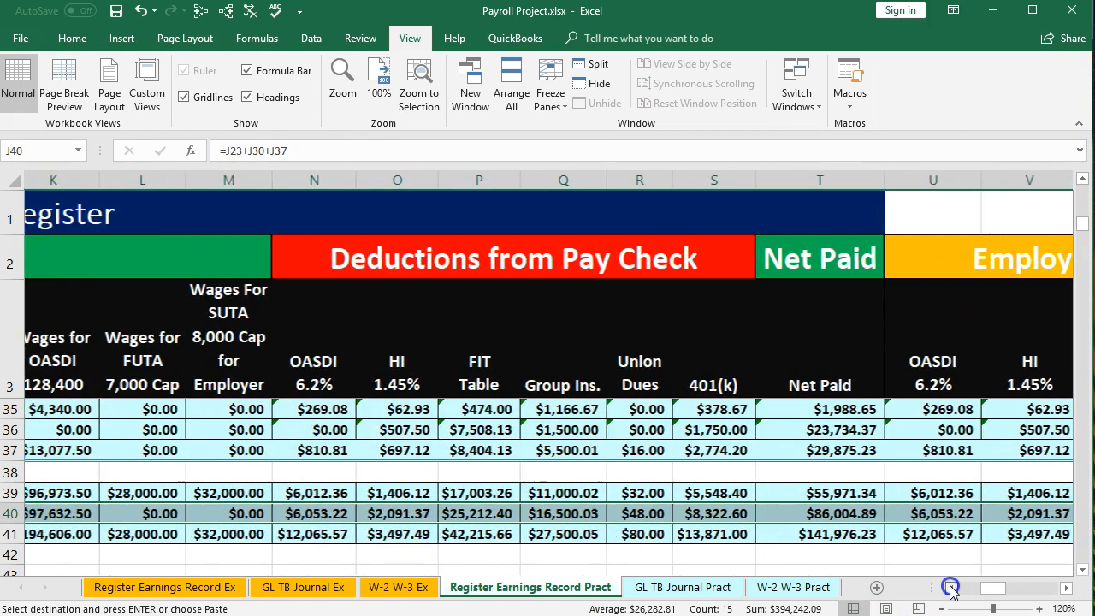
pyautogui.click(951, 588)
pyautogui.click(951, 588)
pyautogui.click(951, 587)
pyautogui.click(594, 591)
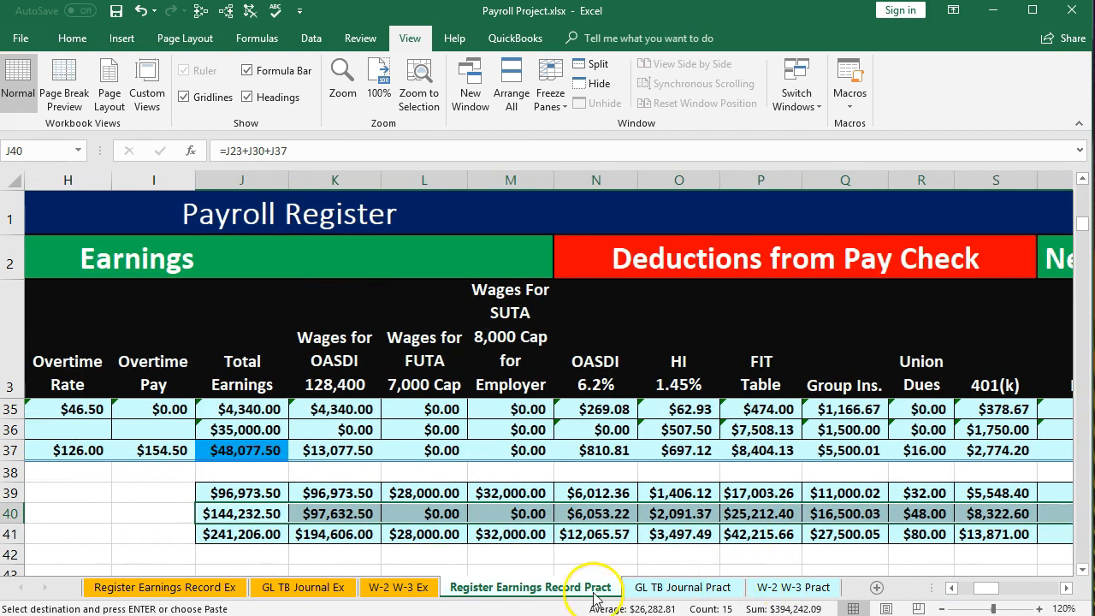
pyautogui.click(343, 554)
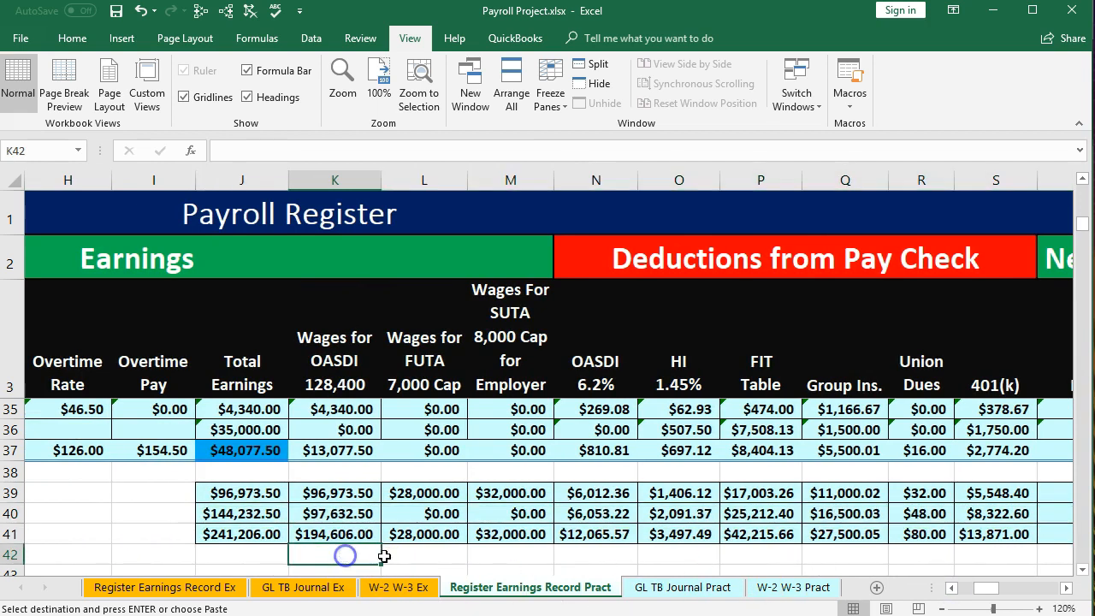
pyautogui.click(1066, 588)
pyautogui.click(1066, 588)
pyautogui.click(1066, 588)
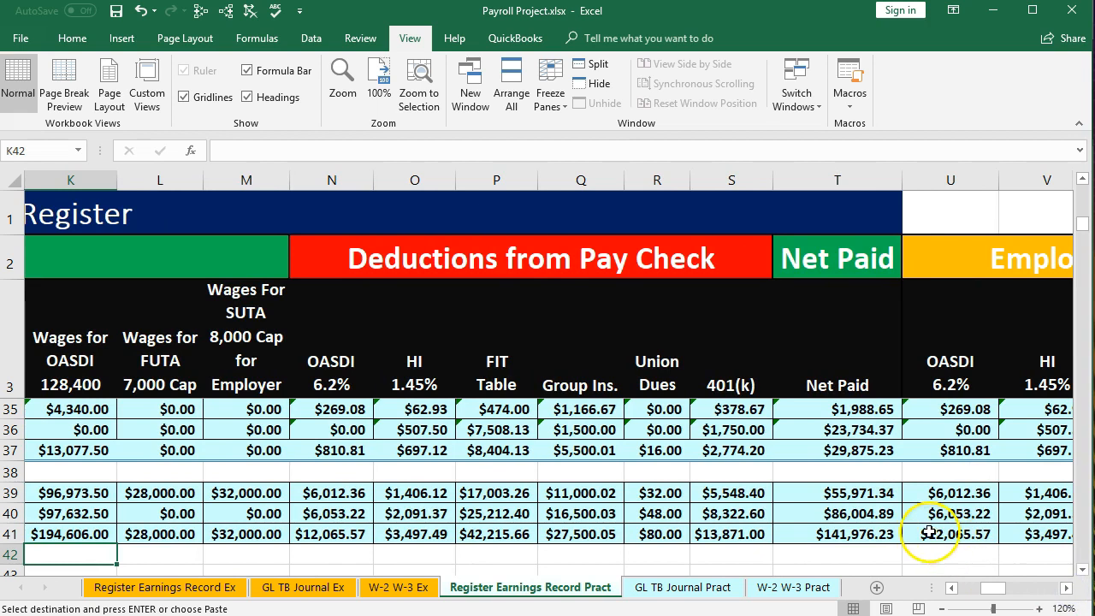
pyautogui.moveTo(860, 495); pyautogui.dragTo(872, 509)
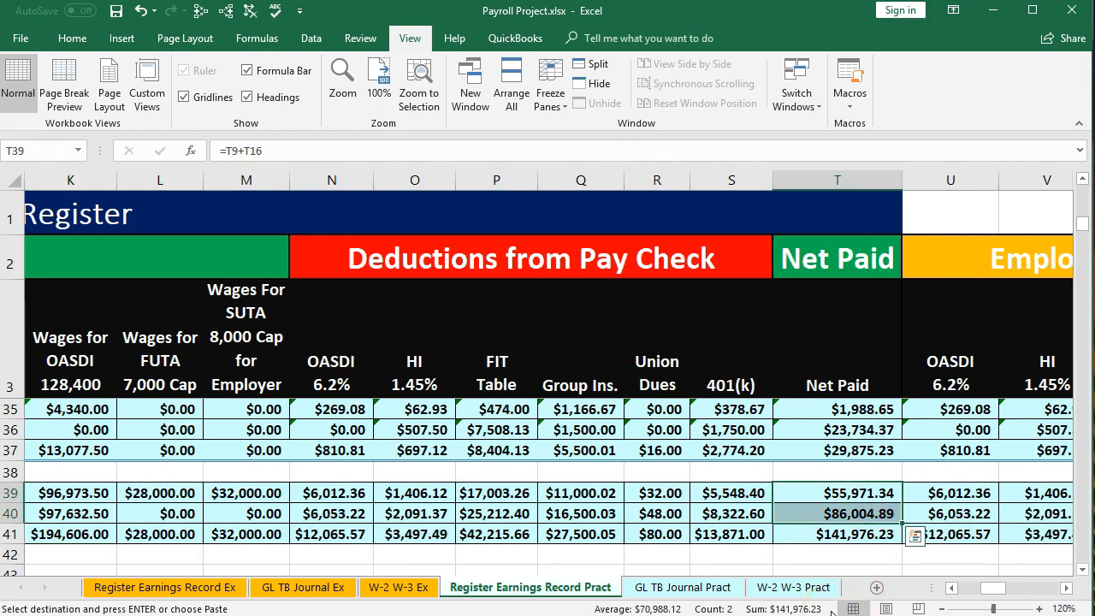
pyautogui.click(842, 535)
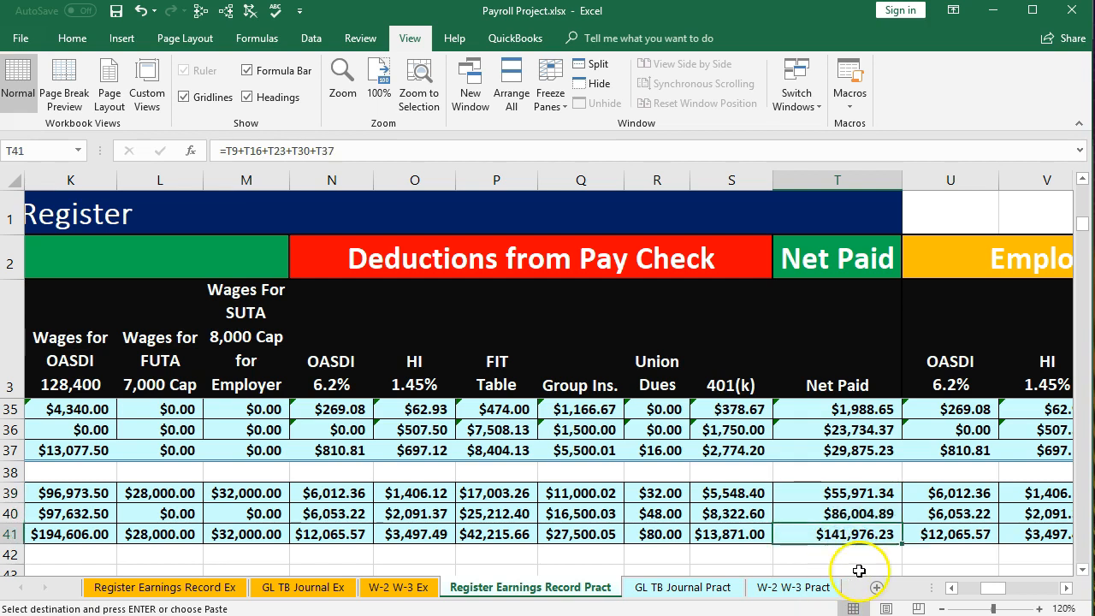
# - Shade the Q4 totals in J40:X40 with a light green fill
pyautogui.click(951, 588)
pyautogui.click(953, 588)
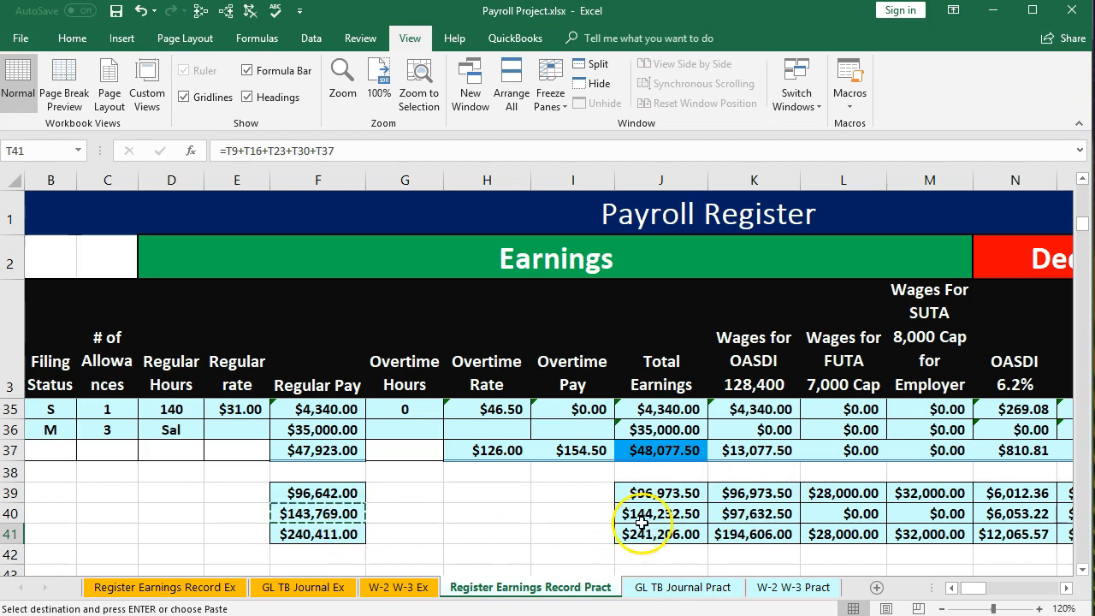
pyautogui.moveTo(640, 513); pyautogui.dragTo(984, 513)
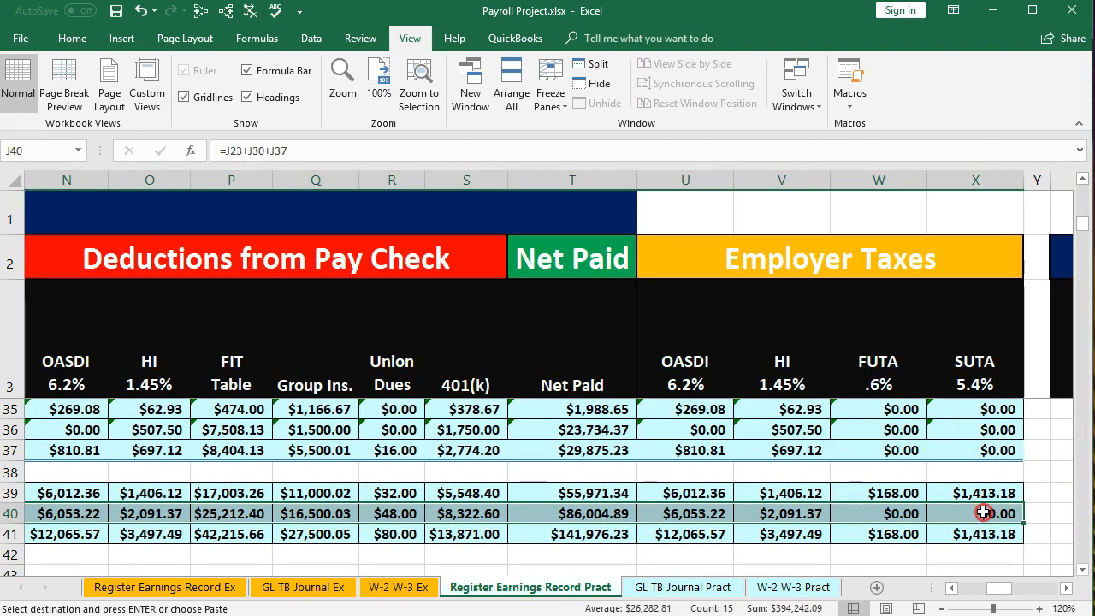
pyautogui.rightClick(984, 513)
pyautogui.click(841, 559)
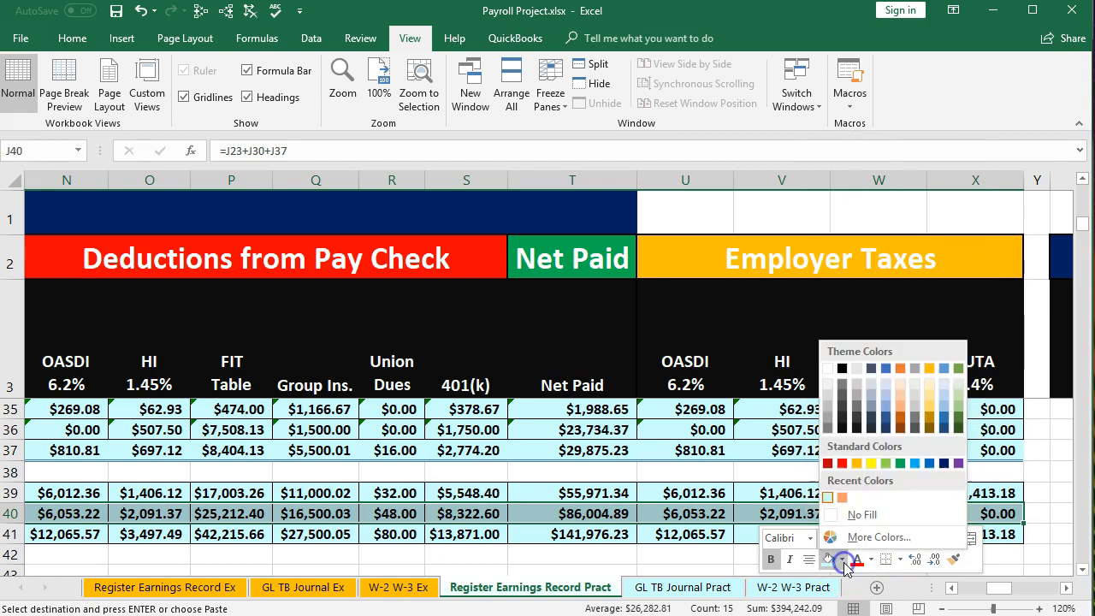
pyautogui.click(958, 394)
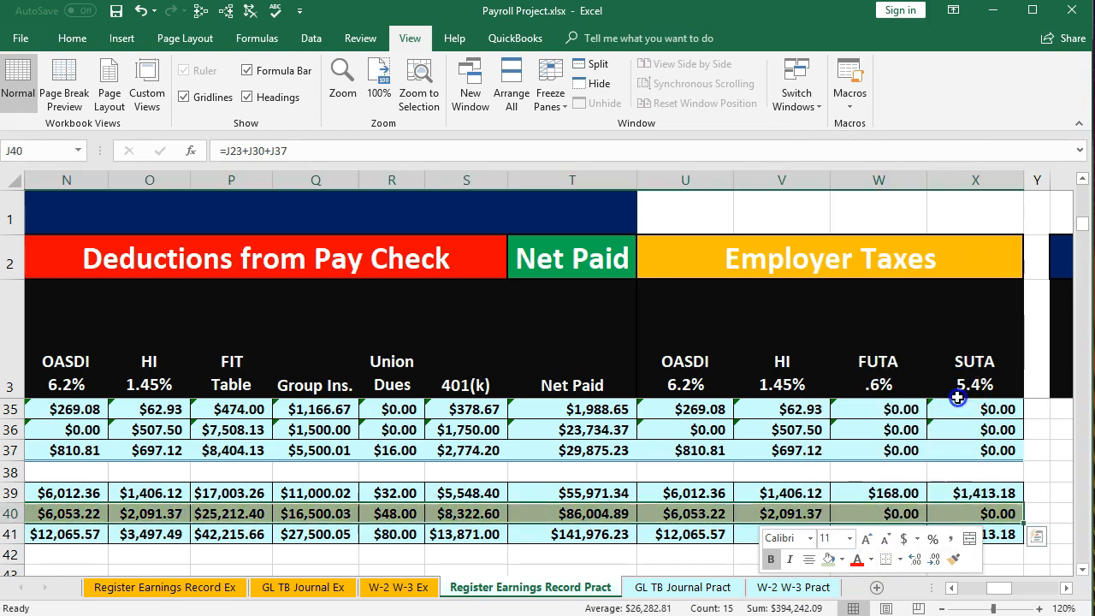
pyautogui.click(628, 512)
# - Examine the Q4 amounts from Total Earnings through the paycheck deductions and Net Paid
pyautogui.scroll(-1, 833, 528)
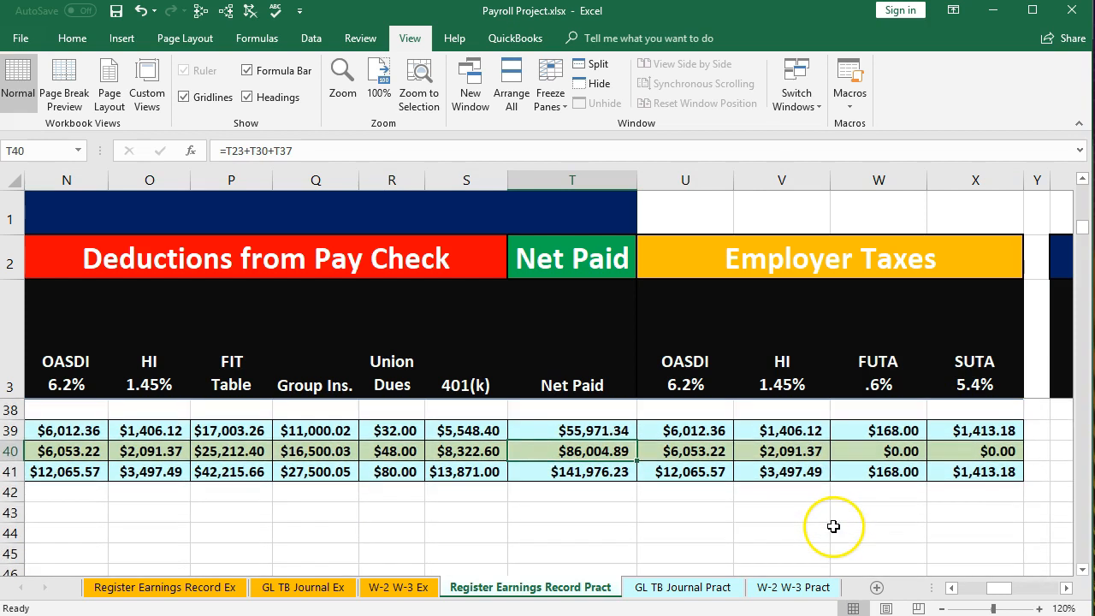
pyautogui.click(1080, 571)
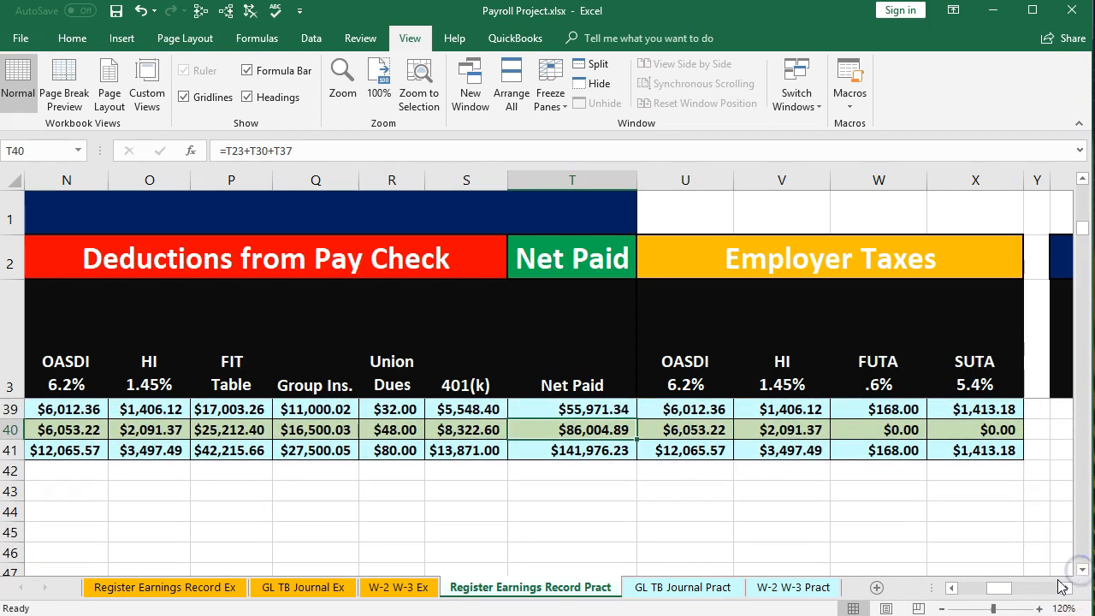
pyautogui.click(952, 588)
pyautogui.click(952, 587)
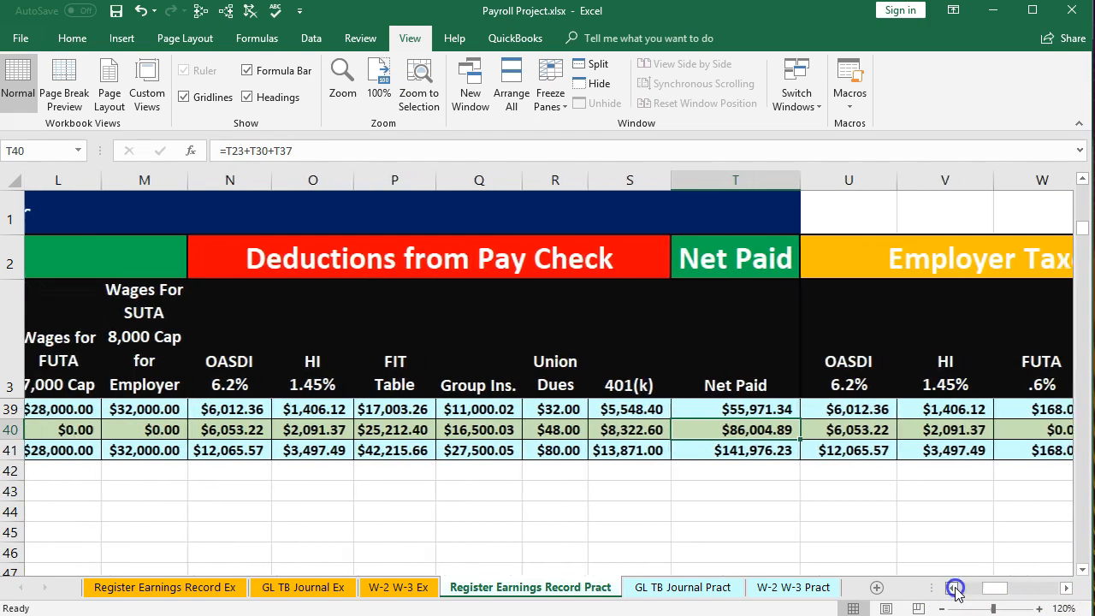
pyautogui.click(952, 588)
pyautogui.click(952, 587)
pyautogui.click(952, 587)
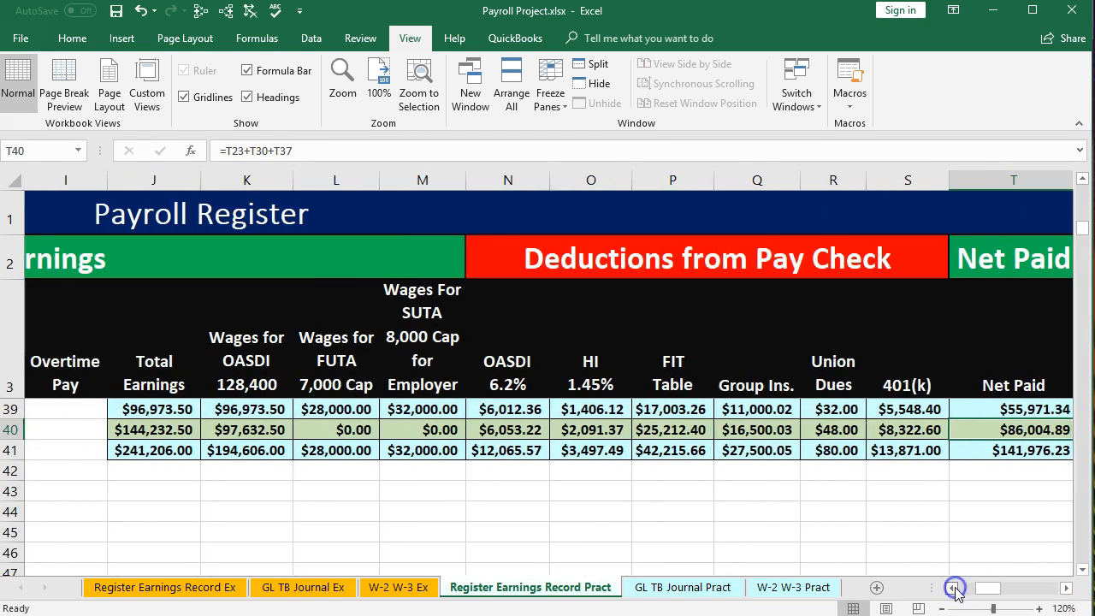
pyautogui.click(1065, 587)
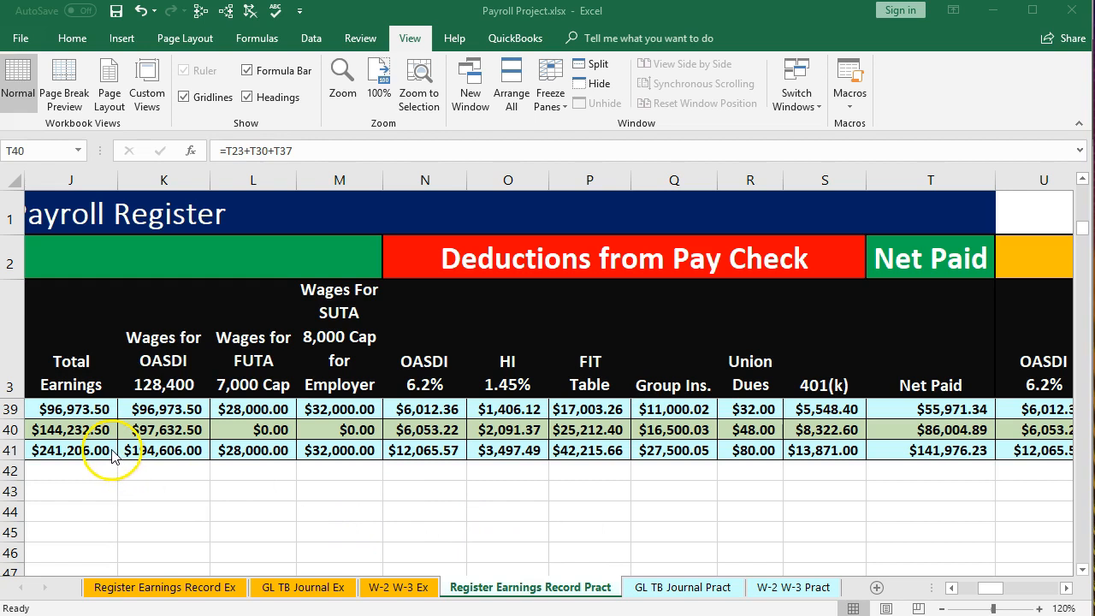
# - Subtract the Q4 401(k) amount of 8,322.60 from the Q4 Total Earnings of 144,232.50 in the Calculator
pyautogui.click(90, 432)
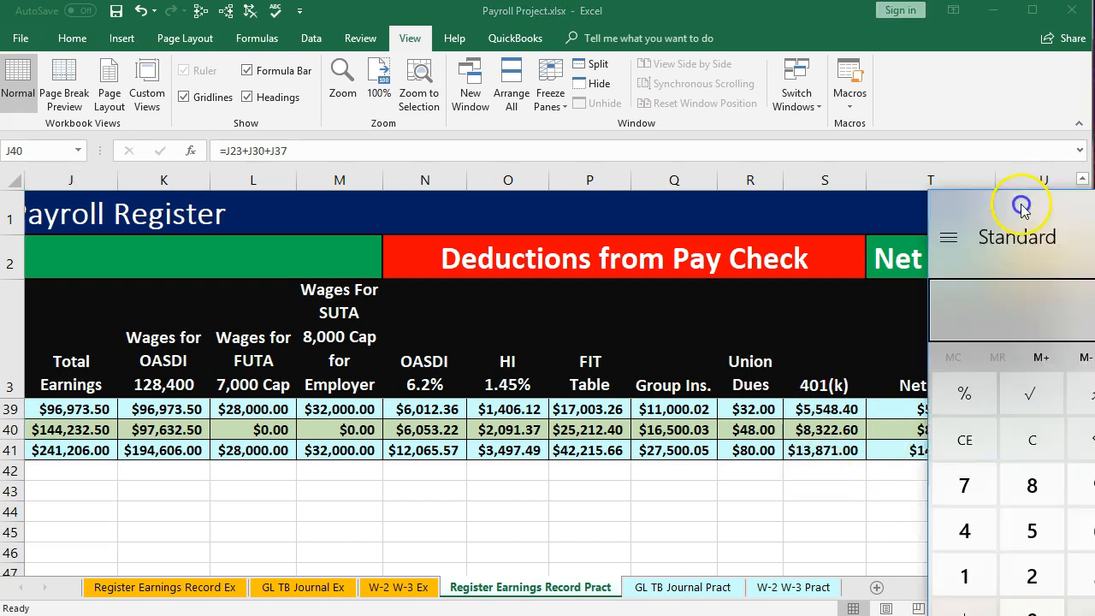
pyautogui.moveTo(1018, 207); pyautogui.dragTo(619, 195)
pyautogui.click(627, 428)
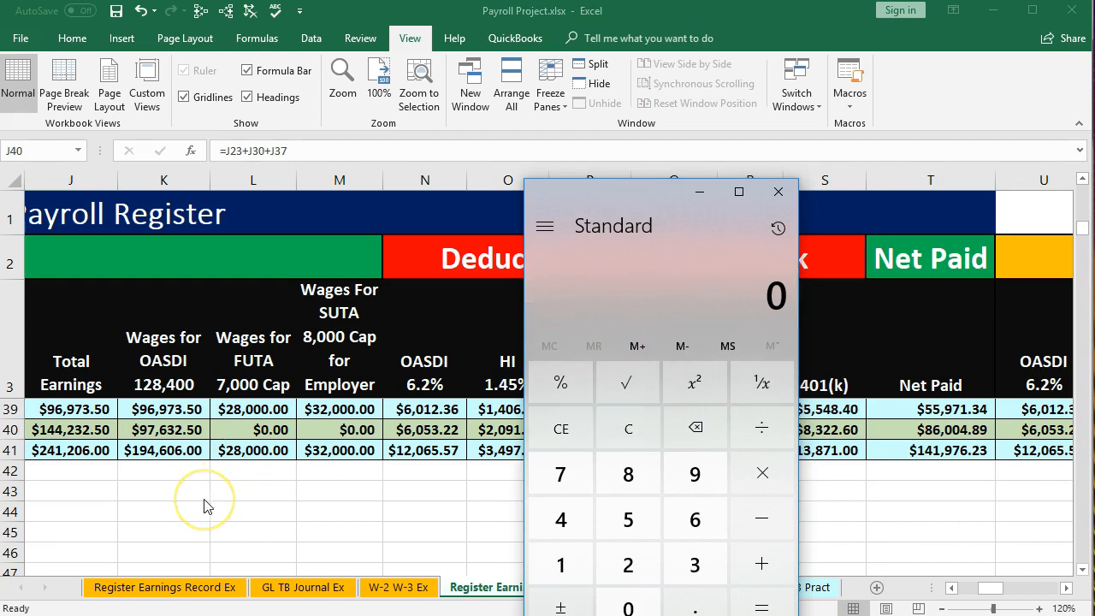
pyautogui.write('144,232')
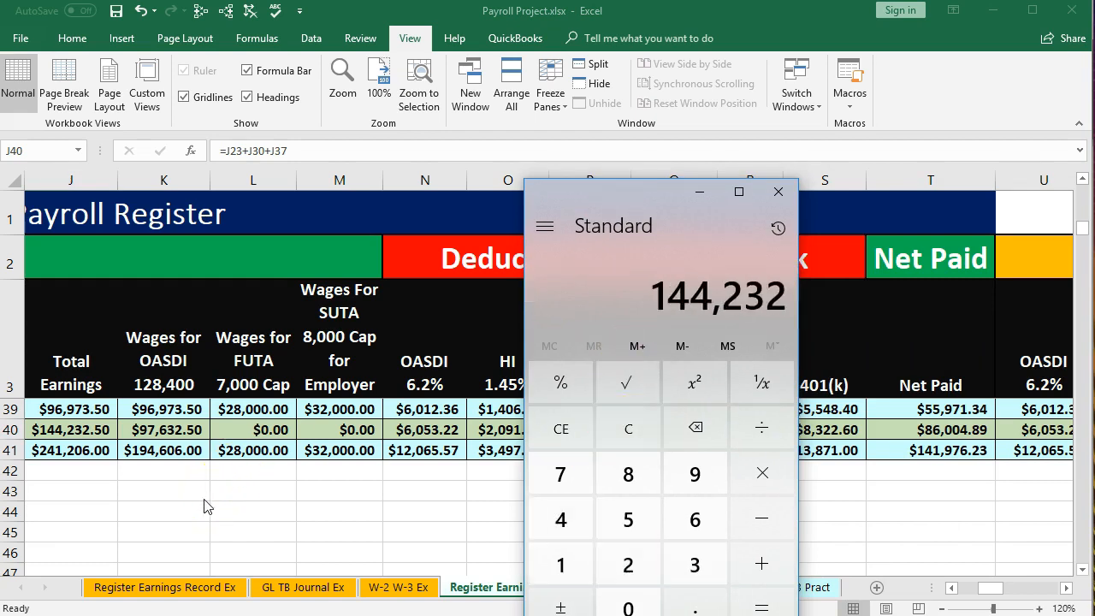
pyautogui.write('.5')
pyautogui.press('-')
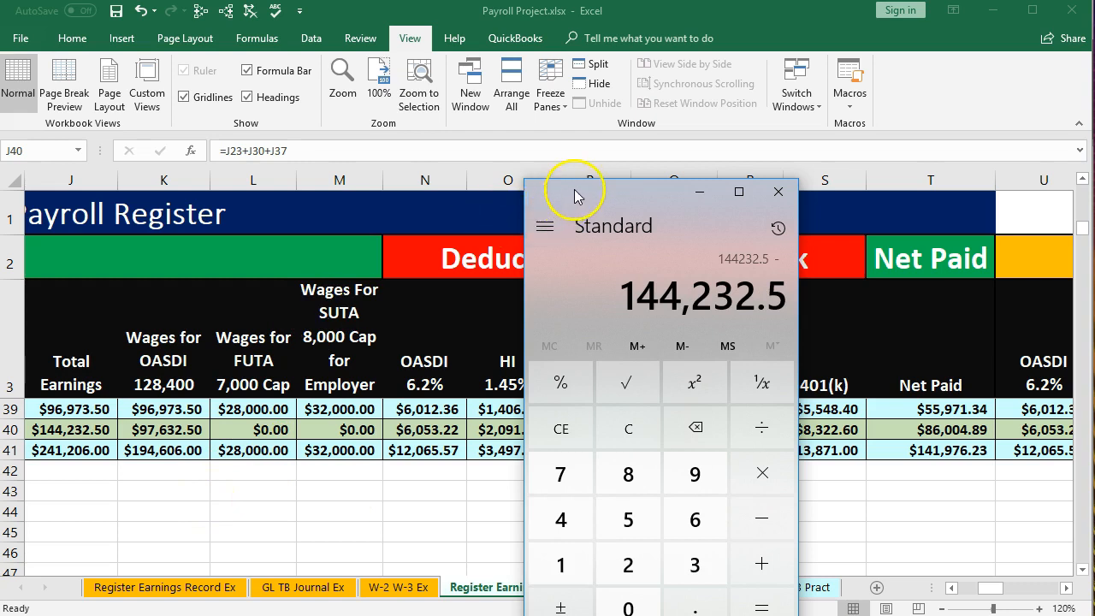
pyautogui.moveTo(575, 195); pyautogui.dragTo(522, 195)
pyautogui.write('8,3')
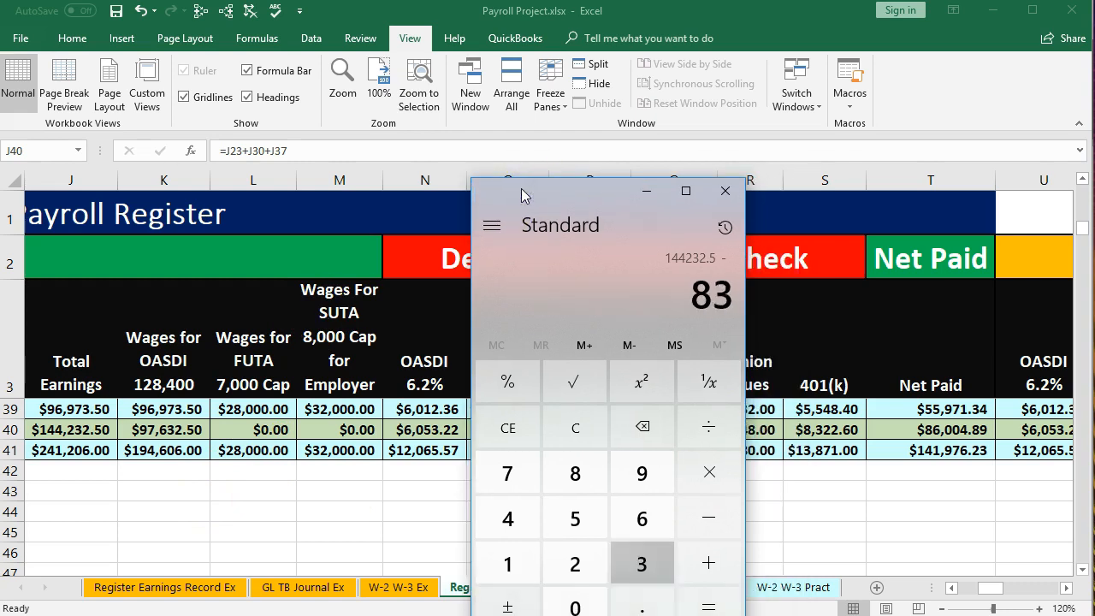
pyautogui.write('22.6')
pyautogui.press('Return')
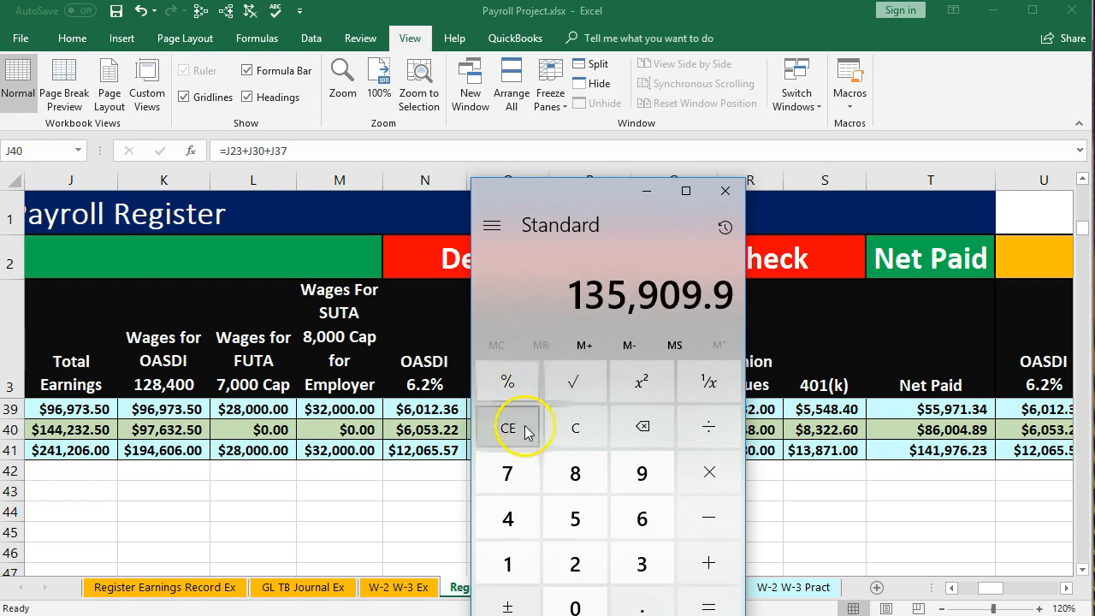
# - Switch to the Q4 Form 941 in Acrobat, enter 135,909.90 as line 2 wages, tips, and other compensation, and go to line 3
pyautogui.hotkey('alt', 'Tab')
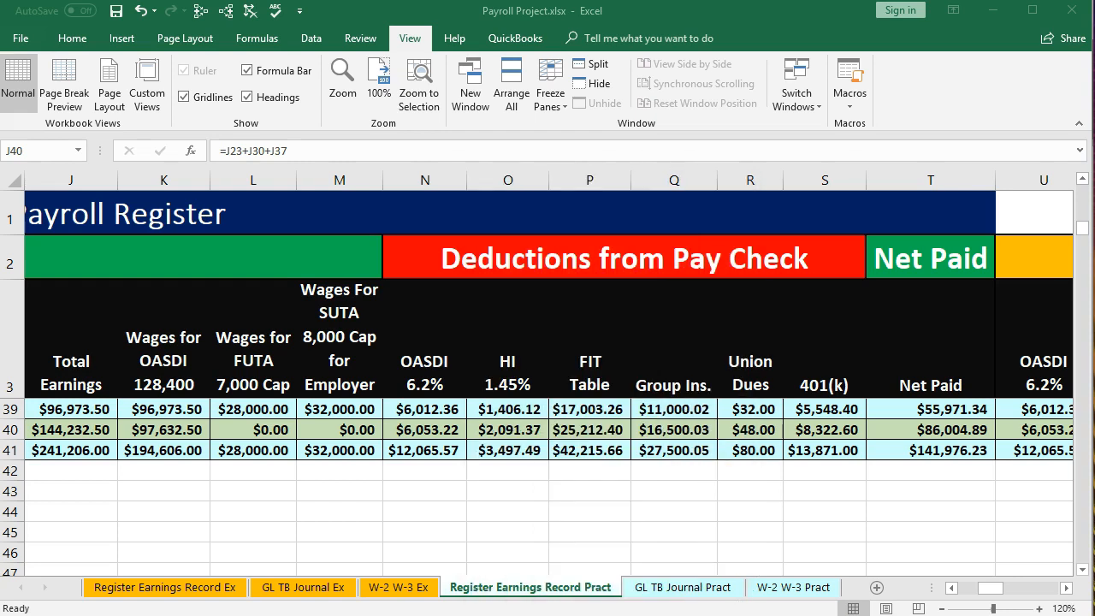
pyautogui.hotkey('alt', 'Tab')
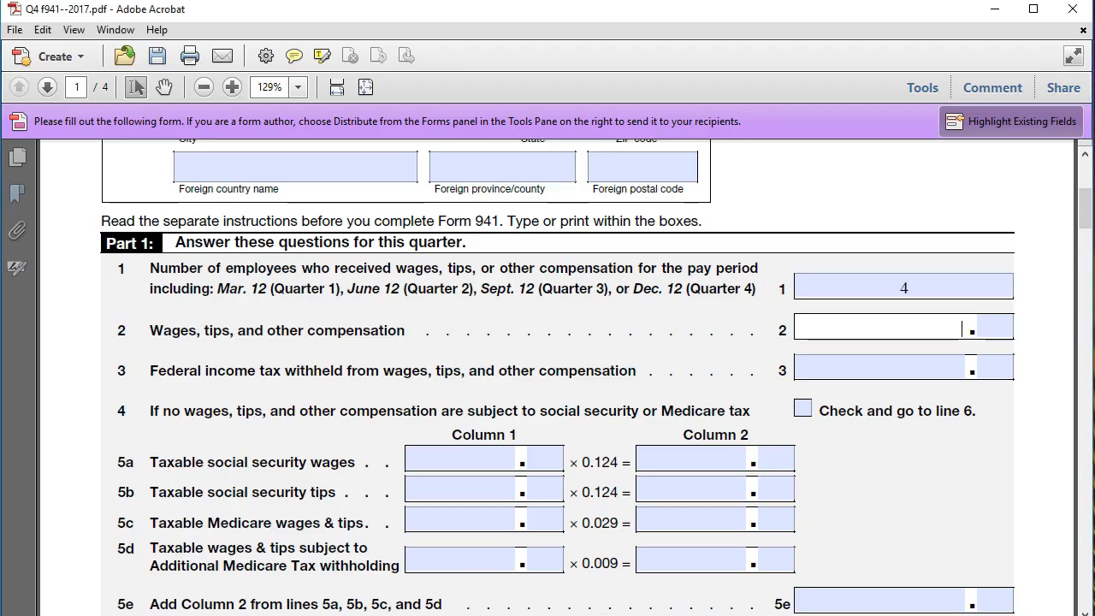
pyautogui.click(910, 325)
pyautogui.write('135,909')
pyautogui.press('Tab')
pyautogui.write('90')
pyautogui.press('Tab')
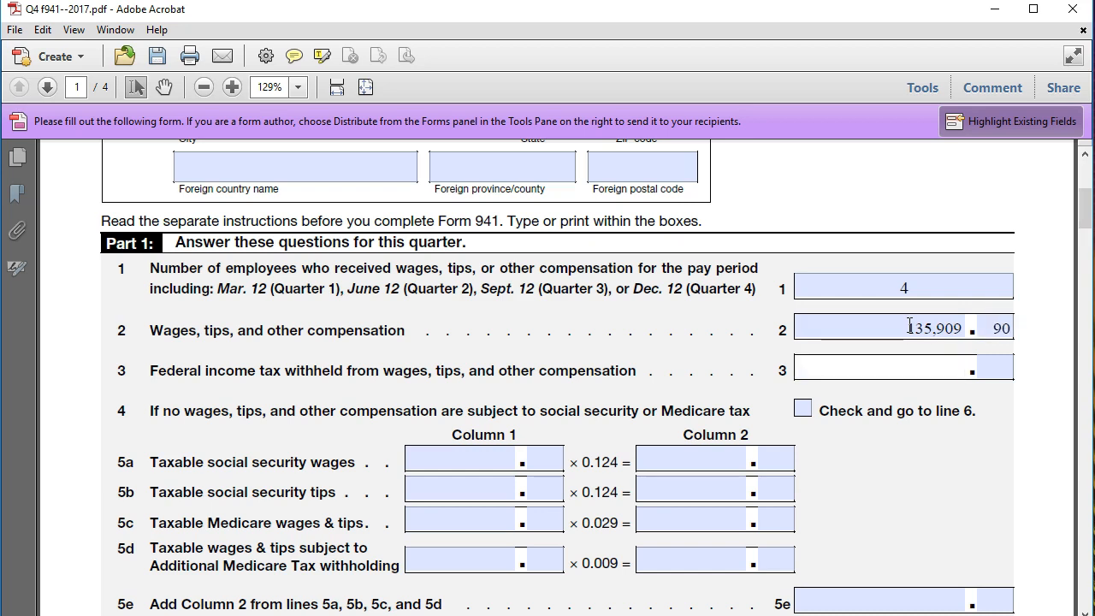
pyautogui.click(901, 369)
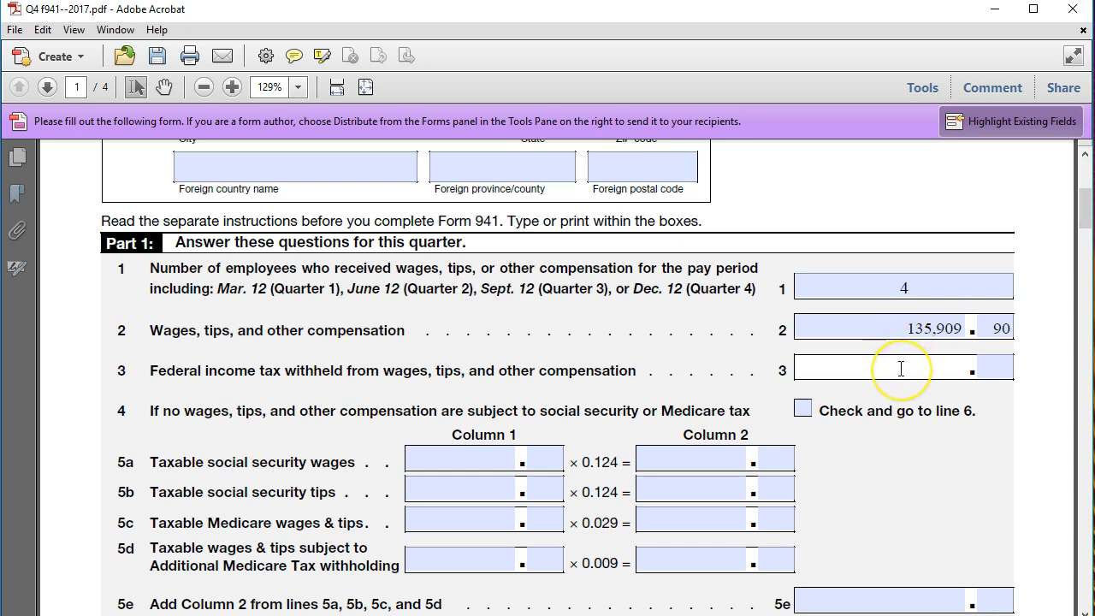
# - Switch to the payroll register in Excel and look up the Q4 FIT total for line 3
pyautogui.click(894, 332)
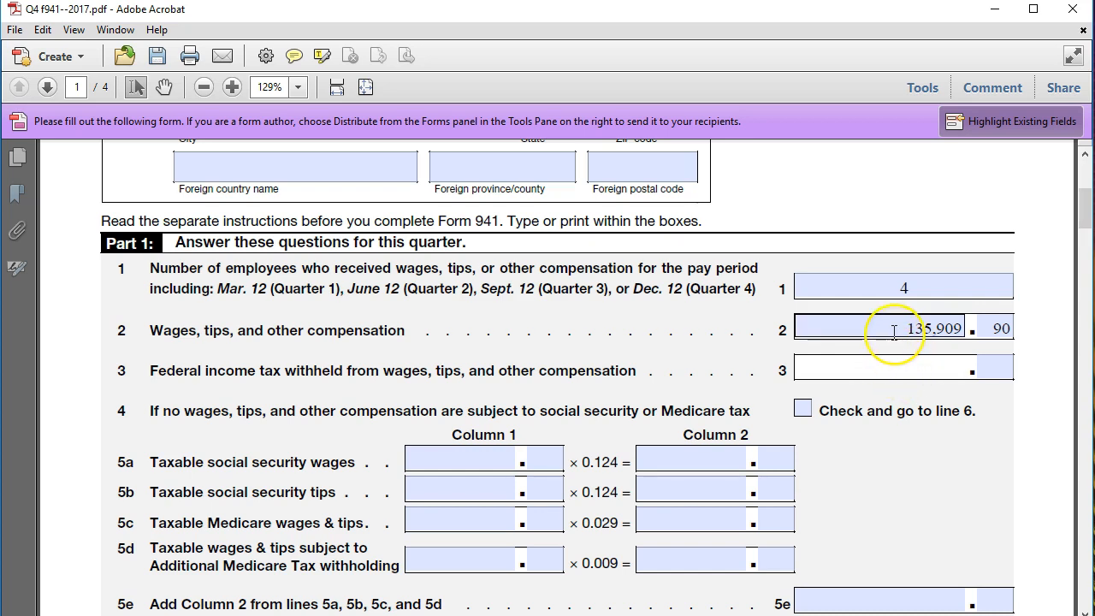
pyautogui.click(890, 328)
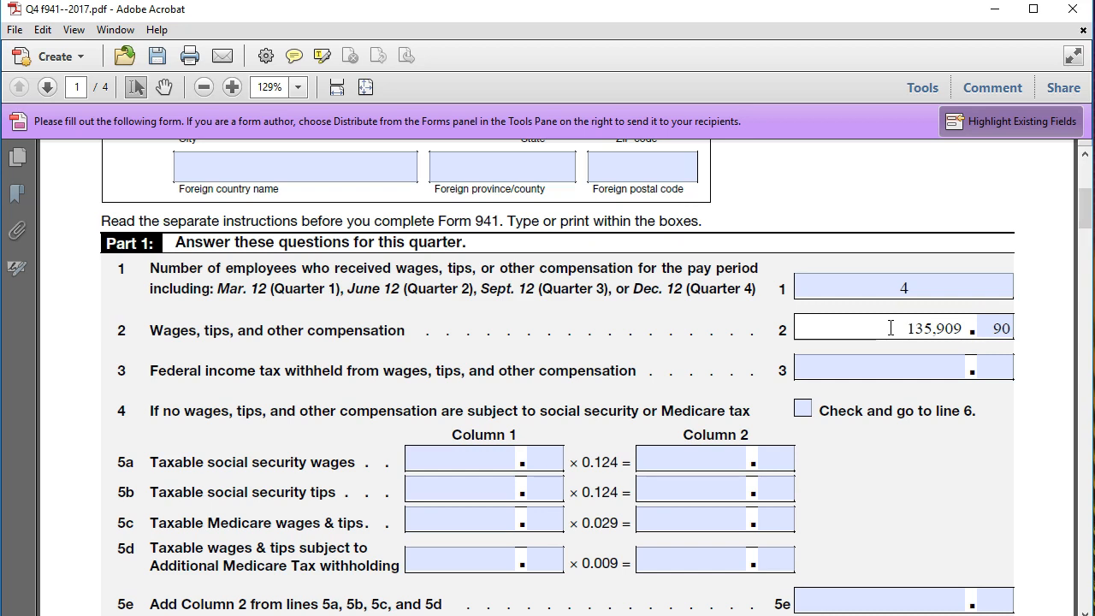
pyautogui.click(904, 368)
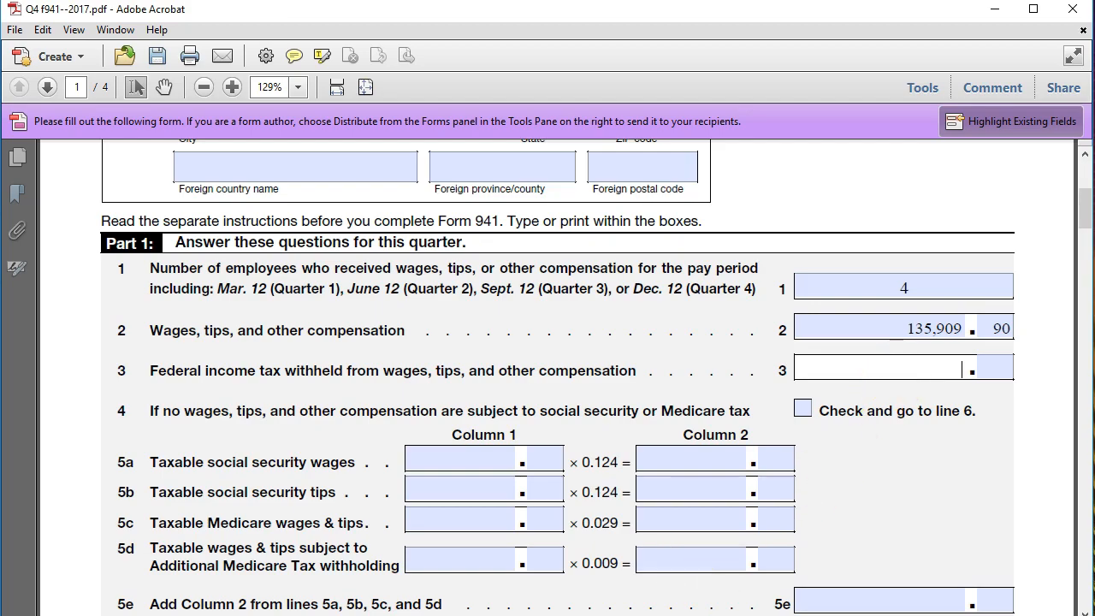
pyautogui.hotkey('alt', 'Tab')
pyautogui.click(826, 567)
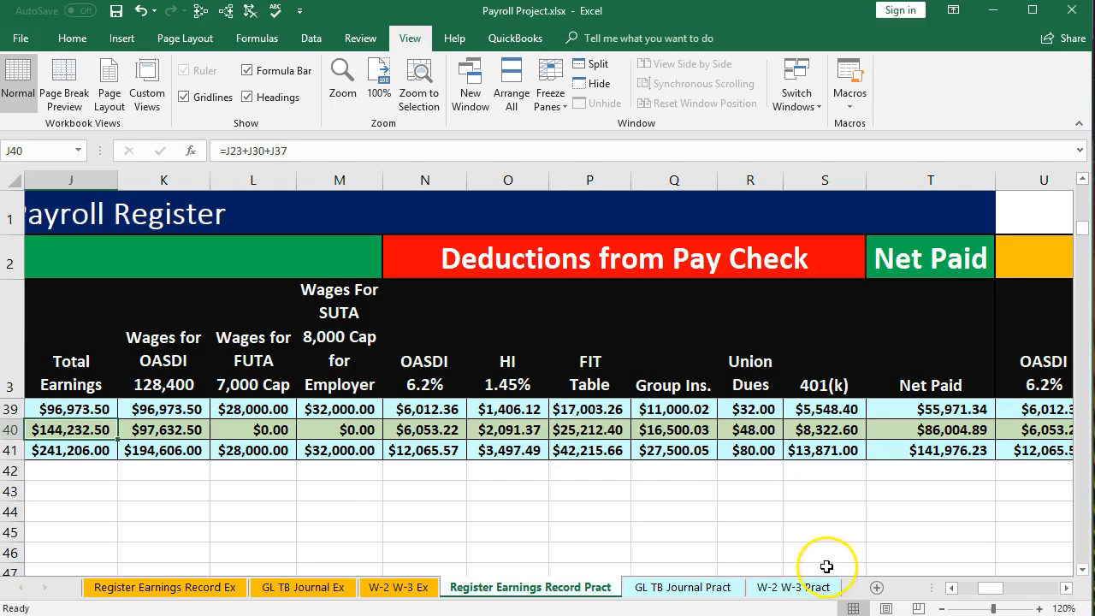
pyautogui.click(613, 431)
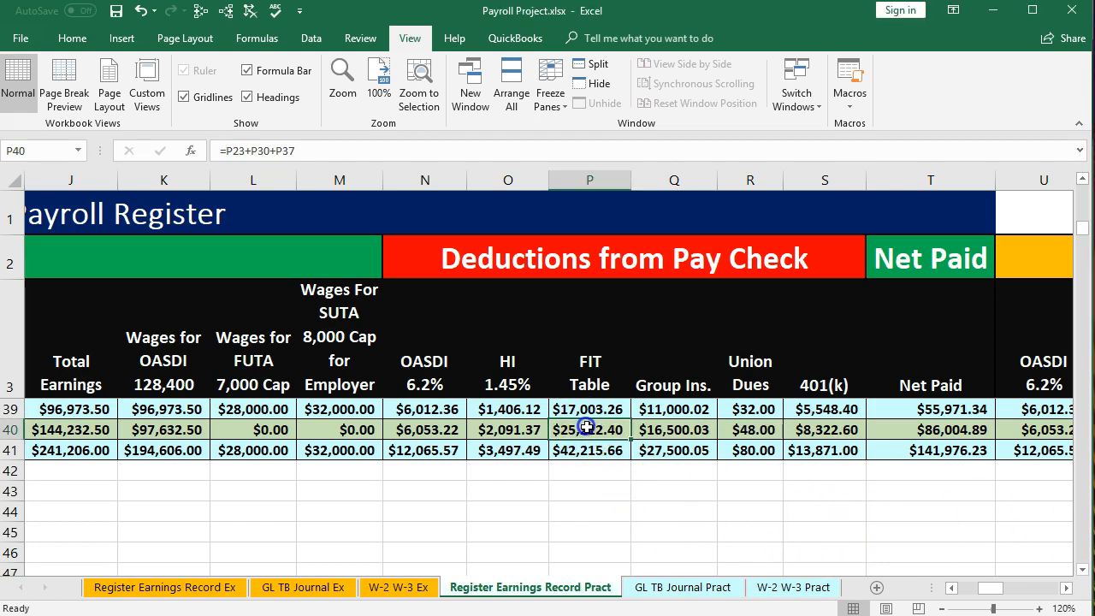
pyautogui.write('25')
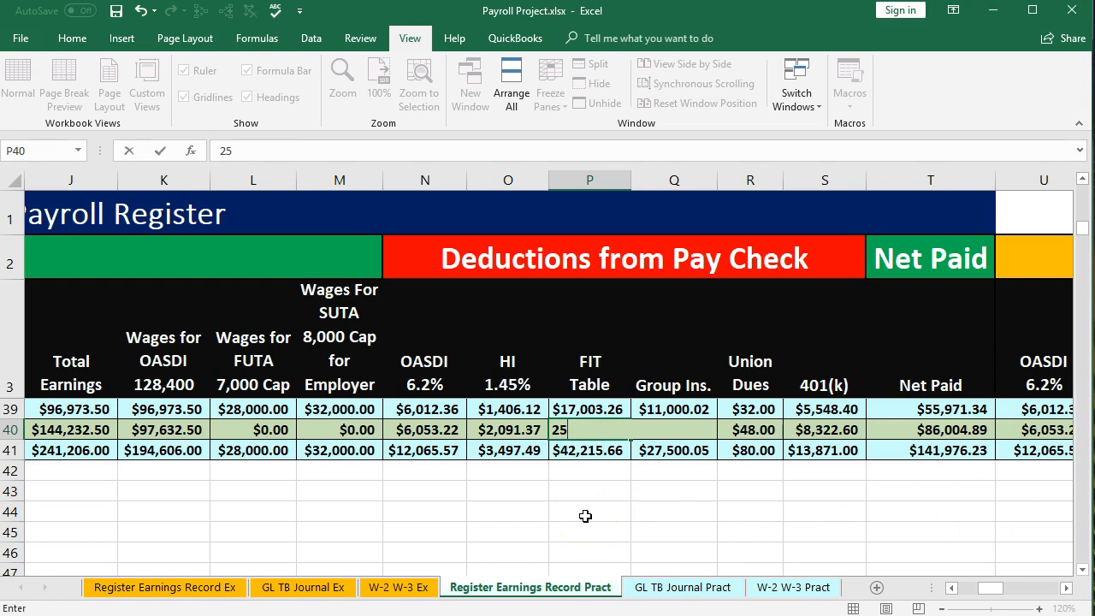
pyautogui.press('Return')
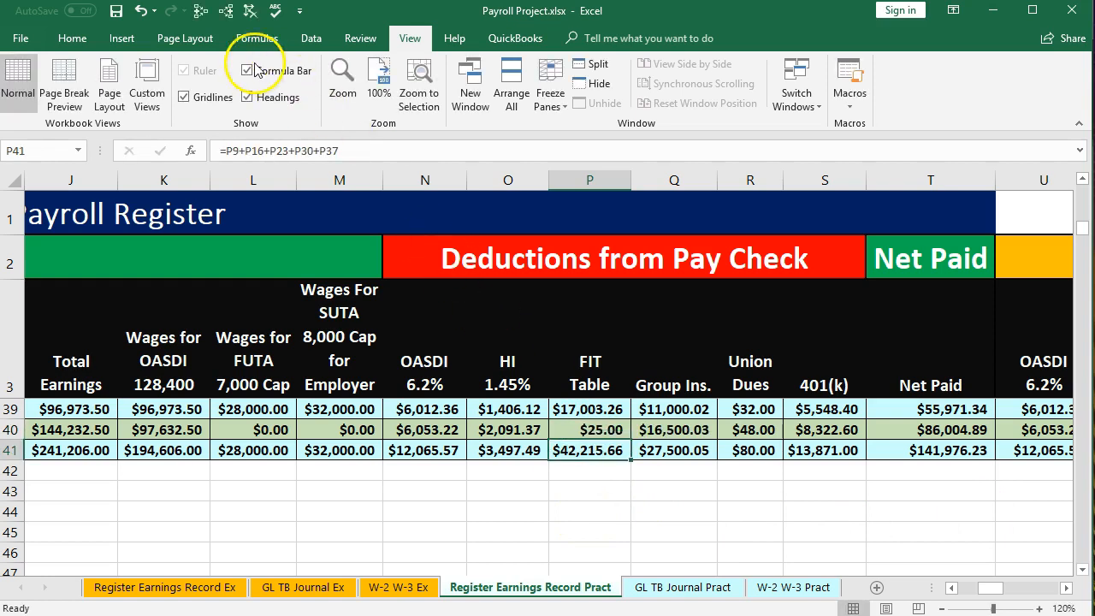
pyautogui.click(142, 11)
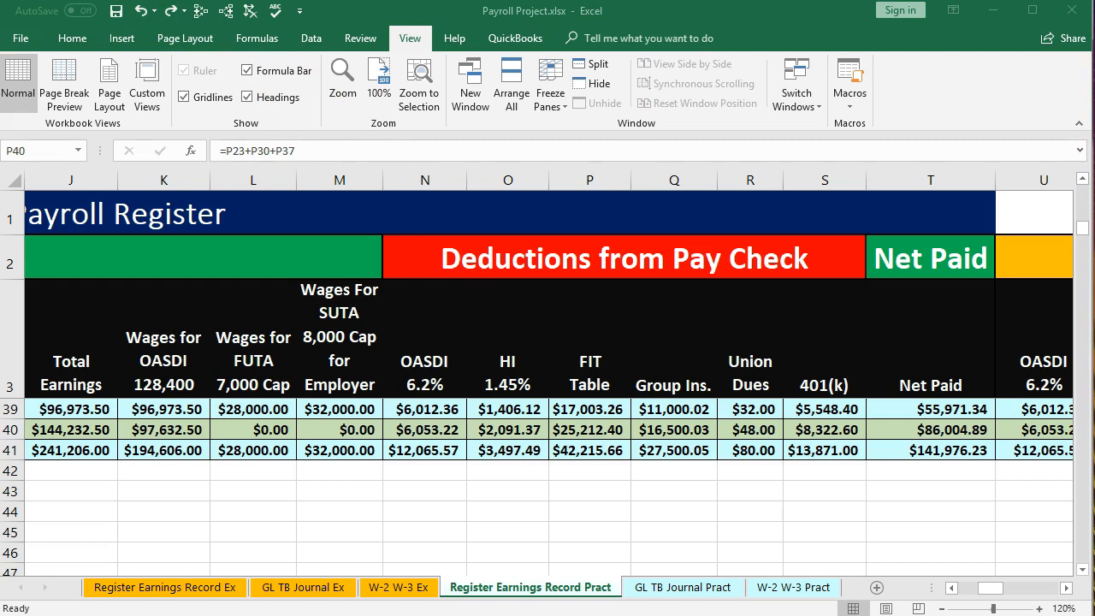
# - Return to the Q4 Form 941 in Acrobat and enter 25,212.40 as line 3 federal income tax withheld
pyautogui.click(607, 432)
pyautogui.hotkey('alt', 'Tab')
pyautogui.click(882, 373)
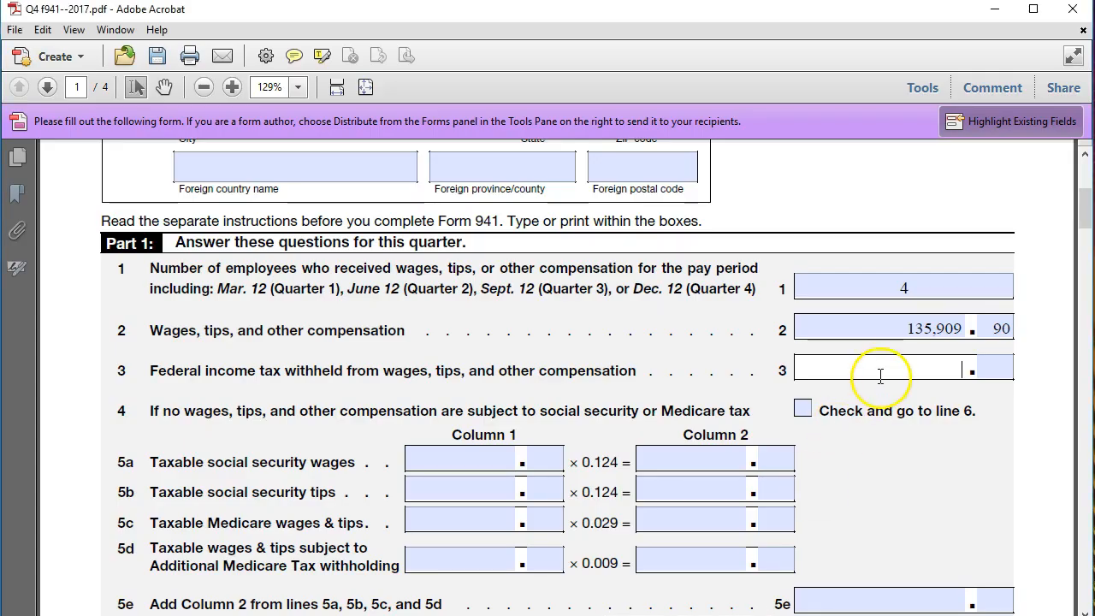
pyautogui.write('25,212')
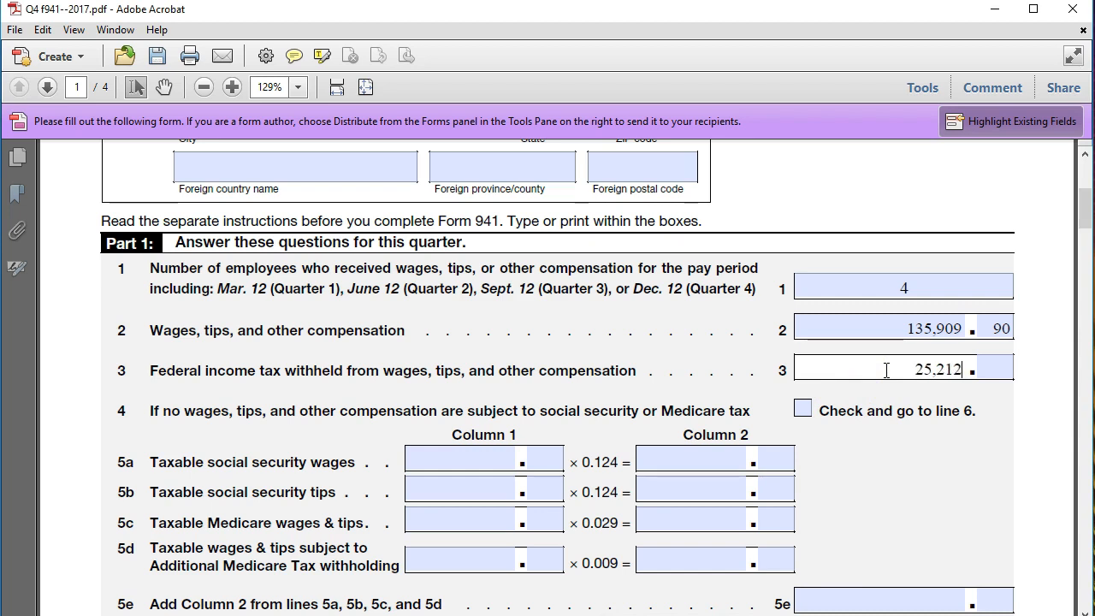
pyautogui.press('Tab')
pyautogui.write('40')
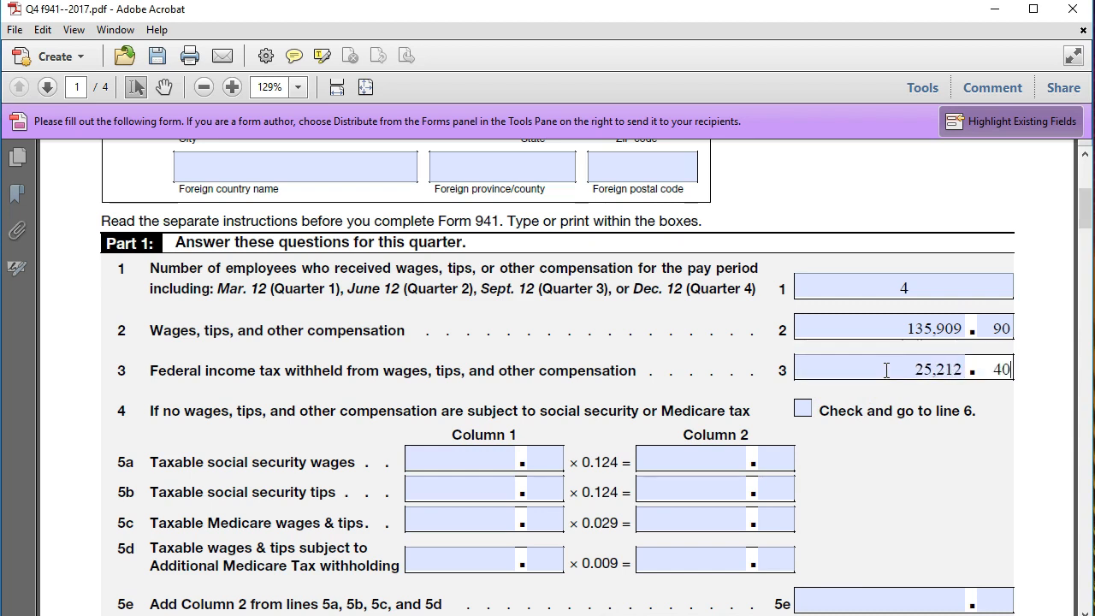
pyautogui.press('Tab')
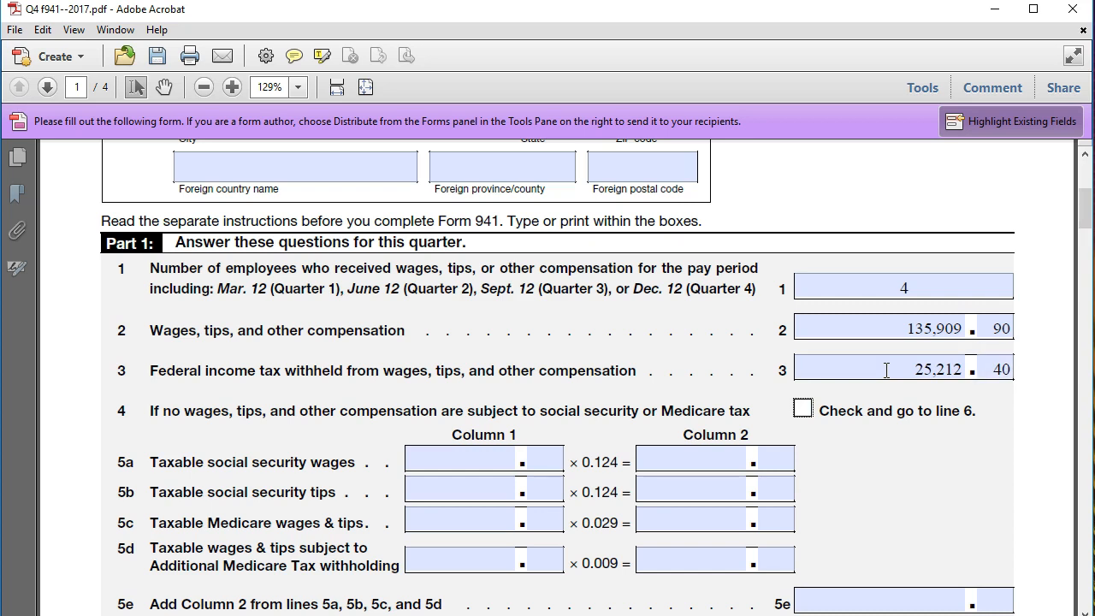
# - Switch to the Excel payroll register and look up the Q4 wages for OASDI for line 5a
pyautogui.click(477, 459)
pyautogui.click(824, 332)
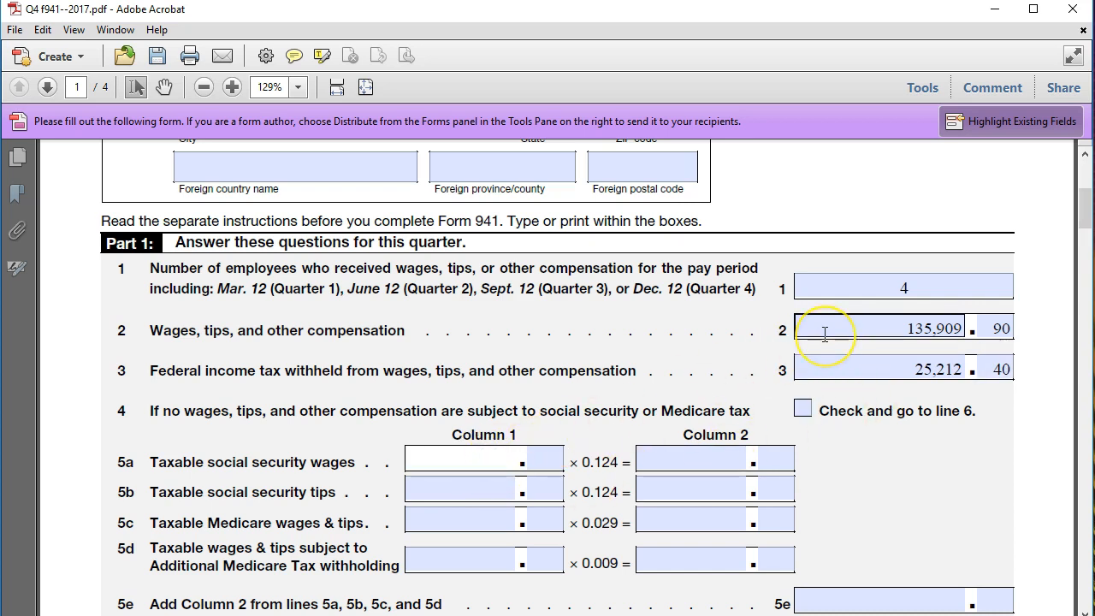
pyautogui.click(512, 461)
pyautogui.hotkey('alt', 'Tab')
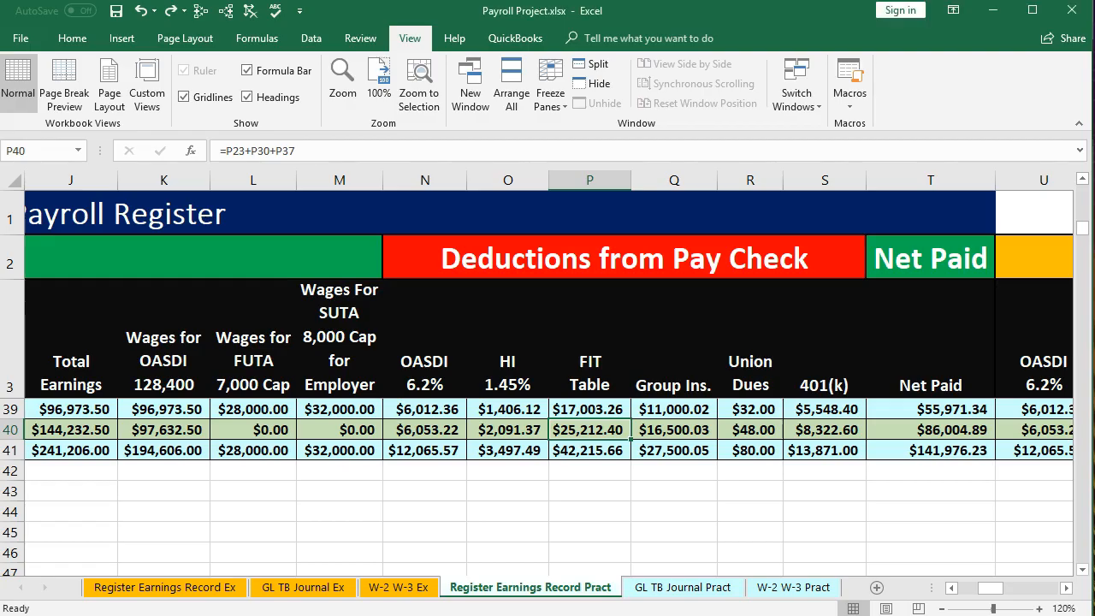
pyautogui.click(219, 449)
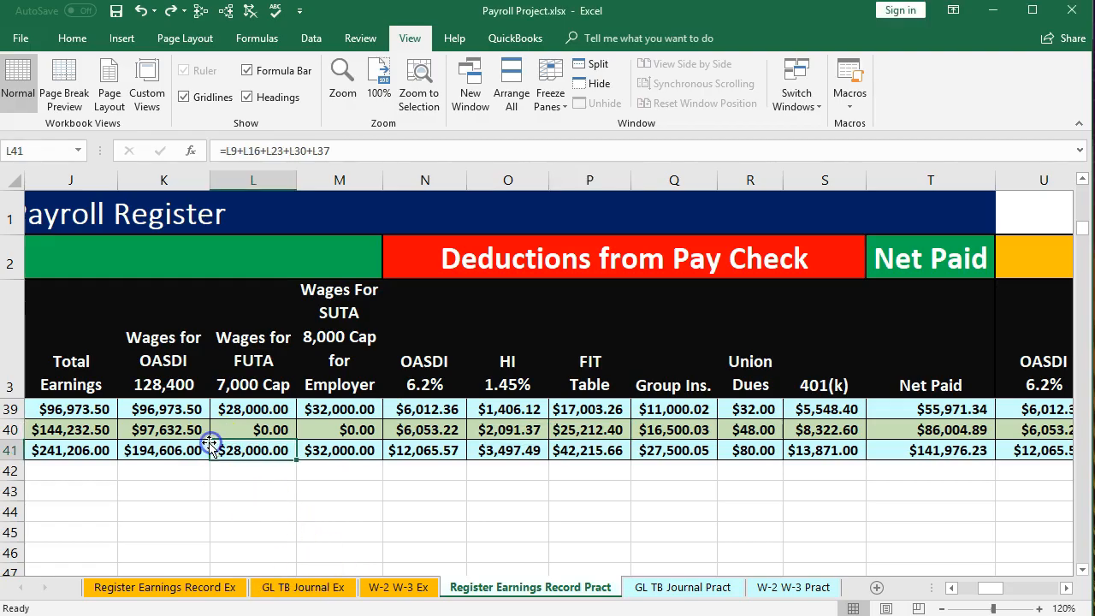
pyautogui.click(174, 434)
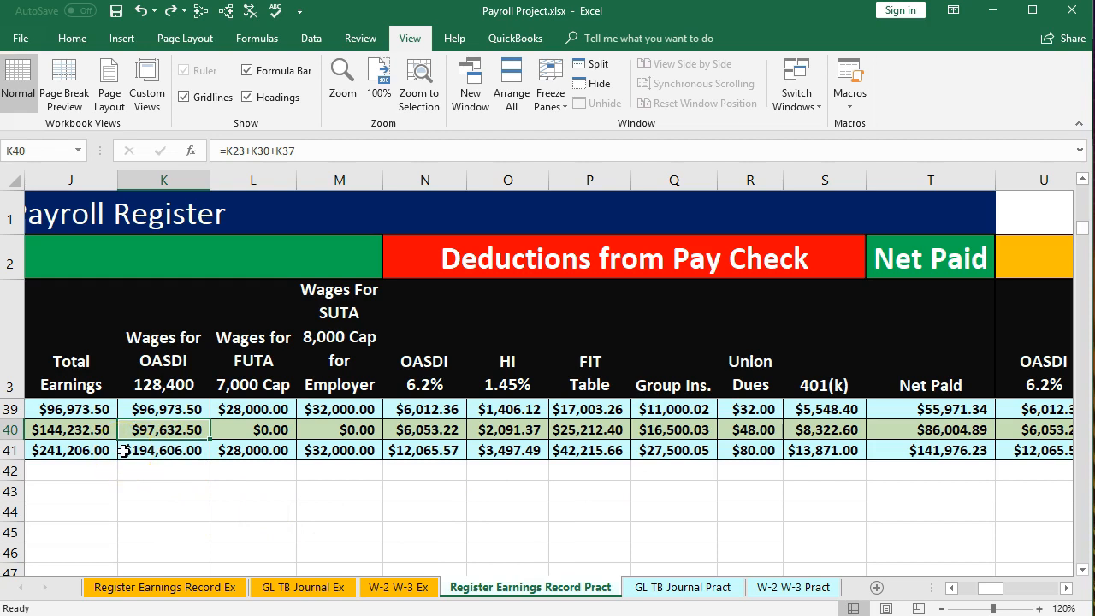
pyautogui.moveTo(761, 286); pyautogui.dragTo(1094, 283)
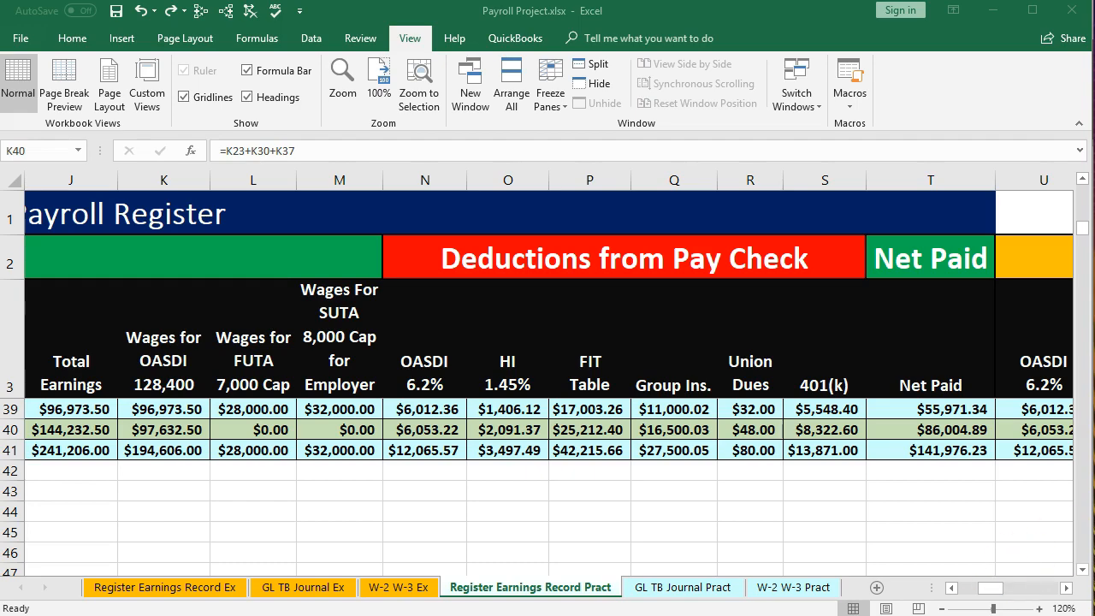
# - Switch to the Form 941 in Acrobat and enter 97,632.50 as line 5a taxable social security wages in Column 1
pyautogui.hotkey('alt', 'Tab')
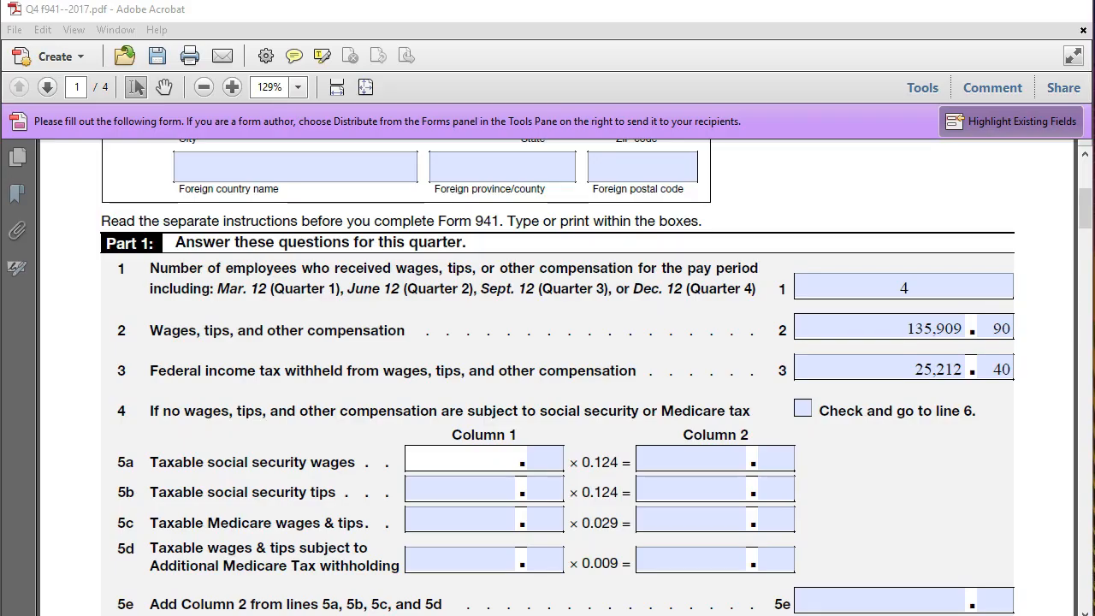
pyautogui.click(487, 461)
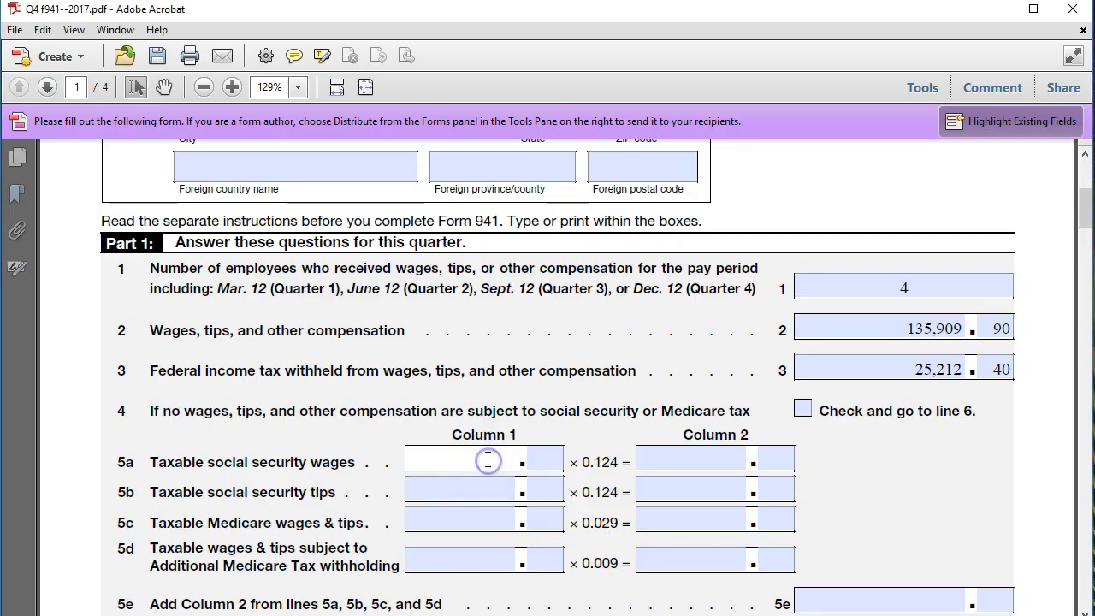
pyautogui.write('97')
pyautogui.write('.')
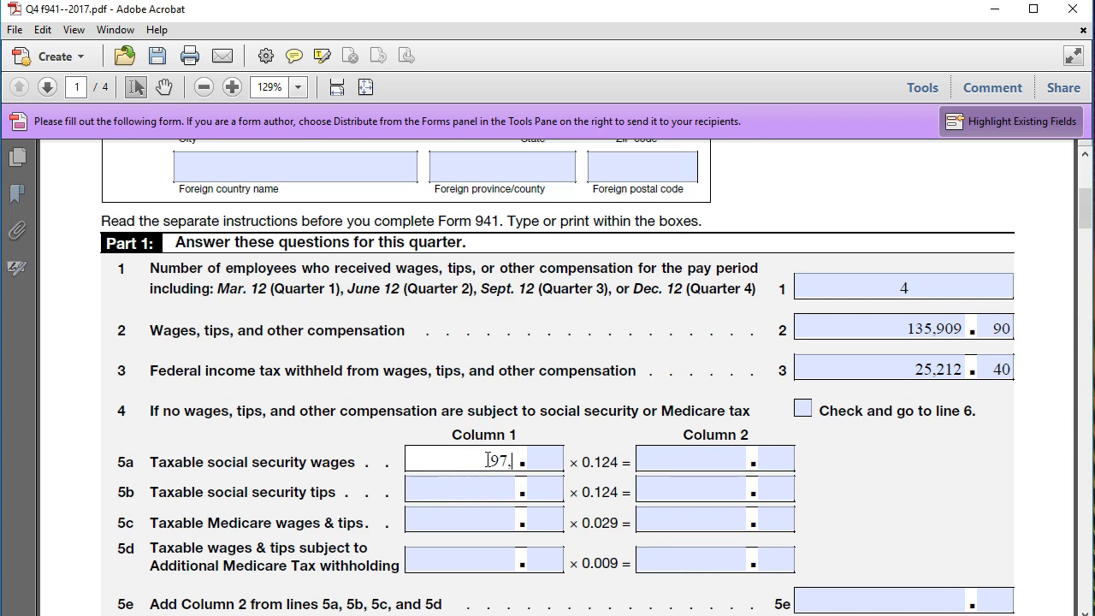
pyautogui.write('532')
pyautogui.press('Tab')
pyautogui.write('50')
pyautogui.press('Tab')
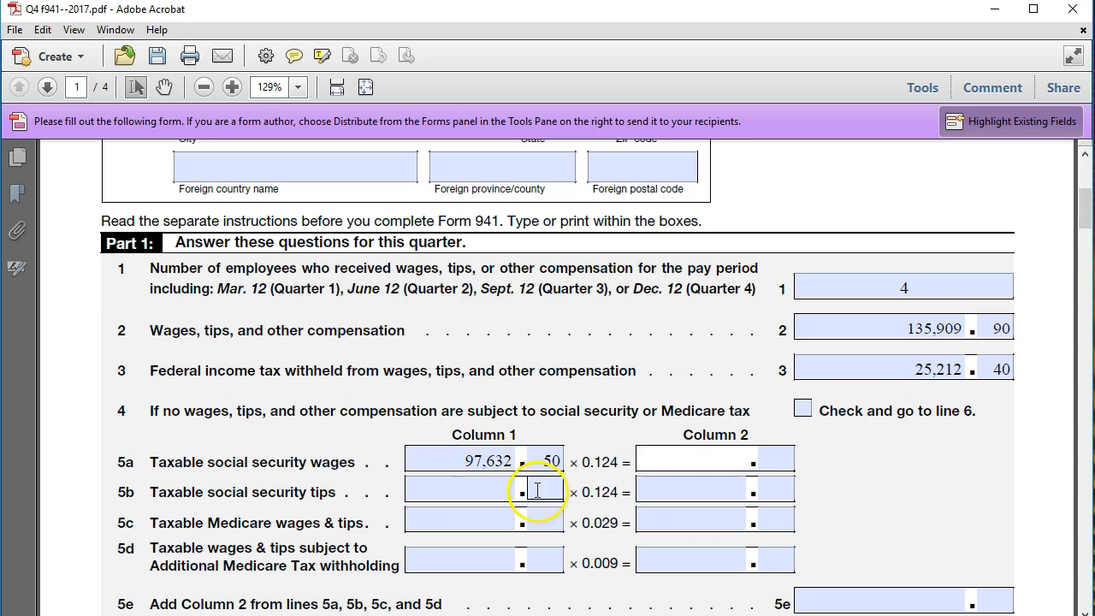
# - Switch to the Calculator, double the 0.062 social security rate, and multiply the result by 97,632.5
pyautogui.hotkey('alt', 'Tab')
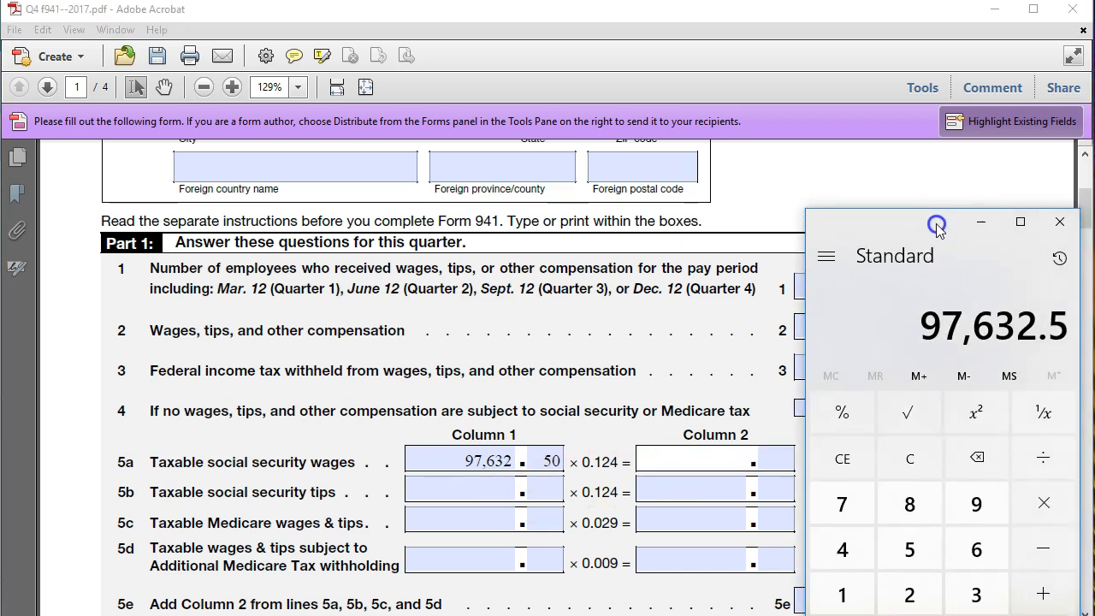
pyautogui.click(919, 456)
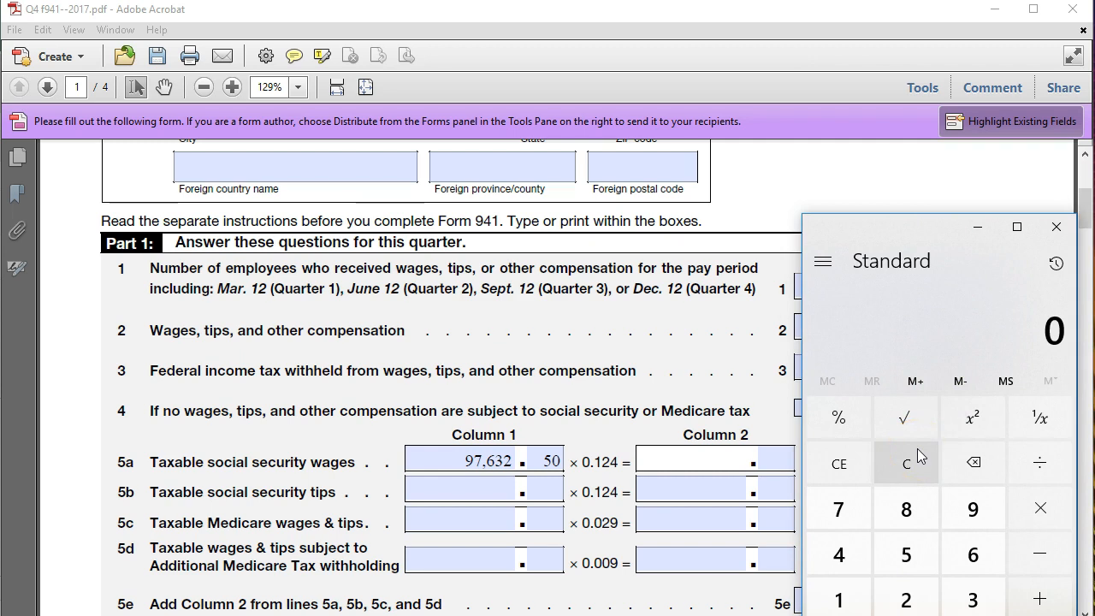
pyautogui.write('.062')
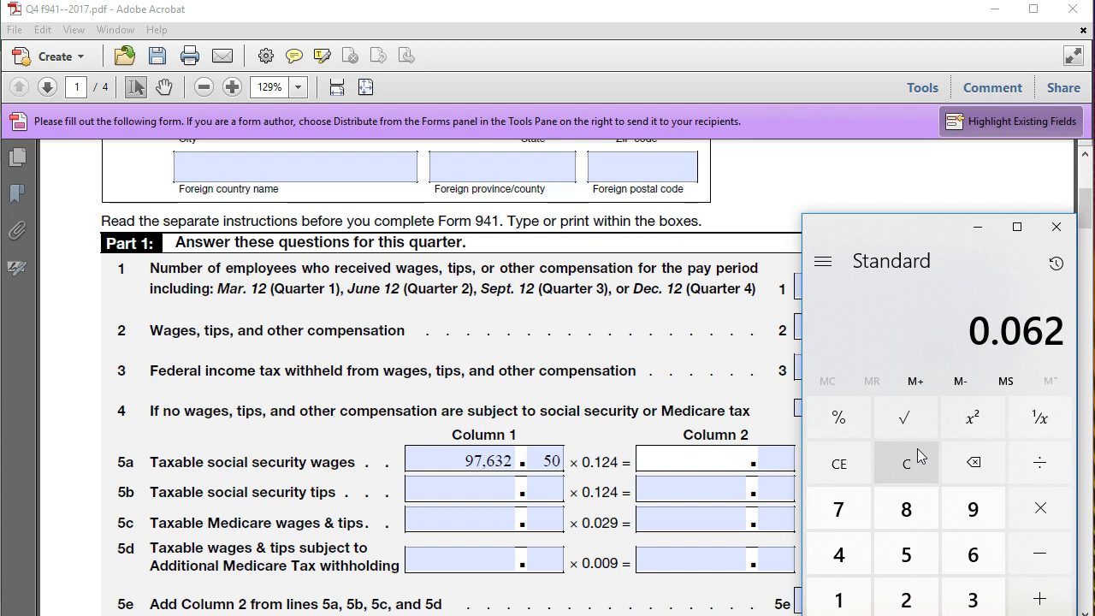
pyautogui.press('*')
pyautogui.write('2')
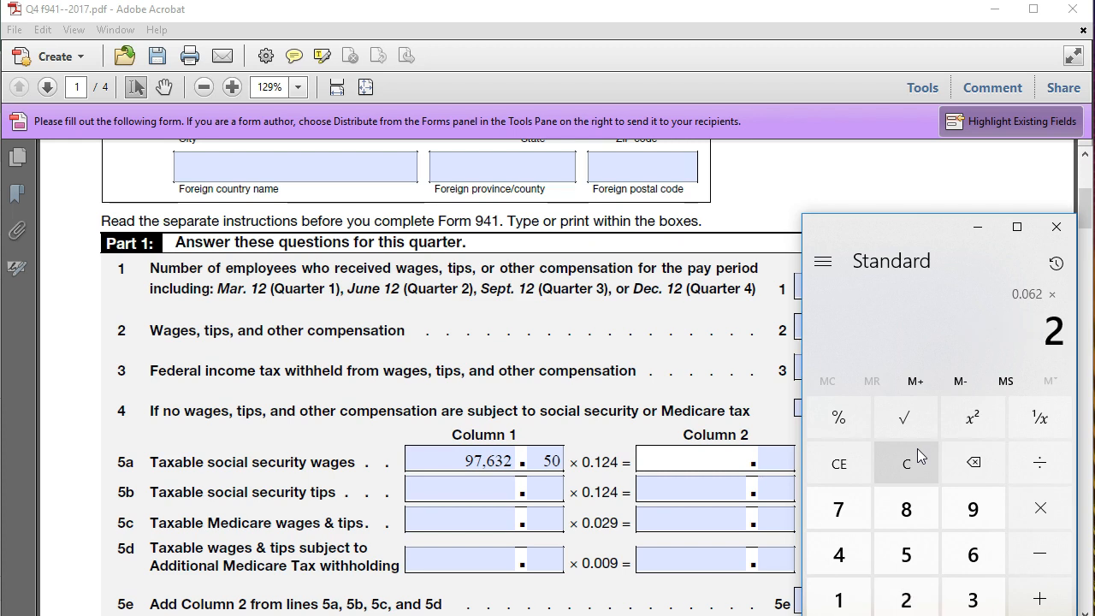
pyautogui.press('Return')
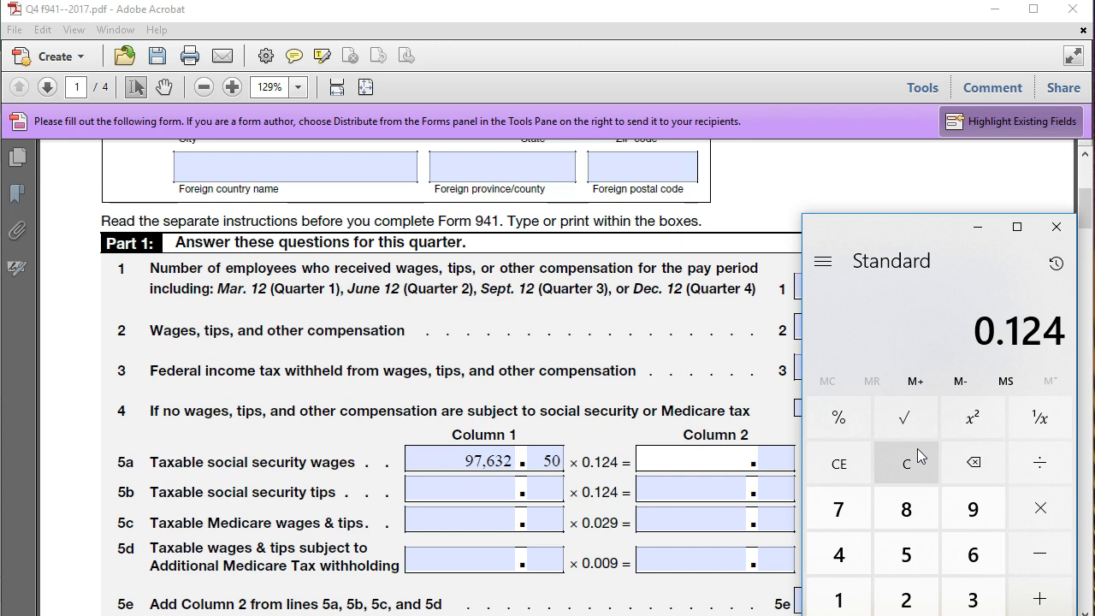
pyautogui.press('*')
pyautogui.write('97,632.5')
pyautogui.press('Return')
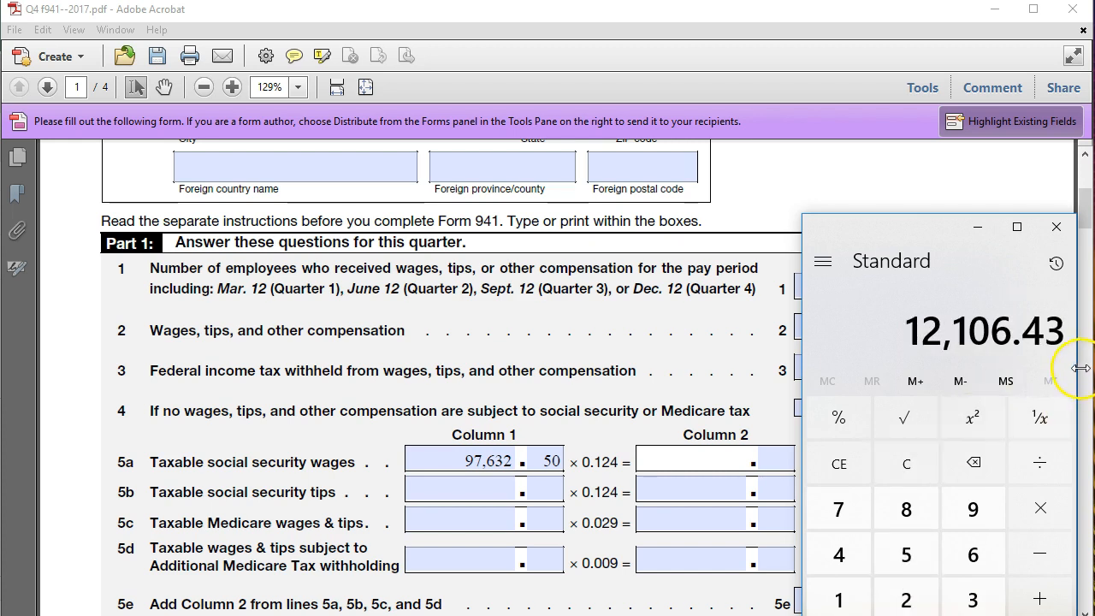
# - Minimize the Calculator and enter 12,106.43 as the line 5a social security tax in Column 2 of the Form 941
pyautogui.click(977, 227)
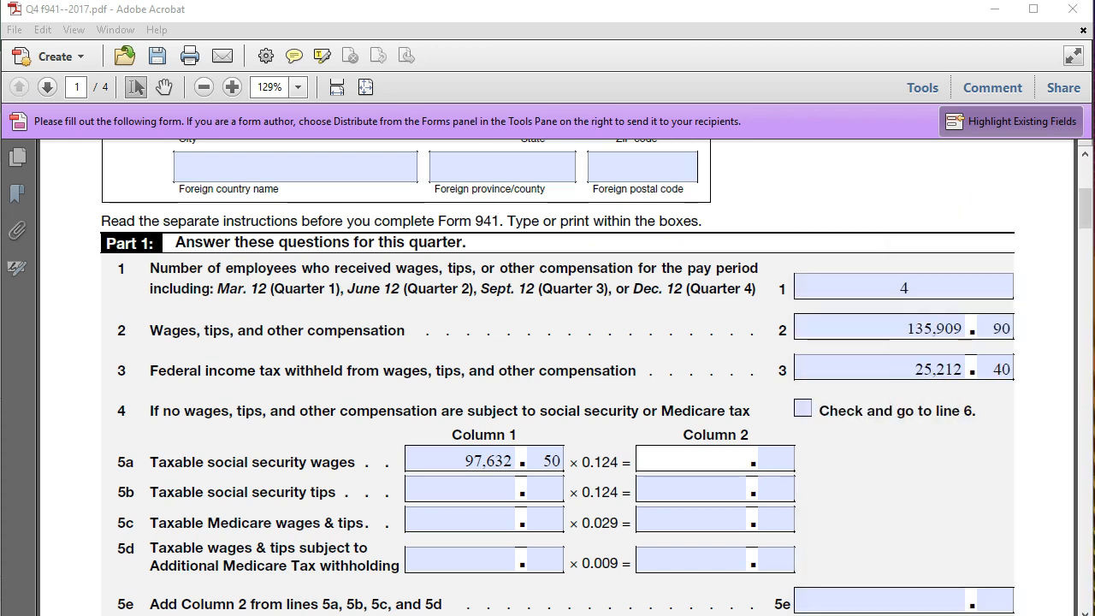
pyautogui.click(729, 460)
pyautogui.write('12,106')
pyautogui.press('Tab')
pyautogui.write('43')
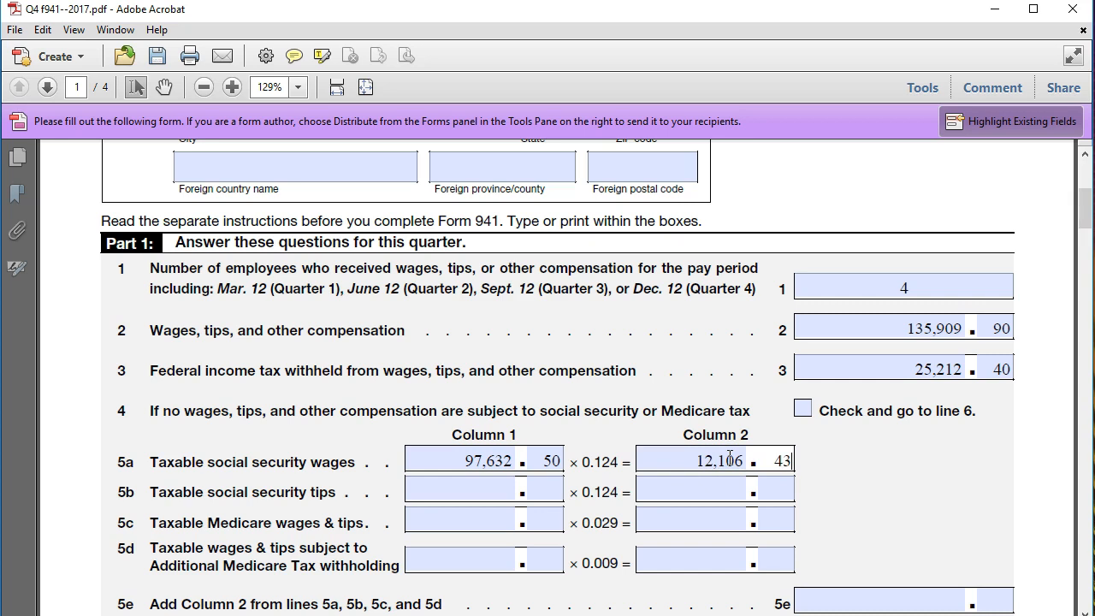
pyautogui.press('Tab')
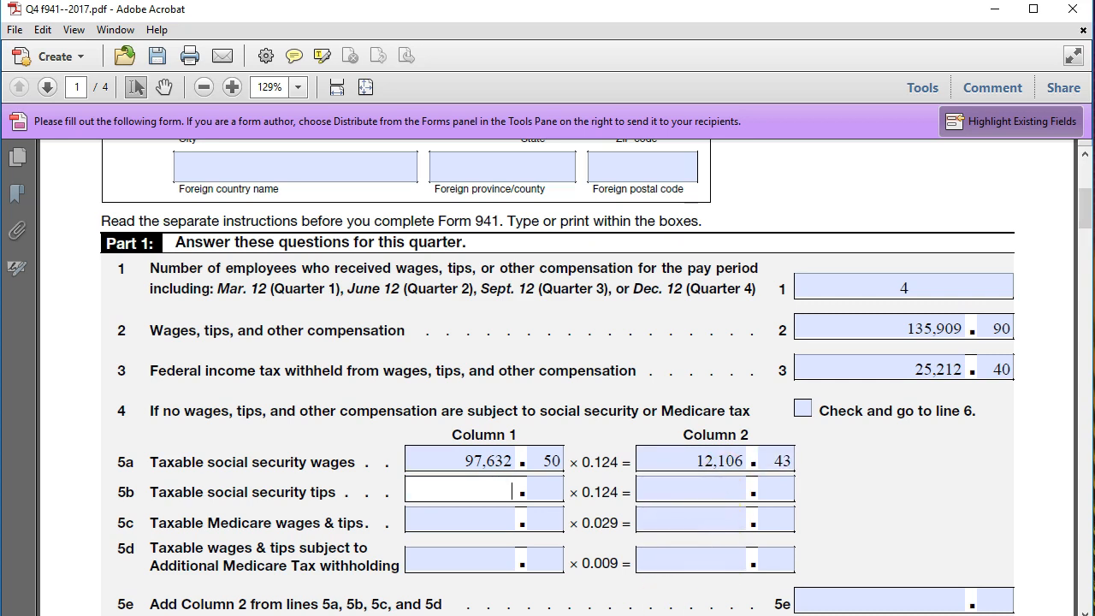
# - Check line 5a against the sum of the employee and employer Q4 OASDI totals in Excel, and return to the Form 941
pyautogui.hotkey('alt', 'Tab')
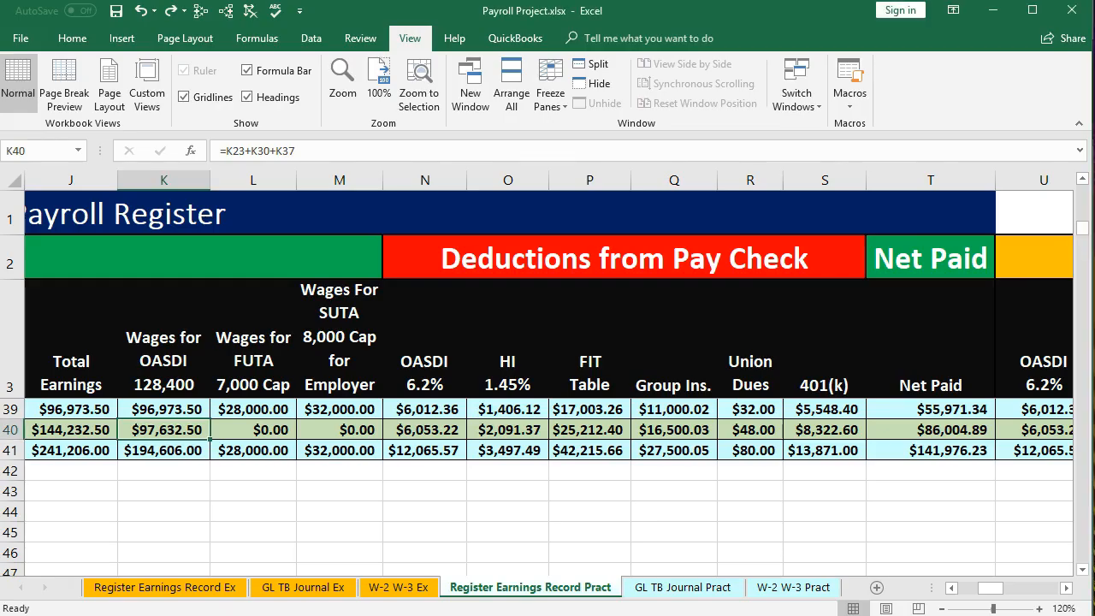
pyautogui.click(449, 523)
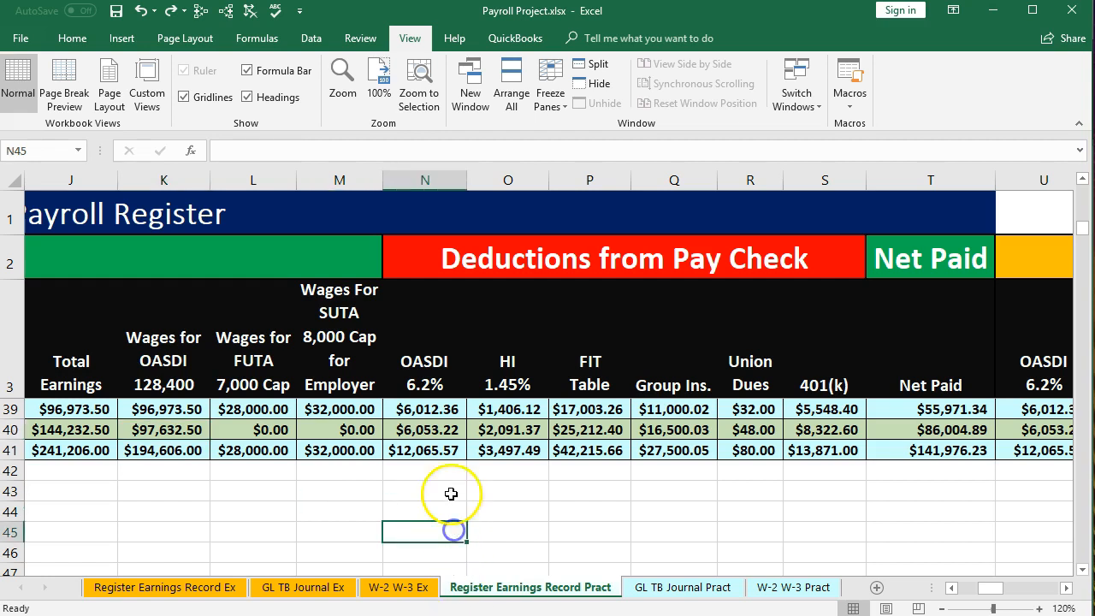
pyautogui.click(425, 429)
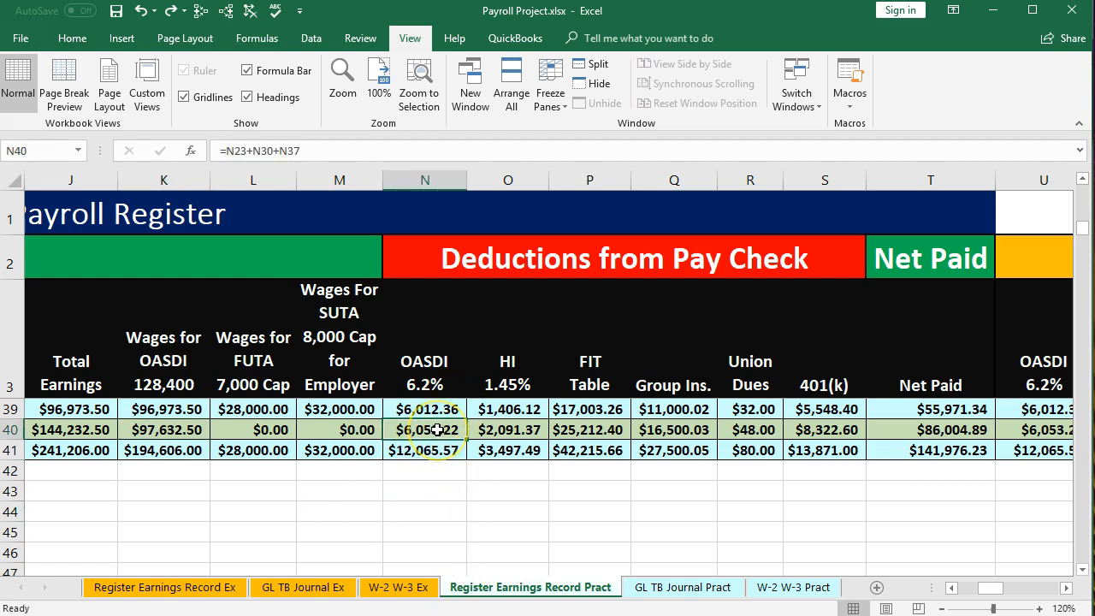
pyautogui.keyDown('ctrl'); pyautogui.click(1022, 430); pyautogui.keyUp('ctrl')
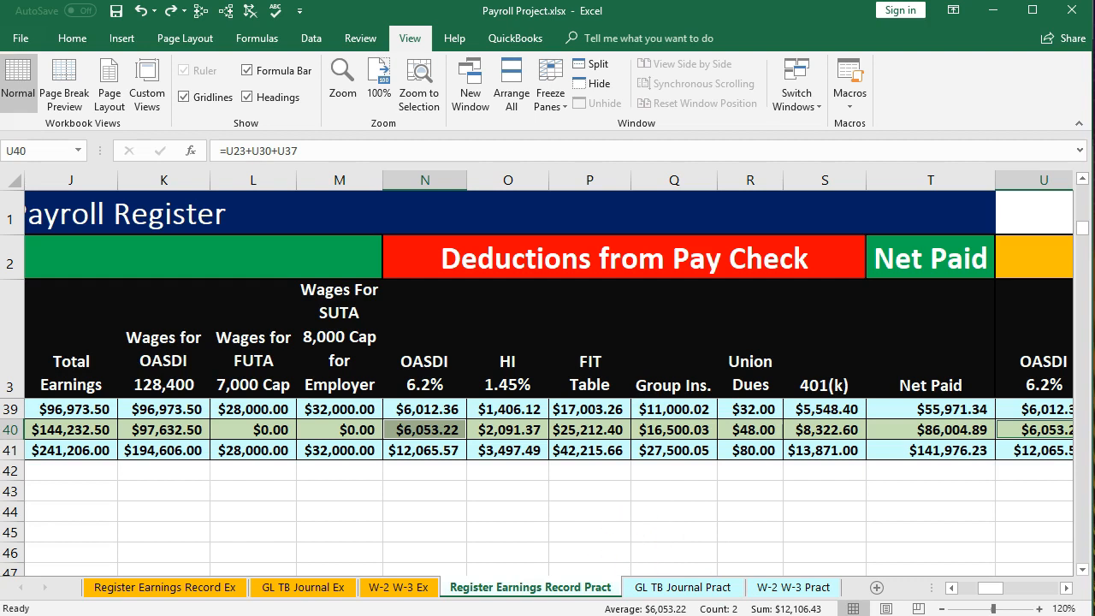
pyautogui.hotkey('alt', 'Tab')
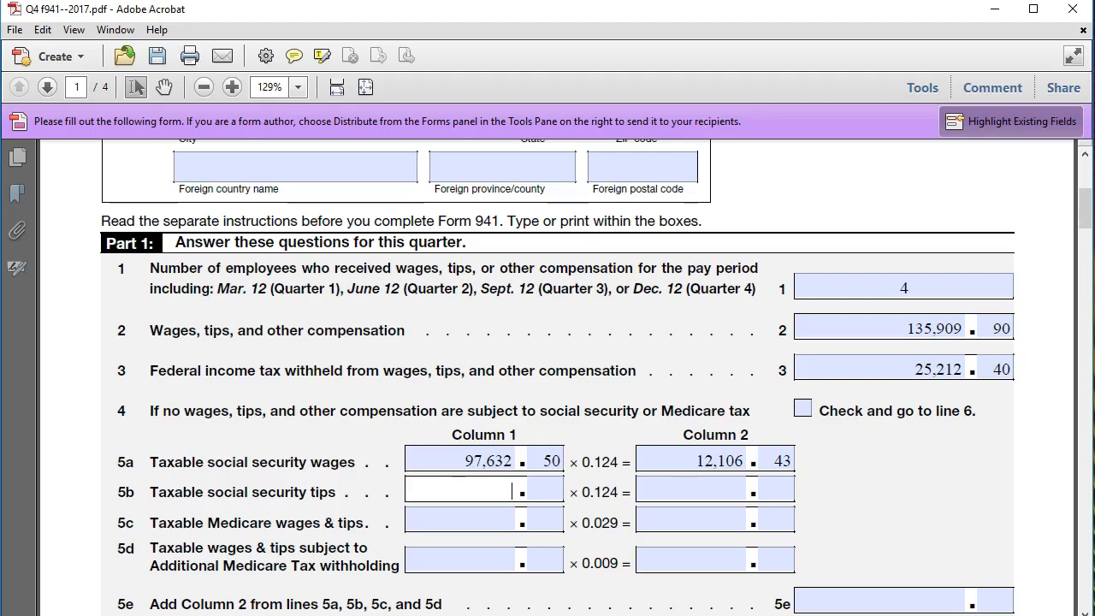
# - Look up the Q4 total earnings in the Excel payroll register and enter 144,232.50 as line 5c taxable Medicare wages in Column 1 of Form 941
pyautogui.scroll(-1, 518, 545)
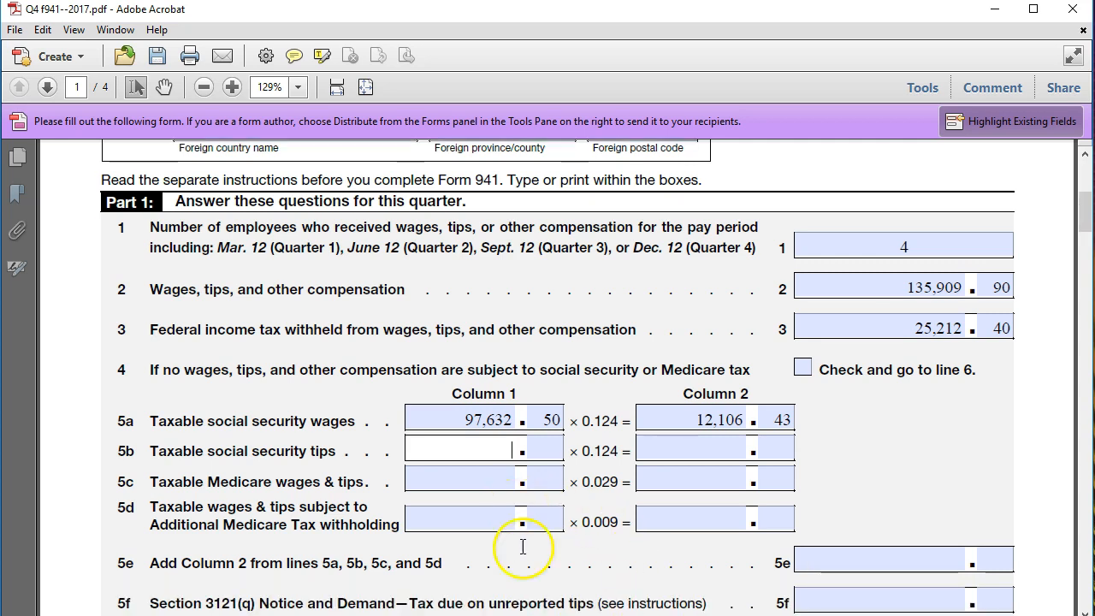
pyautogui.click(497, 480)
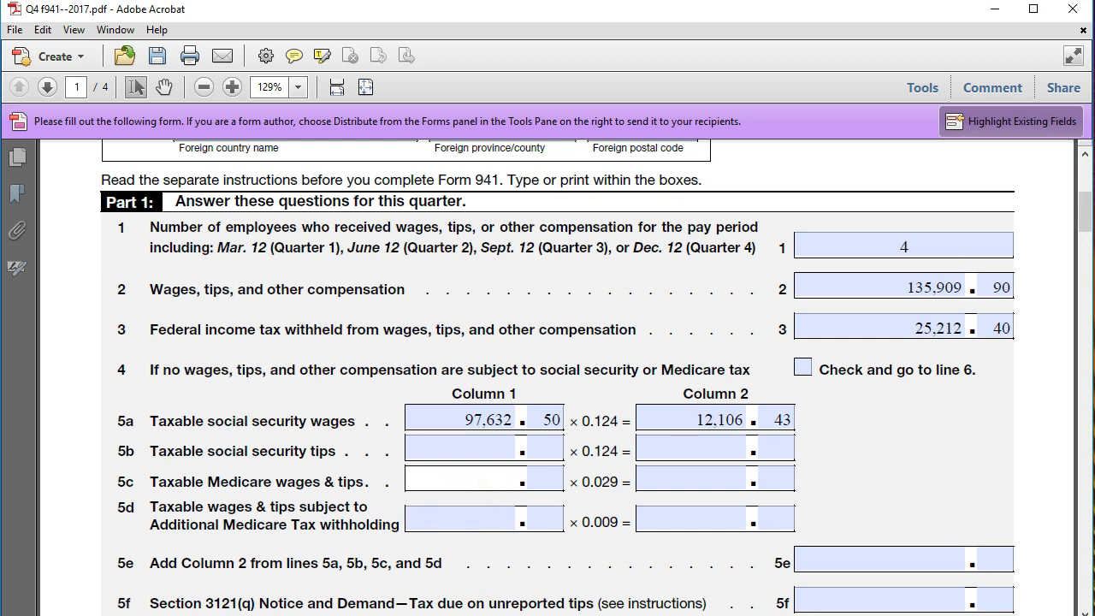
pyautogui.hotkey('alt', 'Tab')
pyautogui.click(454, 551)
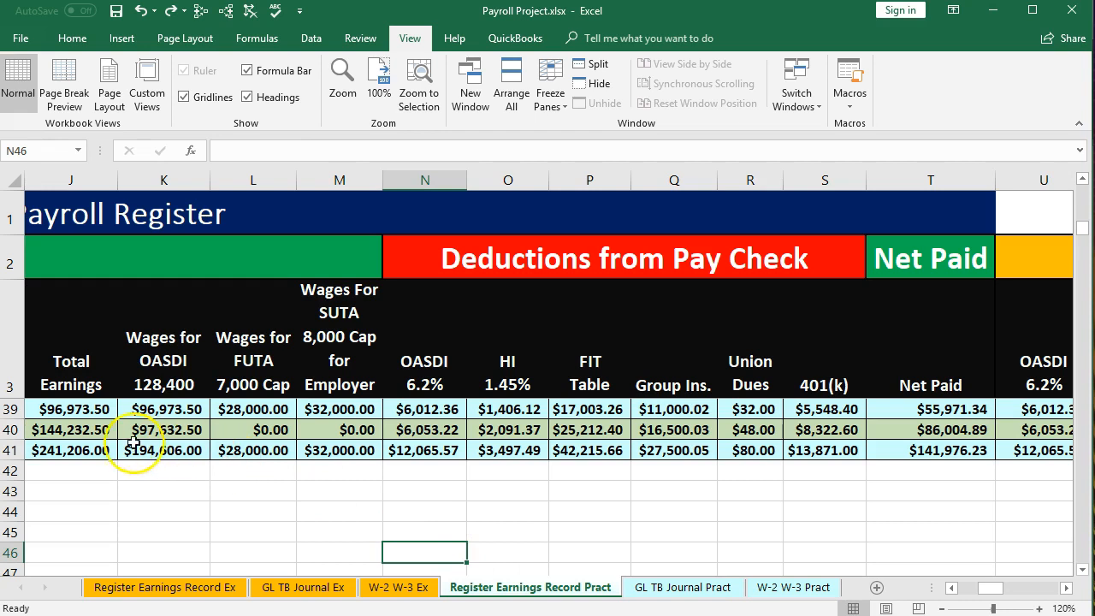
pyautogui.click(92, 428)
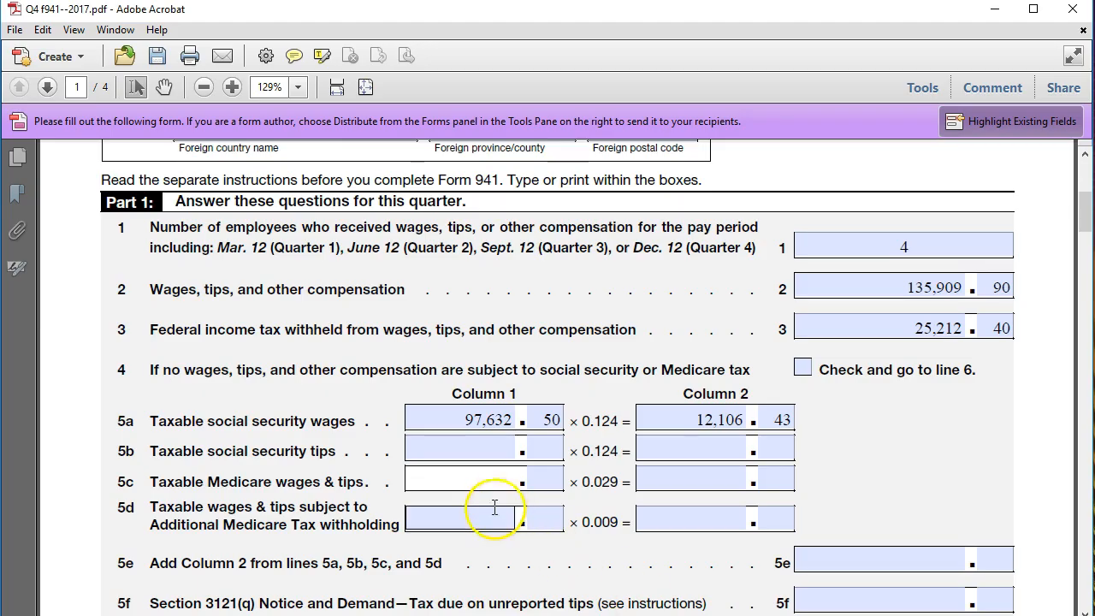
pyautogui.click(489, 476)
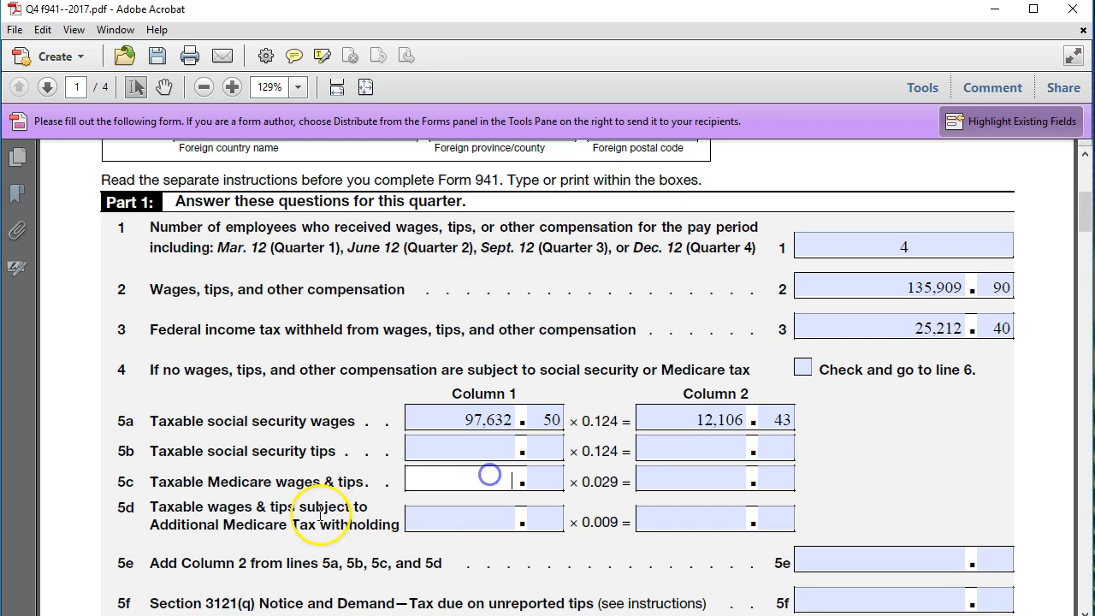
pyautogui.write('144,232')
pyautogui.press('Tab')
pyautogui.write('50')
pyautogui.press('Tab')
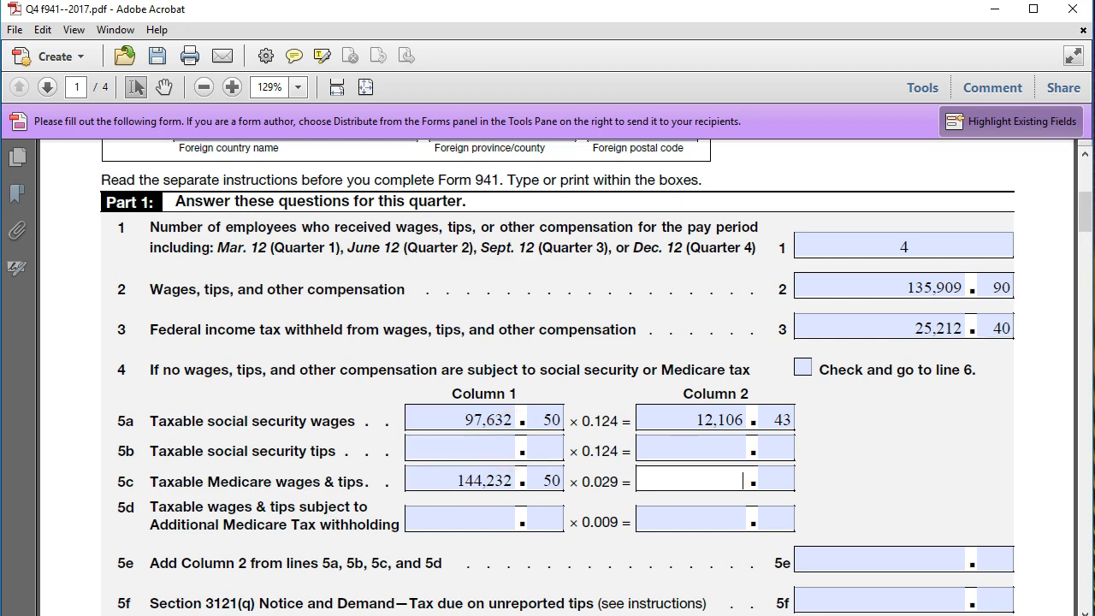
# - Switch to the Calculator, double the 0.0145 Medicare rate, and multiply the result by 144,232.5
pyautogui.hotkey('alt', 'Tab')
pyautogui.write('5')
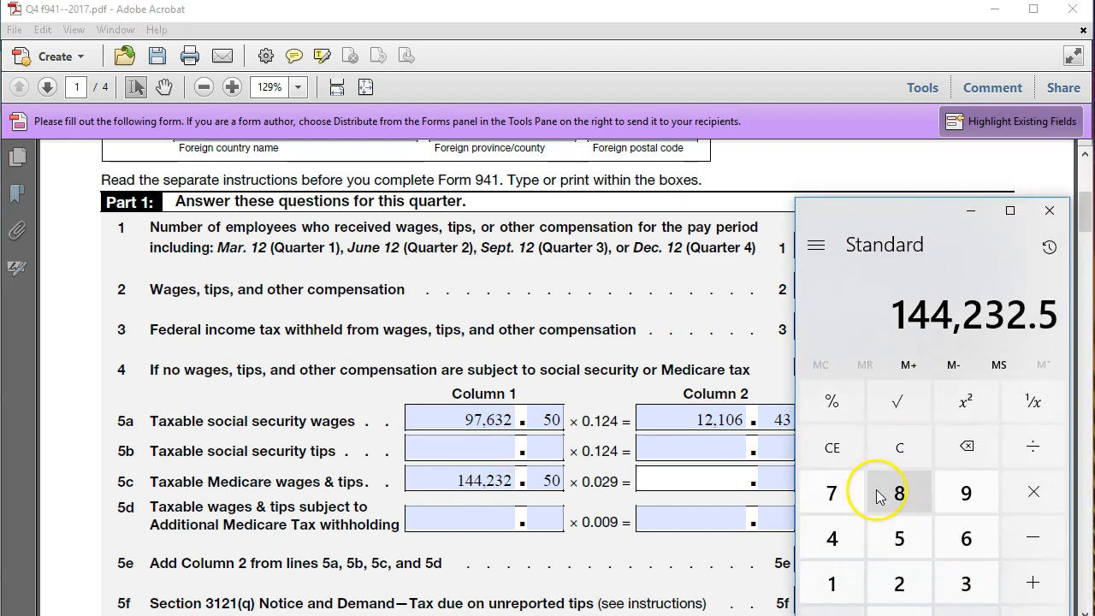
pyautogui.click(912, 452)
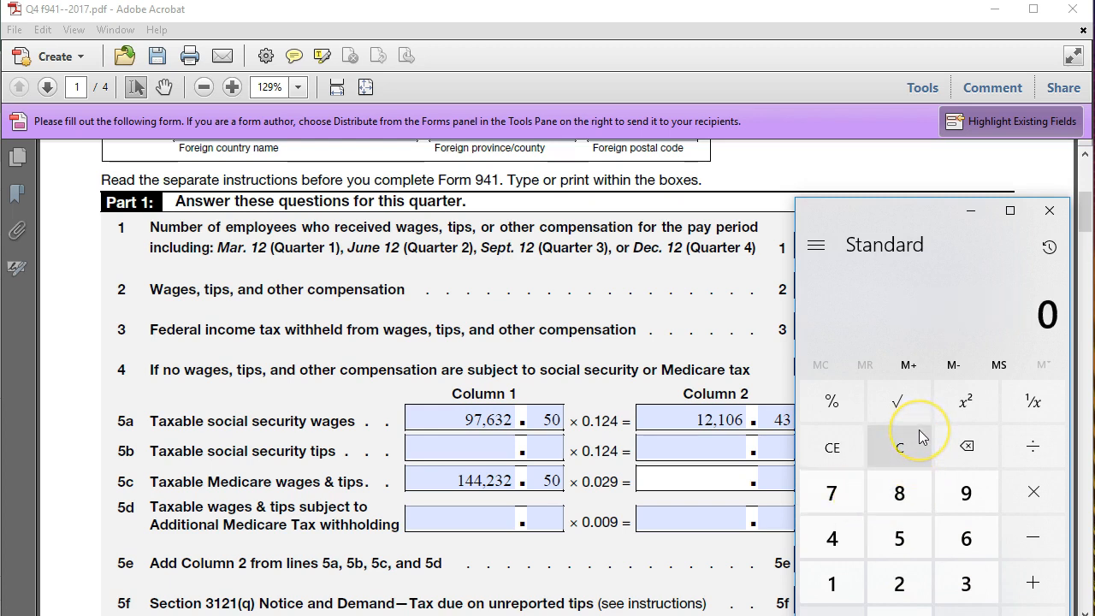
pyautogui.write('.0145')
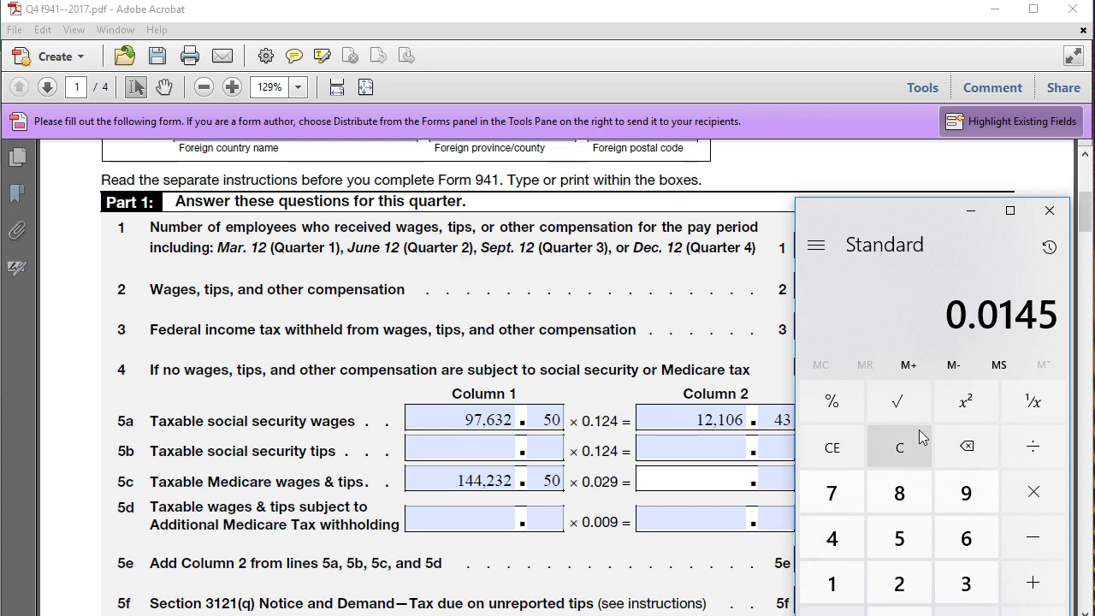
pyautogui.press('*')
pyautogui.write('2')
pyautogui.press('Return')
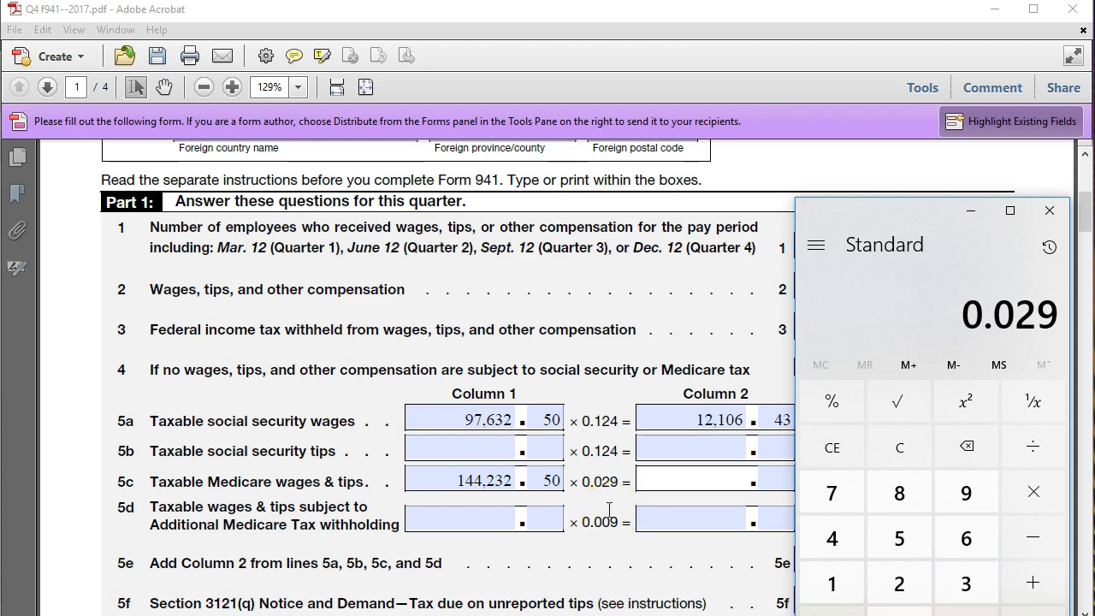
pyautogui.press('*')
pyautogui.write('144232.5')
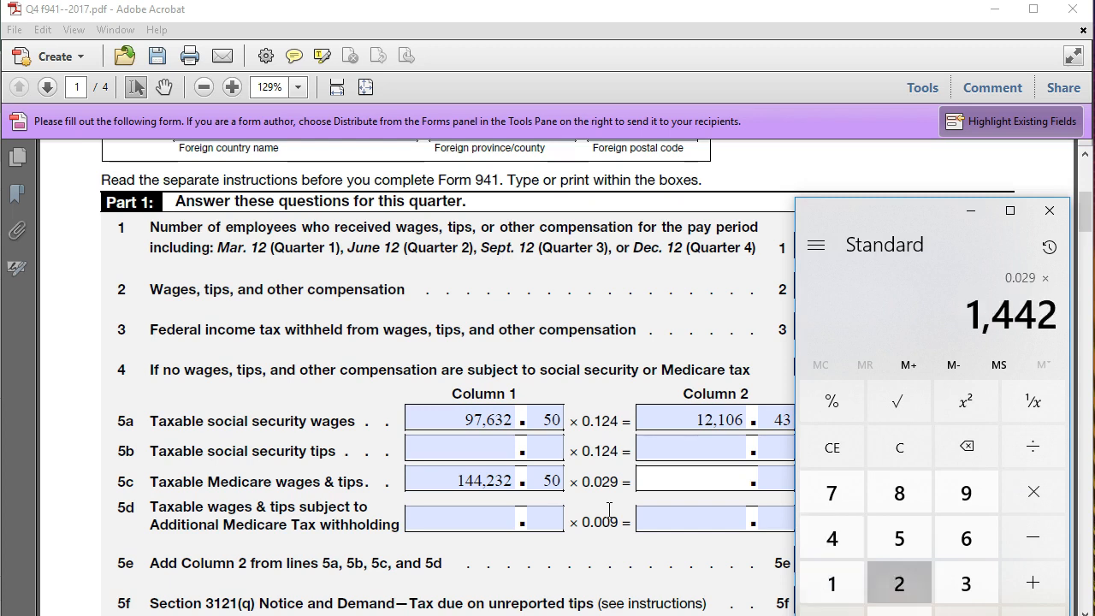
pyautogui.press('Return')
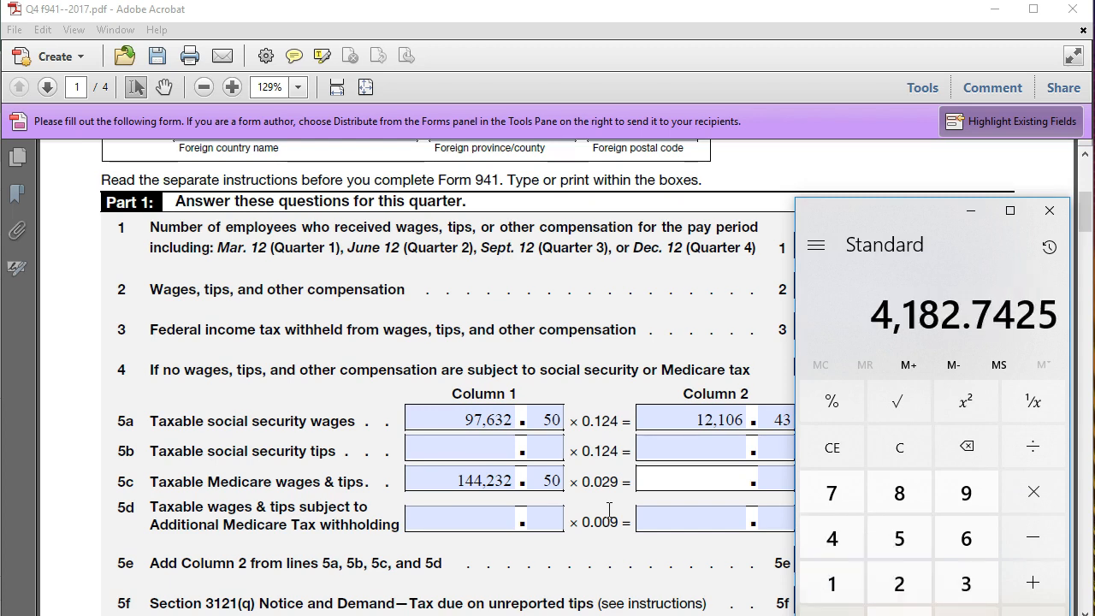
# - Return to the Form 941 and enter 4,182.74 as the line 5c Medicare tax in Column 2
pyautogui.click(692, 491)
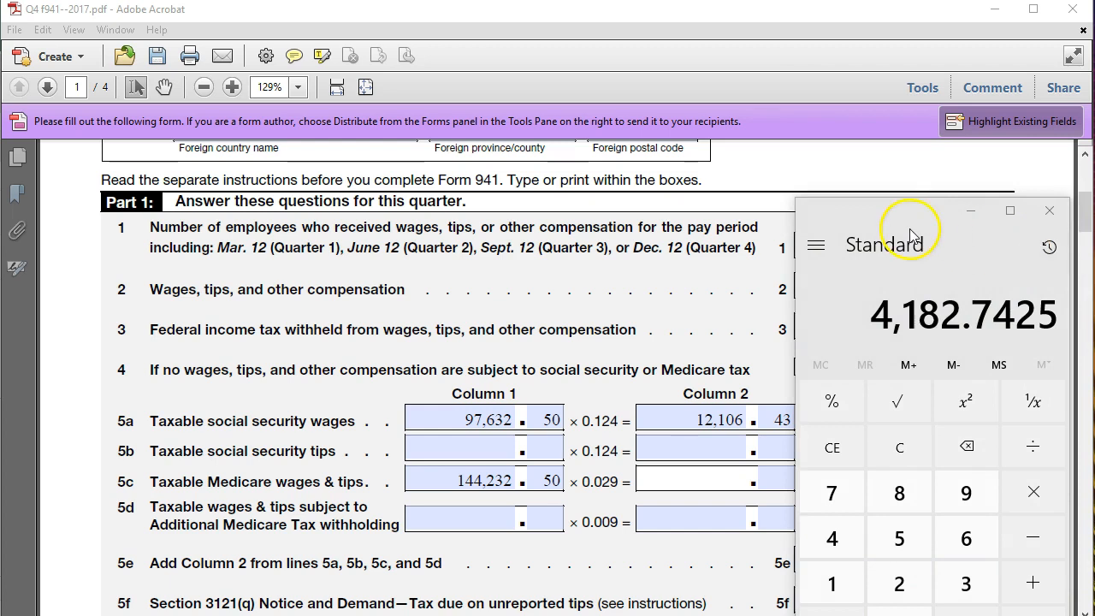
pyautogui.click(919, 548)
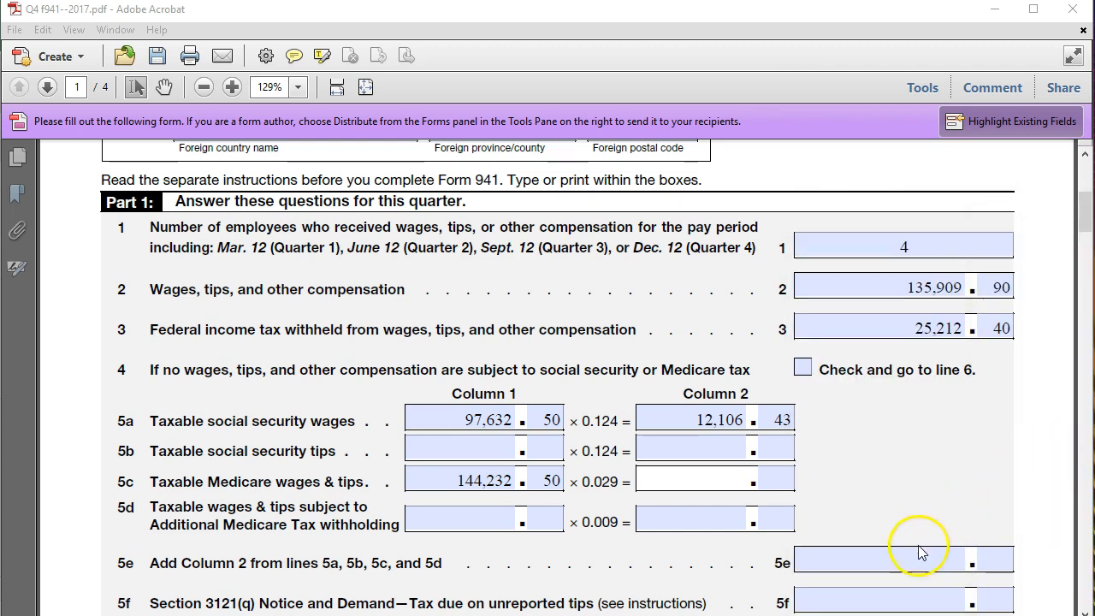
pyautogui.click(716, 480)
pyautogui.write('4.182')
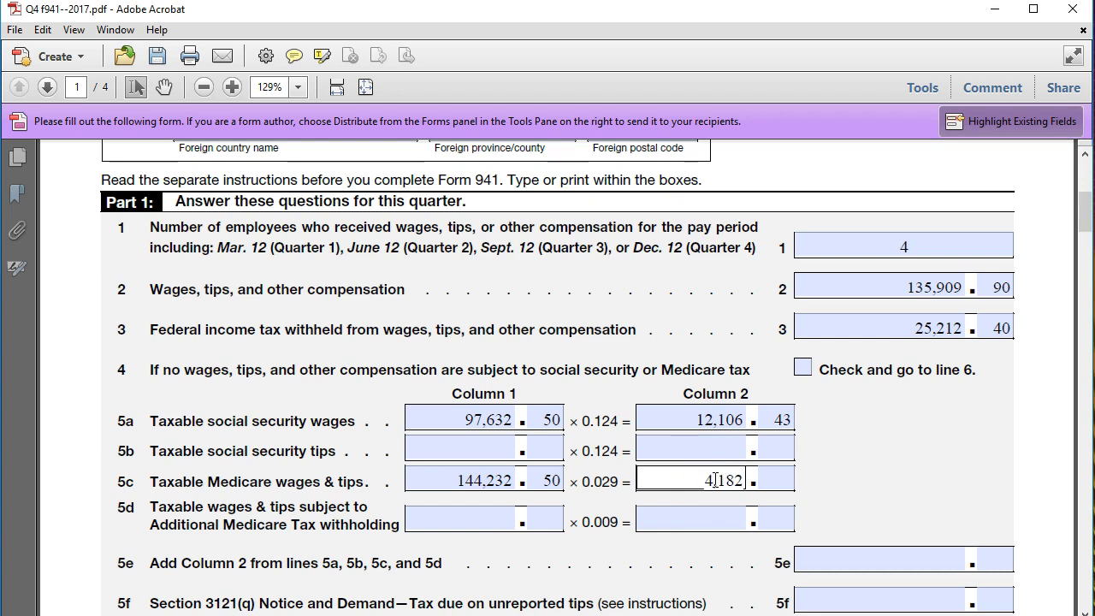
pyautogui.press('Tab')
pyautogui.write('74')
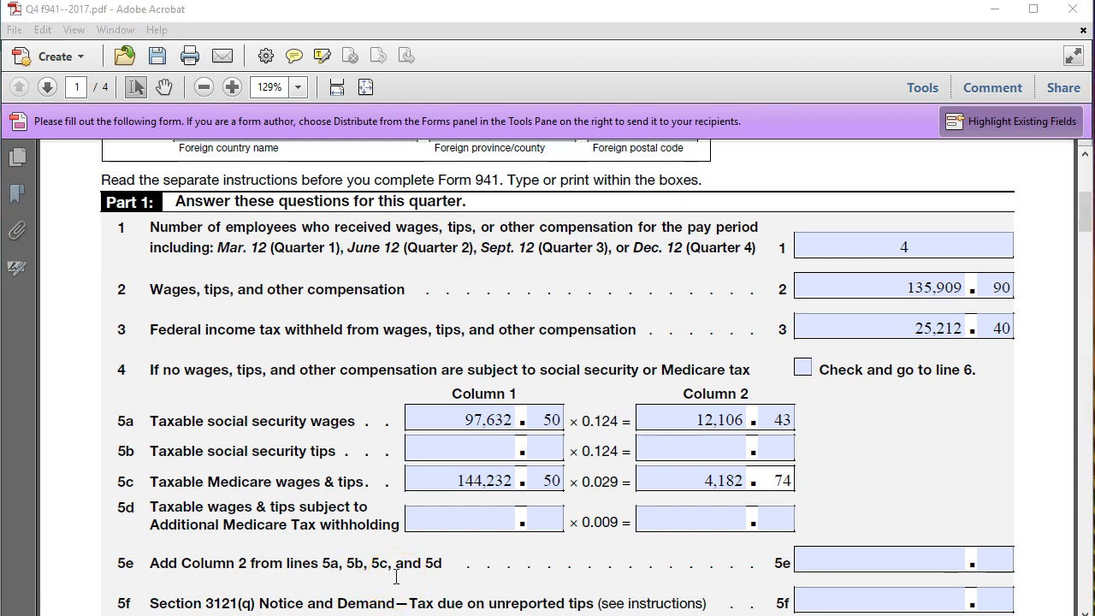
# - Open a Calculator clear of the Column 2 amounts and add 12,106.43 and 4,182.74
pyautogui.press('XF86Calculator')
pyautogui.moveTo(491, 210); pyautogui.dragTo(880, 198)
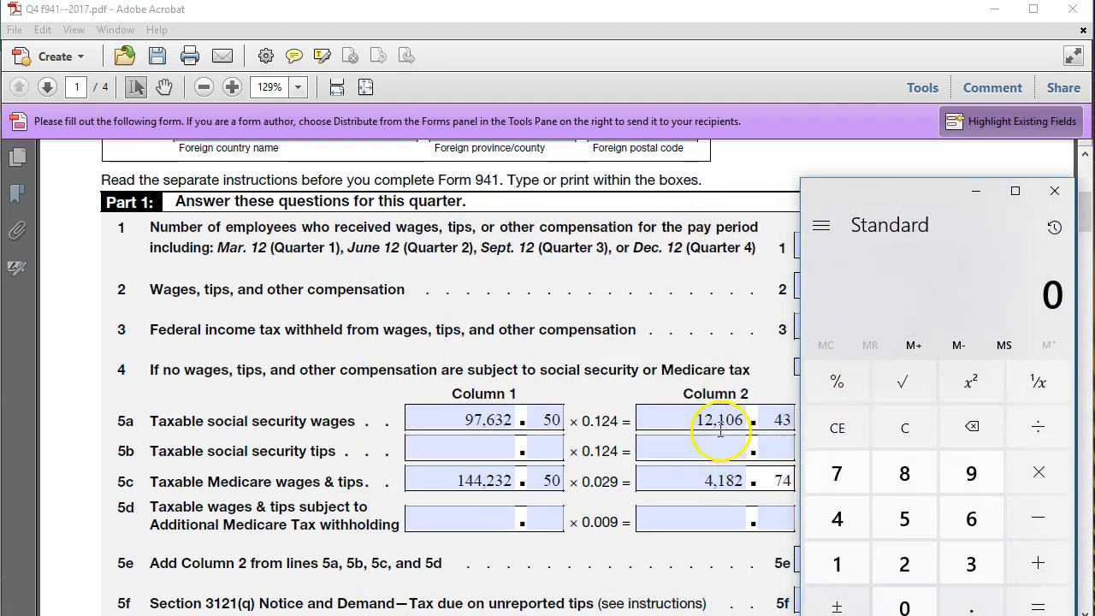
pyautogui.write('12,106.43')
pyautogui.press('+')
pyautogui.write('4183')
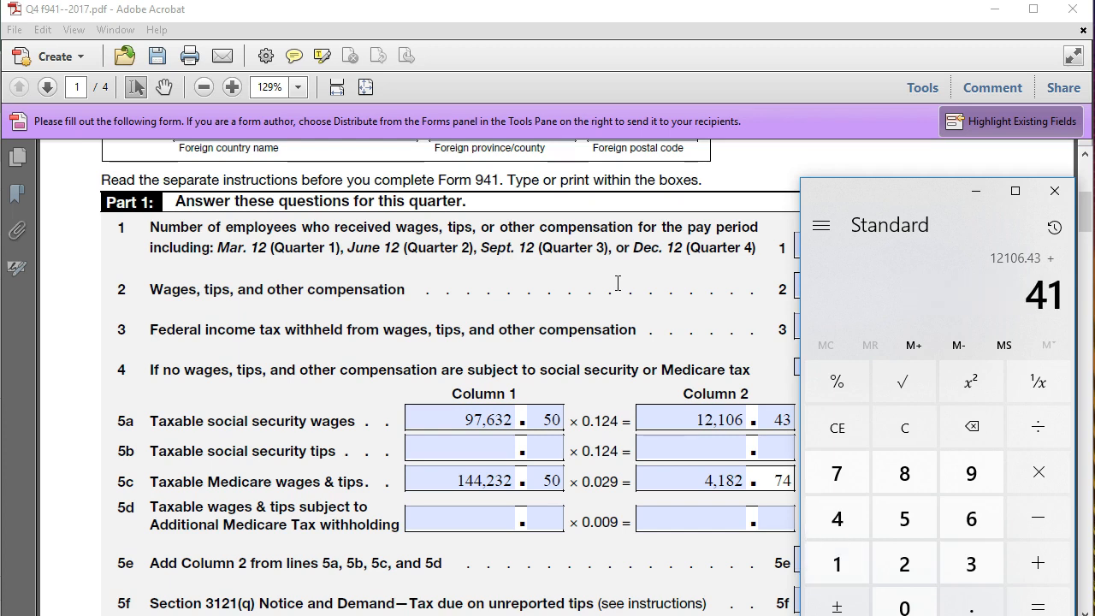
pyautogui.press('BackSpace')
pyautogui.write('2.74')
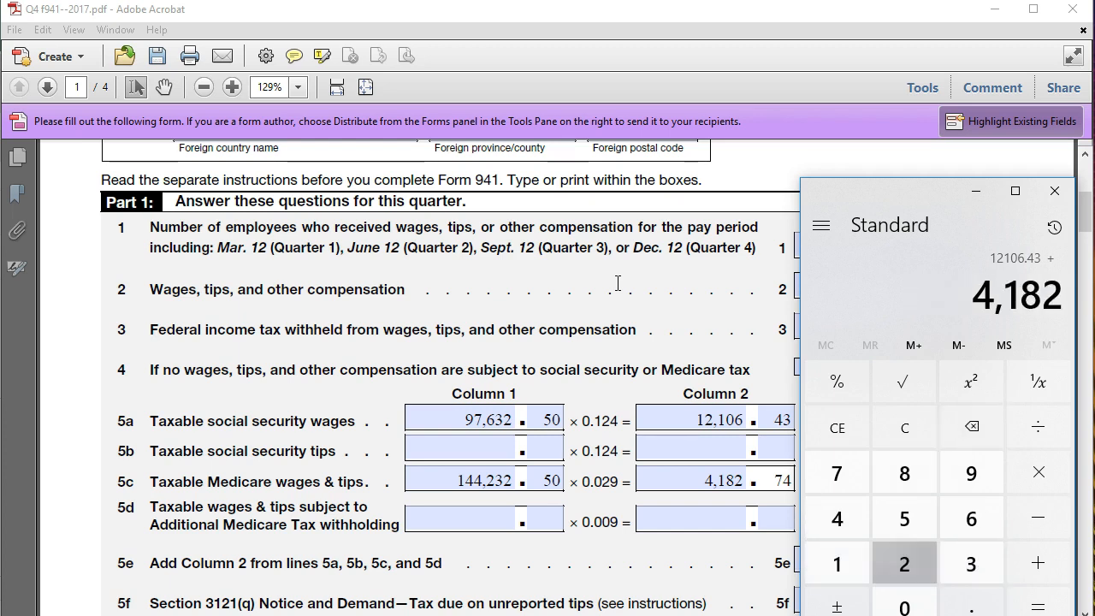
pyautogui.press('Return')
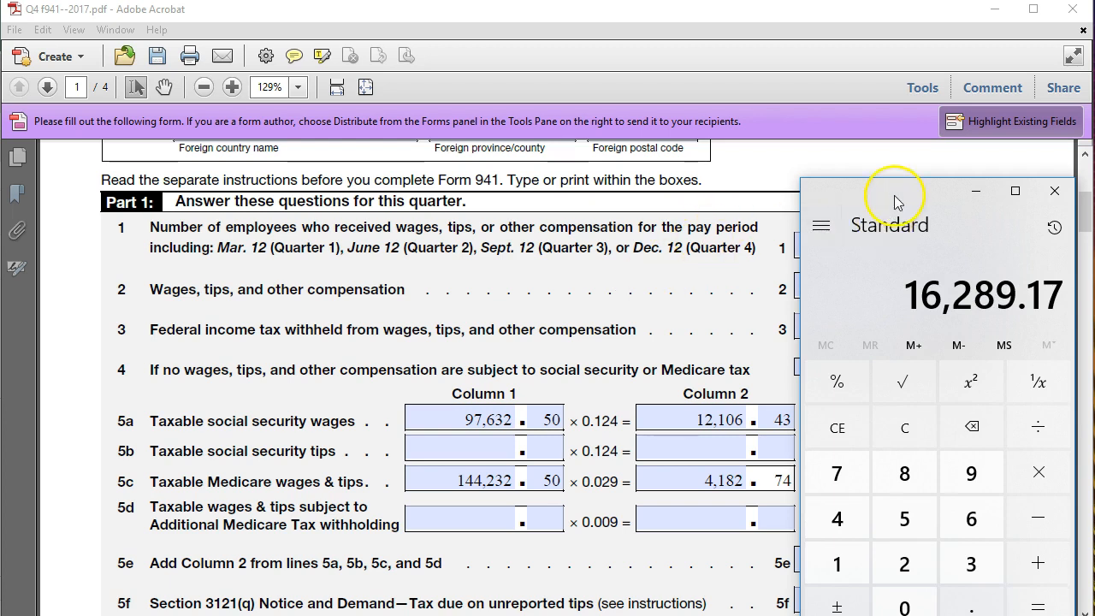
# - Return to the Form 941 and enter 16,289.17 as the line 5e total of Column 2
pyautogui.click(1055, 190)
pyautogui.click(887, 551)
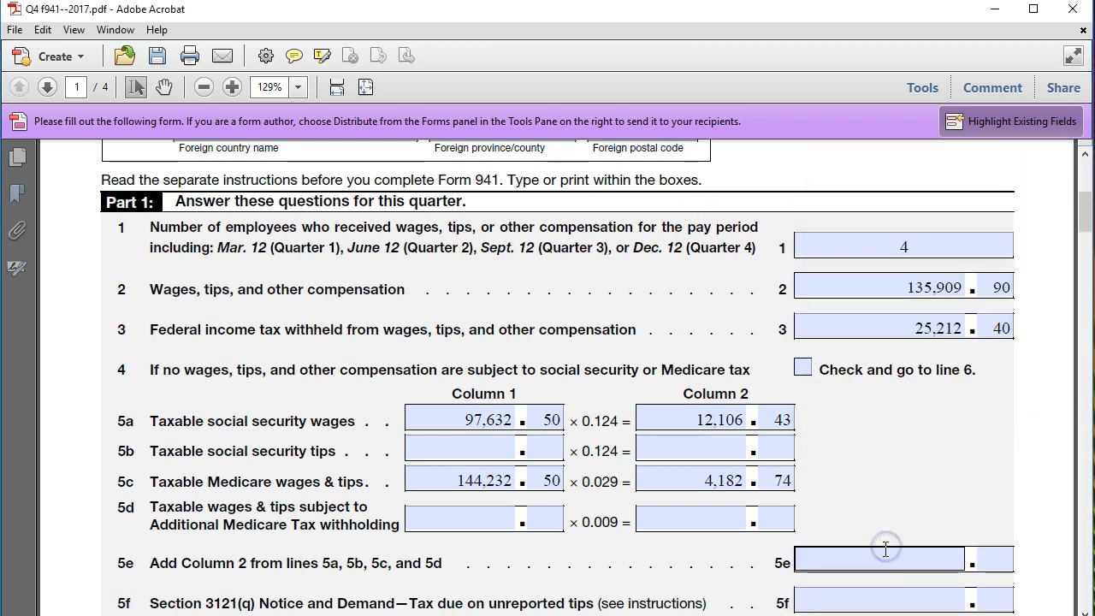
pyautogui.write('16')
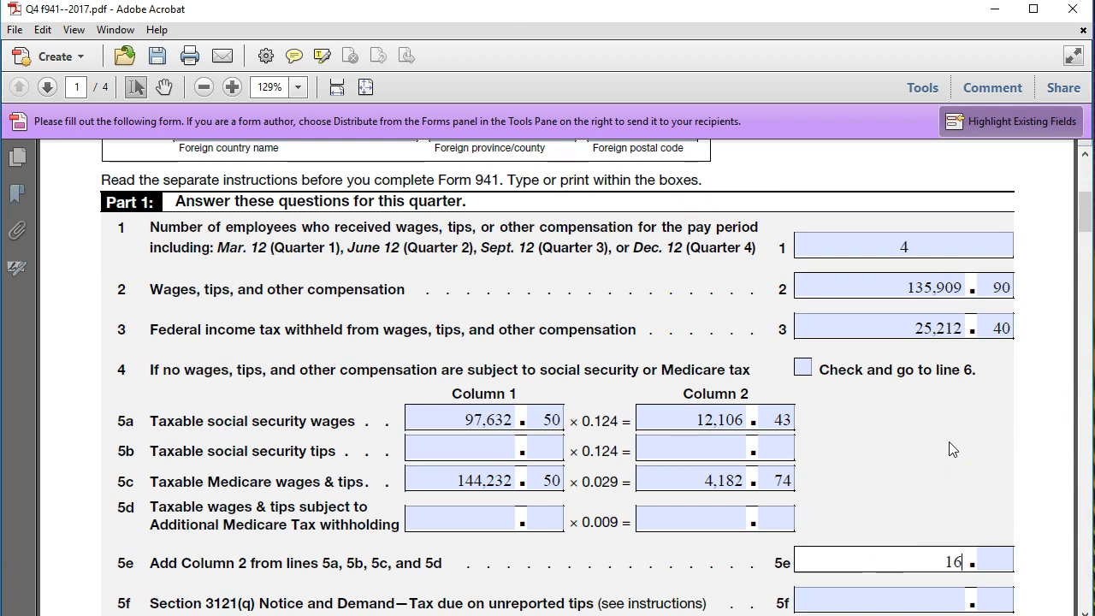
pyautogui.write(',289')
pyautogui.press('Tab')
pyautogui.write('17')
pyautogui.click(952, 449)
# - Leave line 5f blank and add the line 3 amount 25,212.40 and the line 5e amount 16,289.17 in the Calculator
pyautogui.scroll(-1, 952, 449)
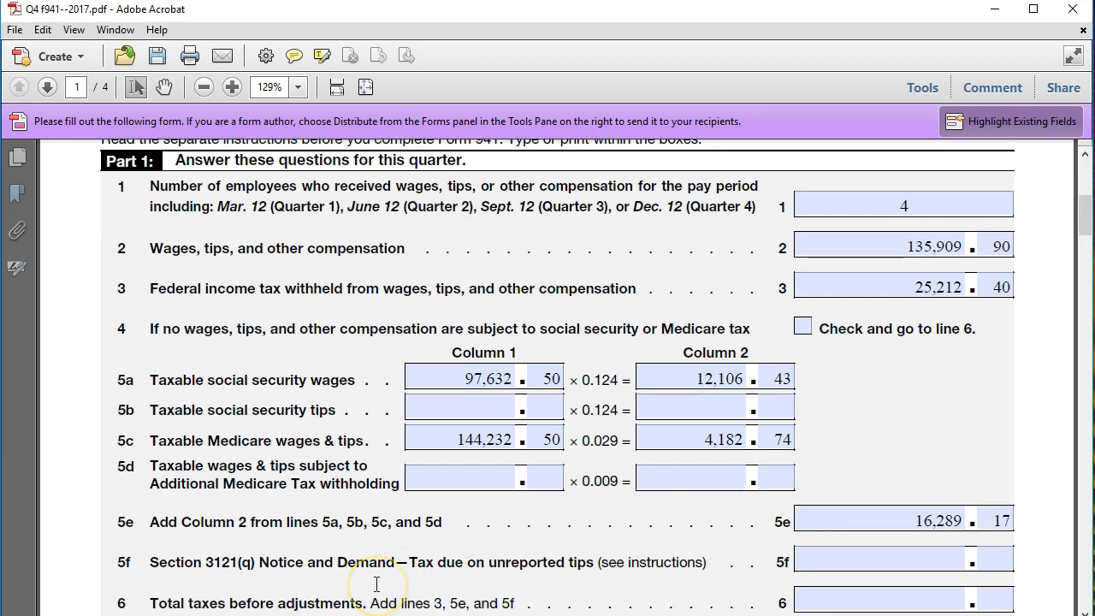
pyautogui.scroll(-1, 377, 585)
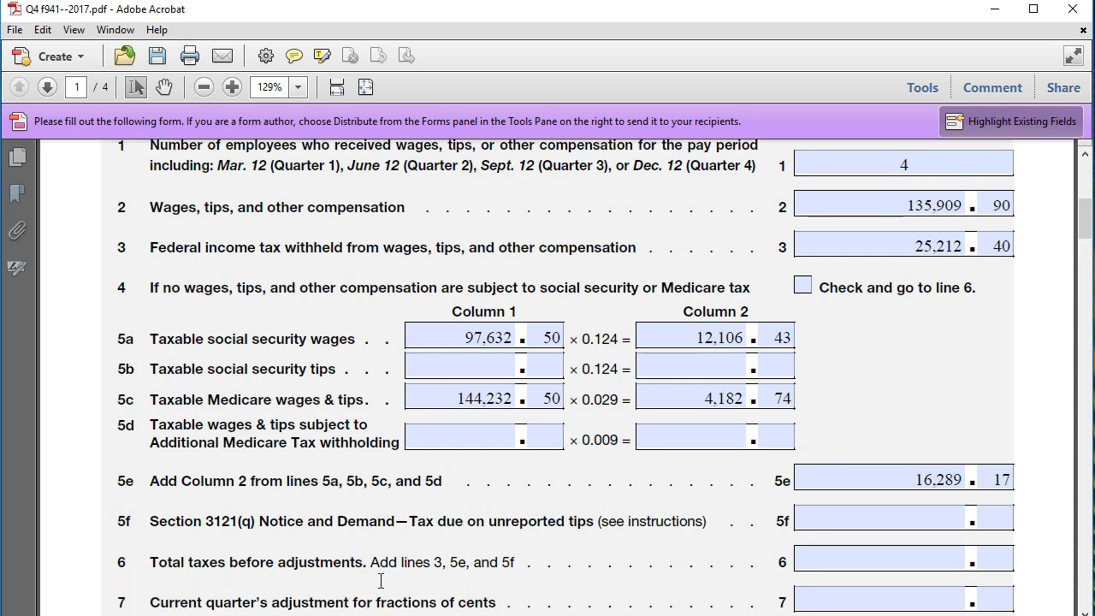
pyautogui.click(874, 517)
pyautogui.click(877, 560)
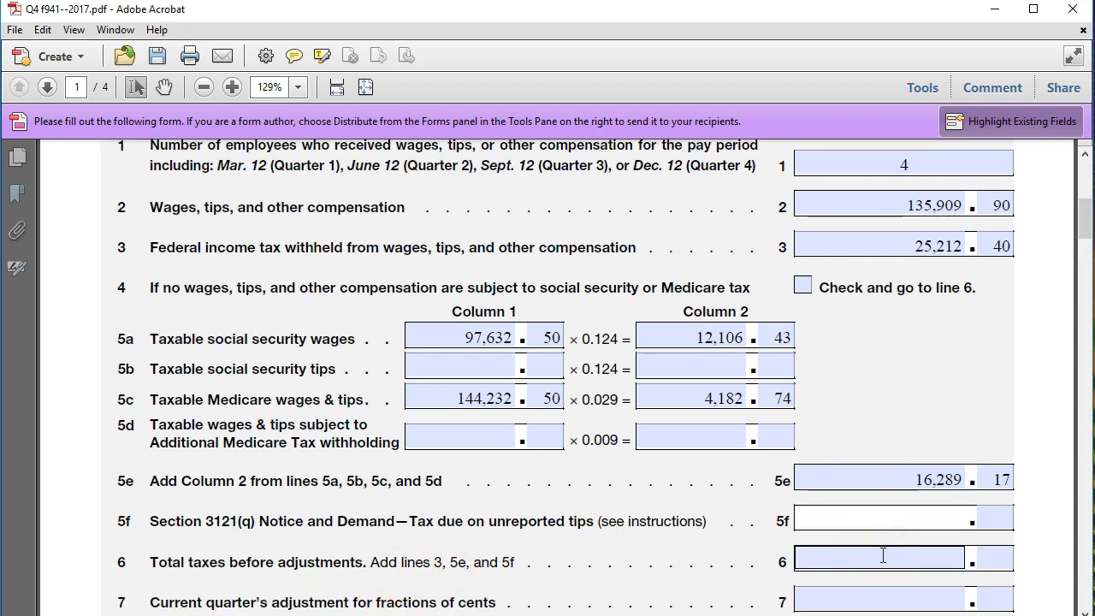
pyautogui.click(883, 555)
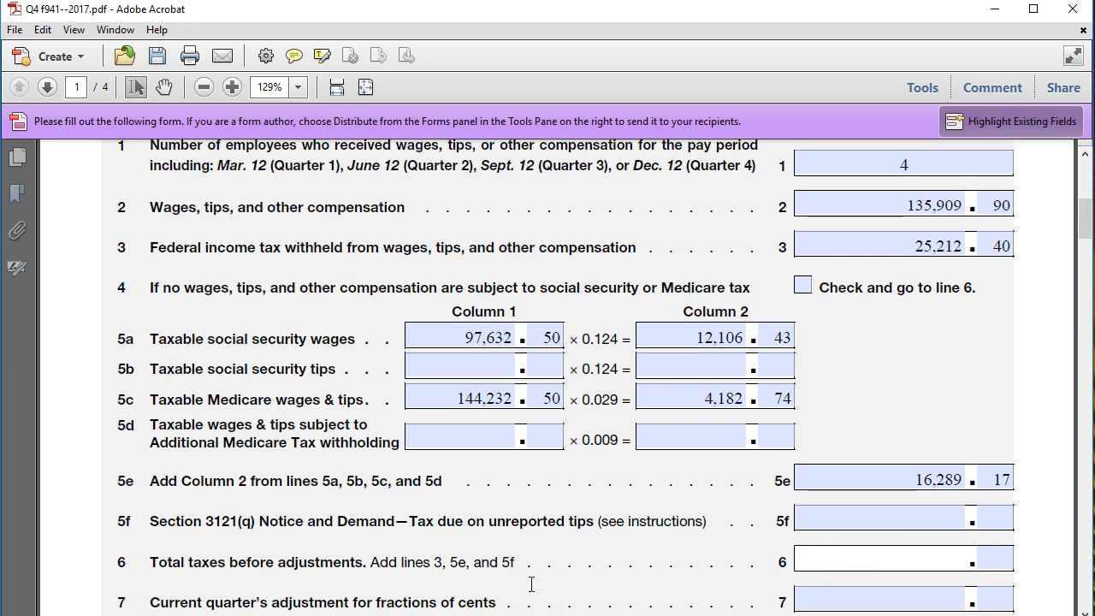
pyautogui.hotkey('alt', 'Tab')
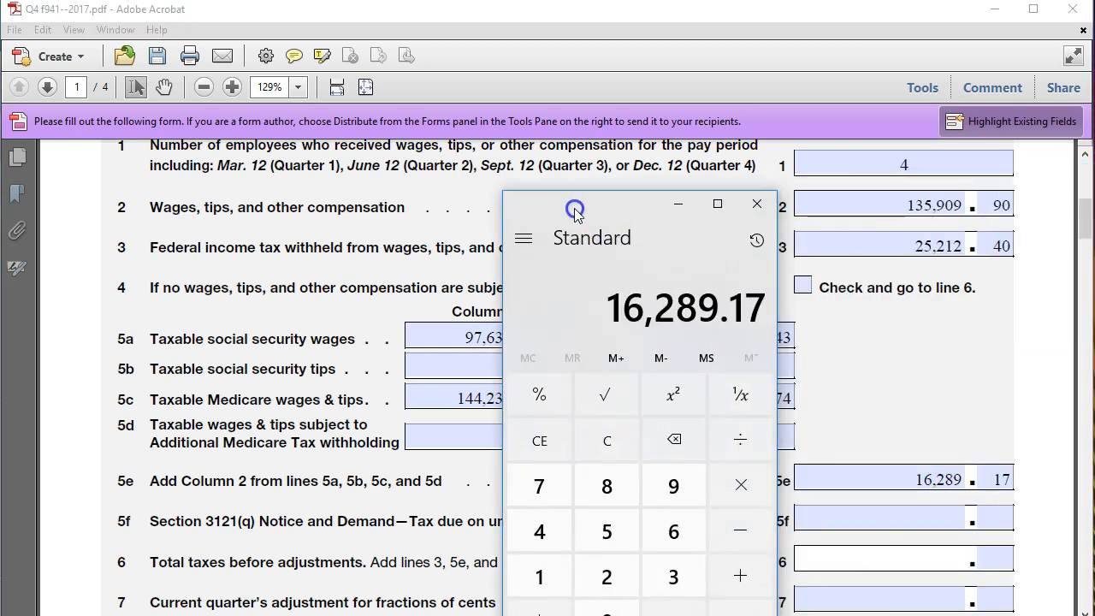
pyautogui.click(880, 479)
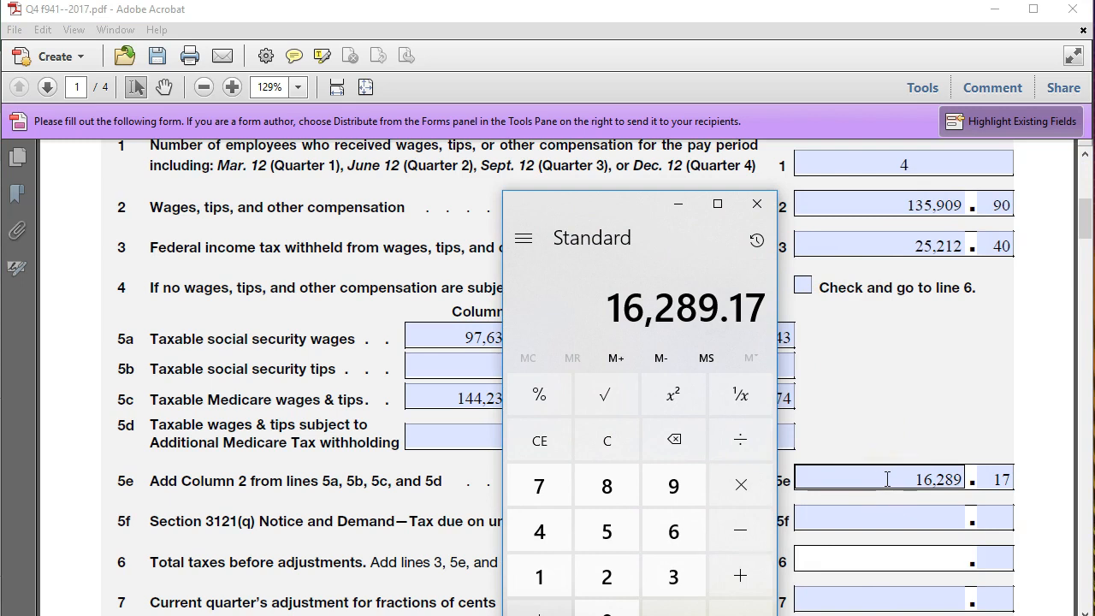
pyautogui.click(606, 440)
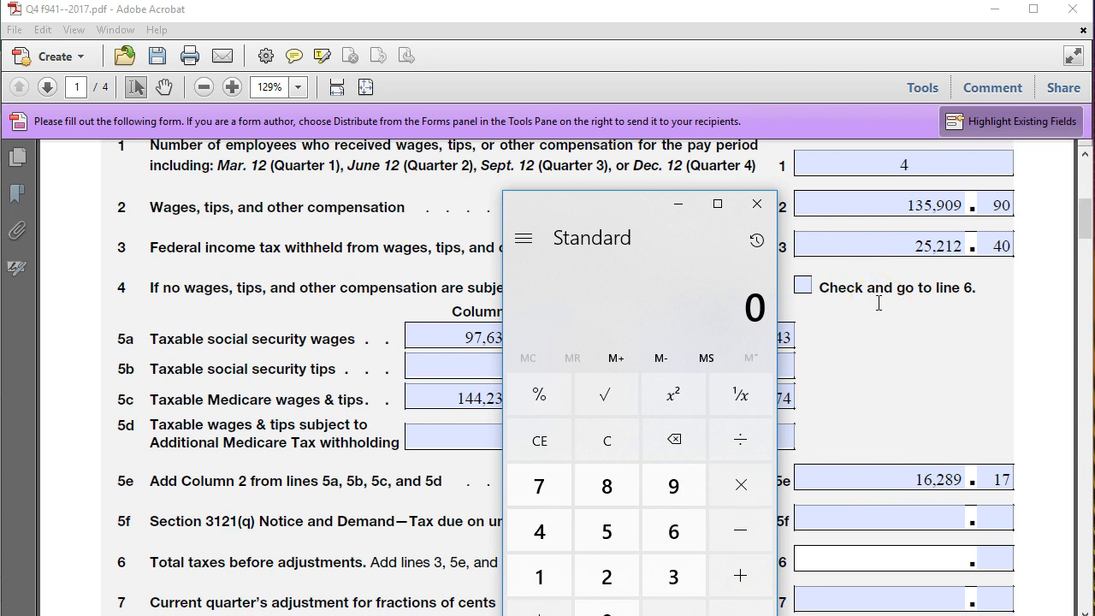
pyautogui.write('25212.4')
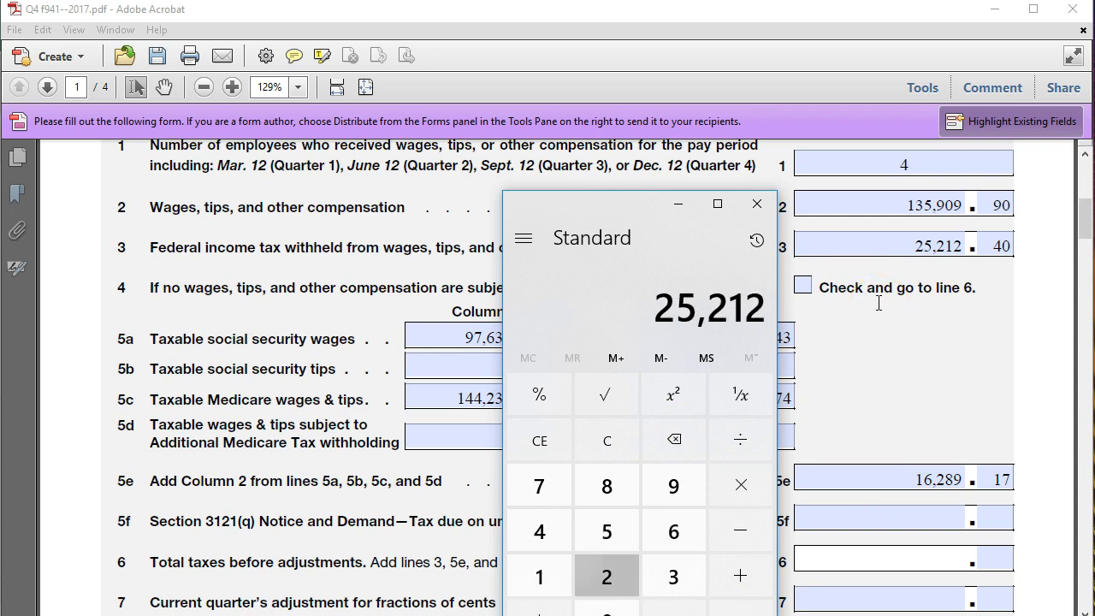
pyautogui.press('+')
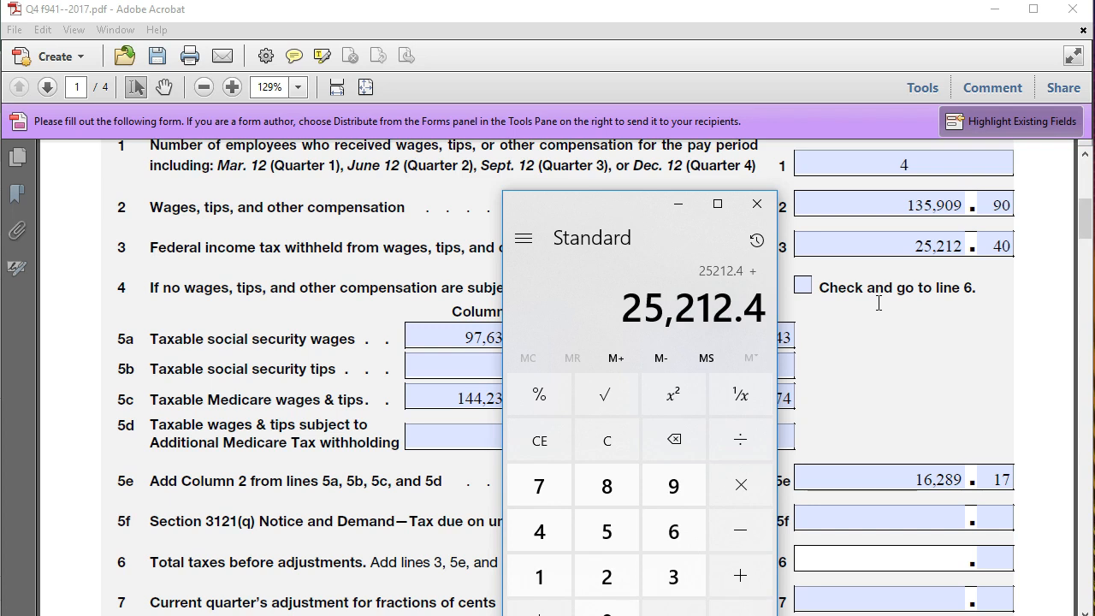
pyautogui.write('16289.17')
pyautogui.press('Return')
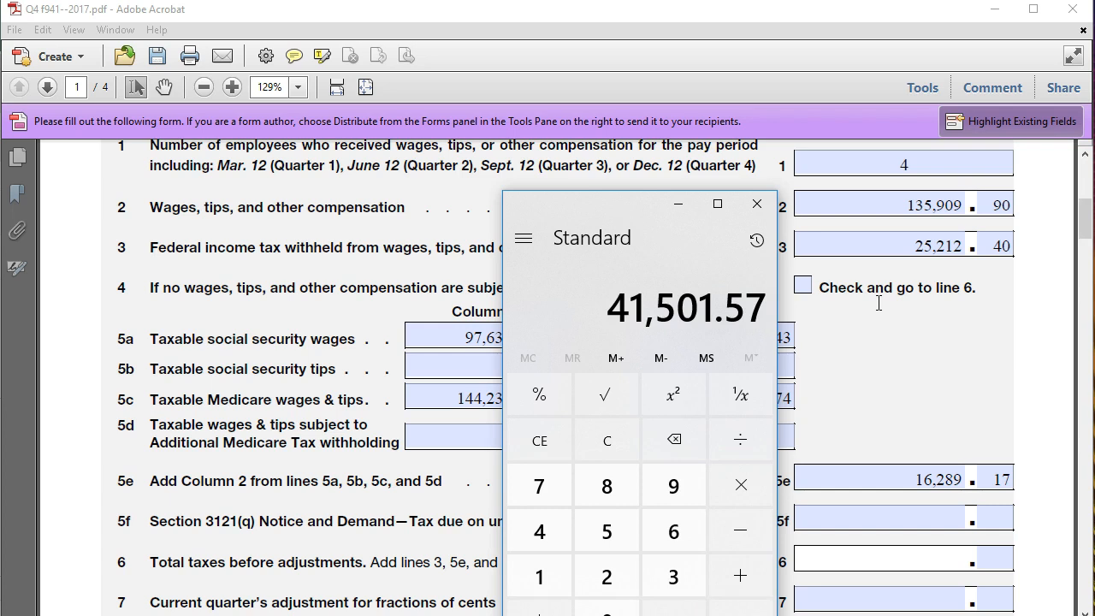
# - Clear the Calculator off the Form 941 and enter 41,501.57 as the line 6 total taxes before adjustments
pyautogui.moveTo(625, 225); pyautogui.dragTo(916, 214)
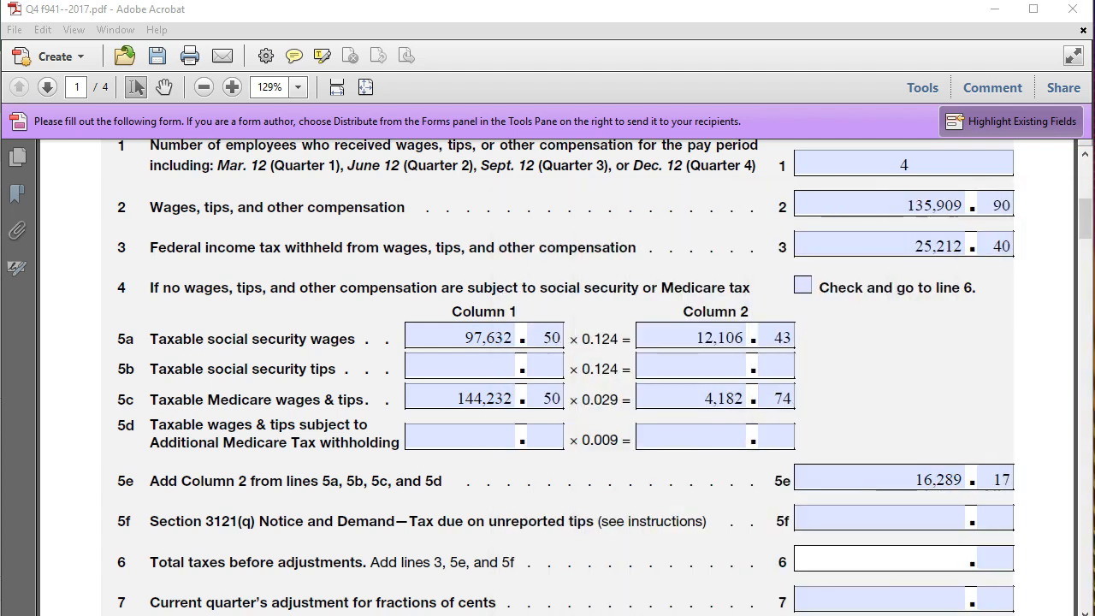
pyautogui.click(945, 558)
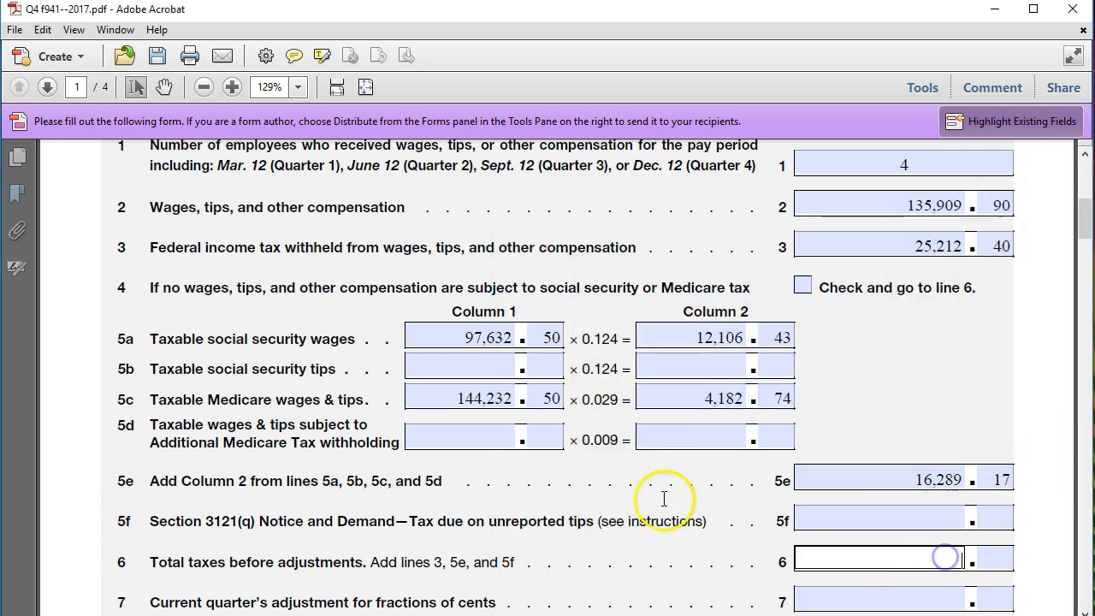
pyautogui.write('41,')
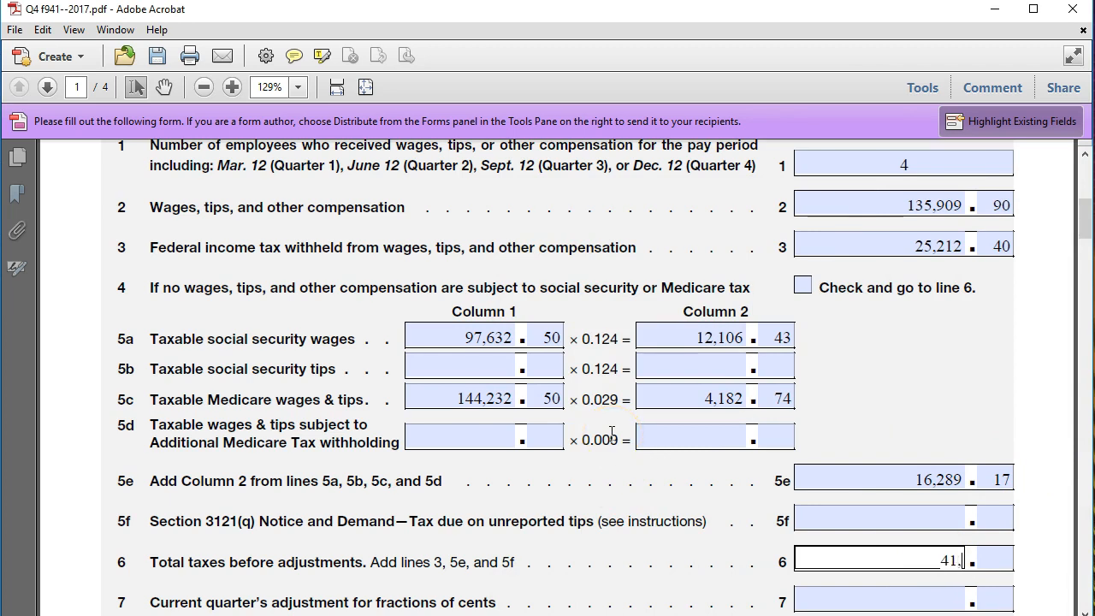
pyautogui.write('501')
pyautogui.press('Tab')
pyautogui.write('57')
# - Leave lines 7 through 9 blank and enter 41,501.57 as the line 10 total taxes after adjustments
pyautogui.scroll(-2, 926, 390)
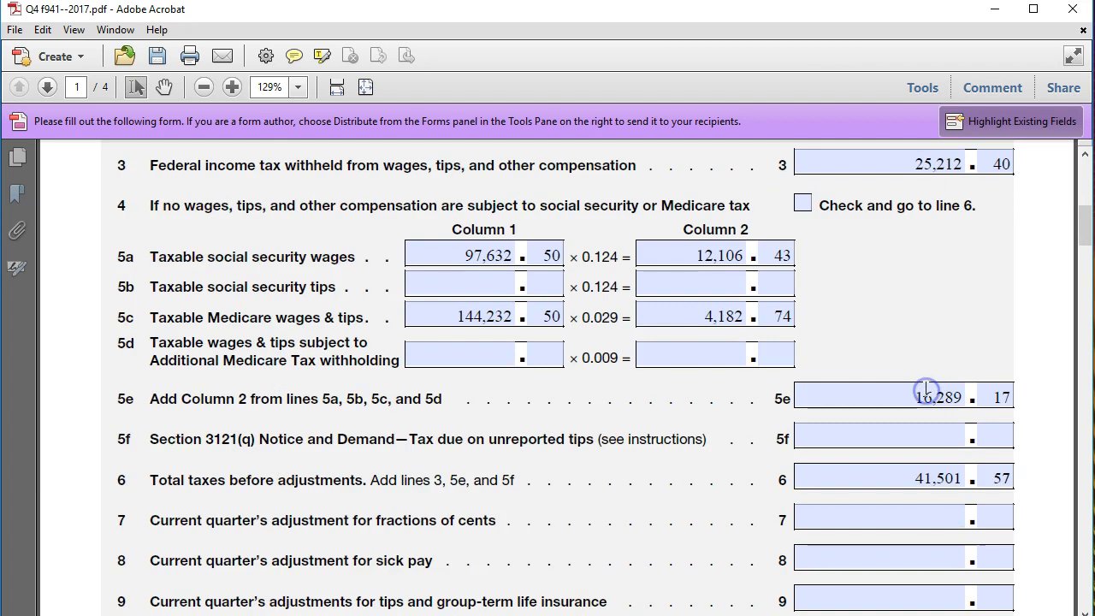
pyautogui.scroll(-2, 926, 389)
pyautogui.click(892, 434)
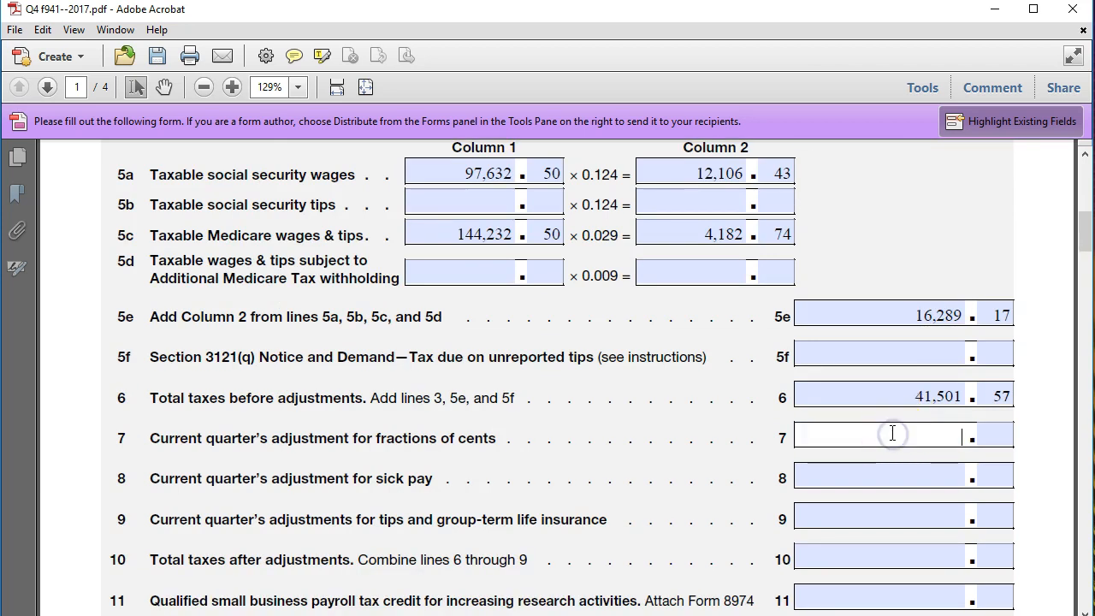
pyautogui.scroll(-1, 892, 434)
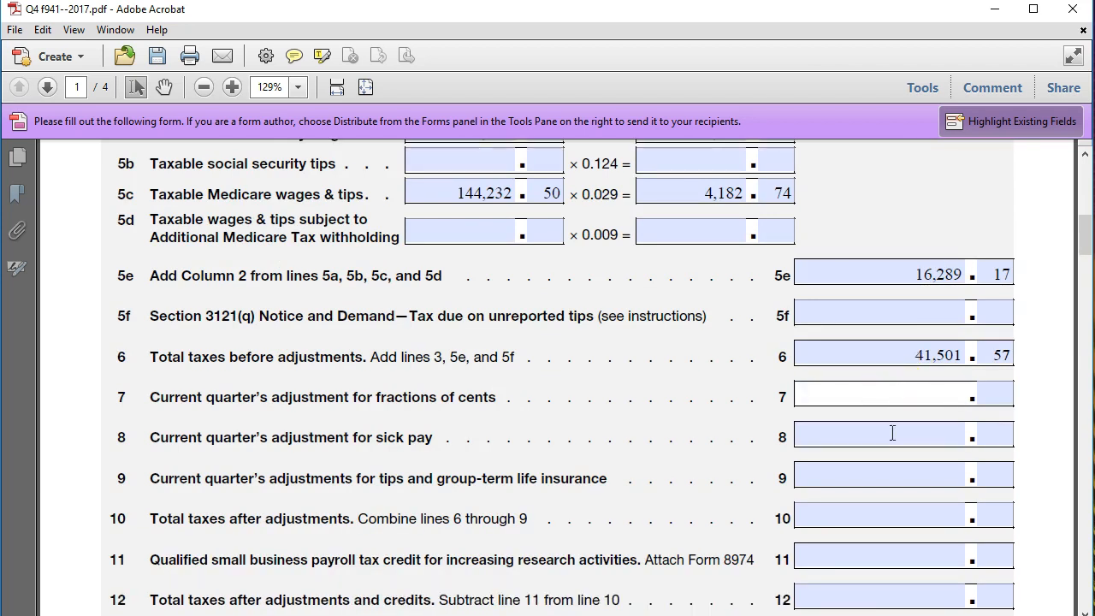
pyautogui.click(892, 434)
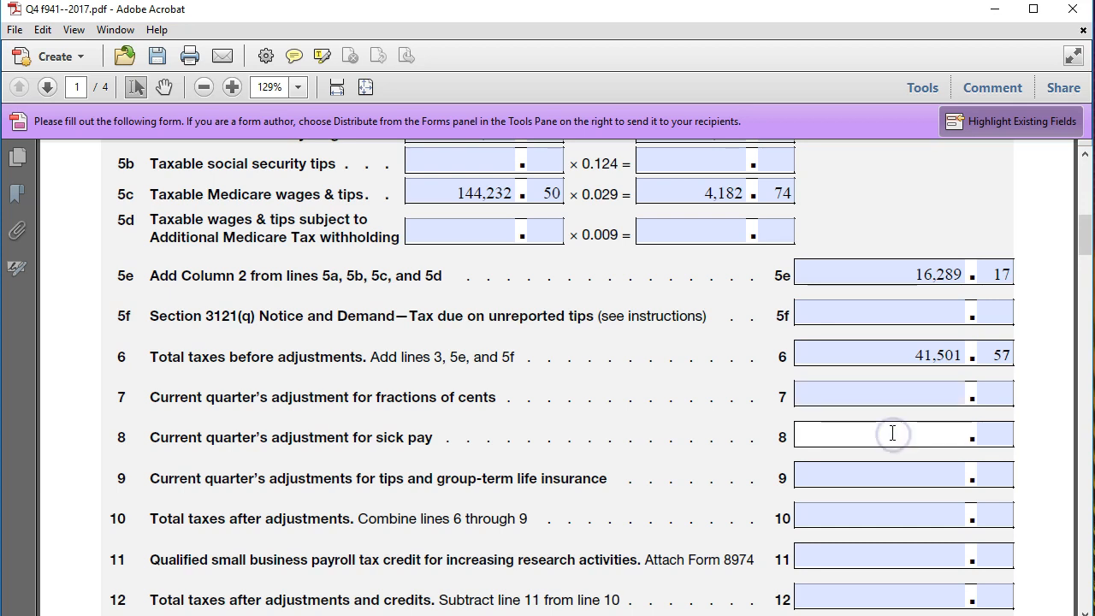
pyautogui.scroll(-1, 892, 433)
pyautogui.click(892, 434)
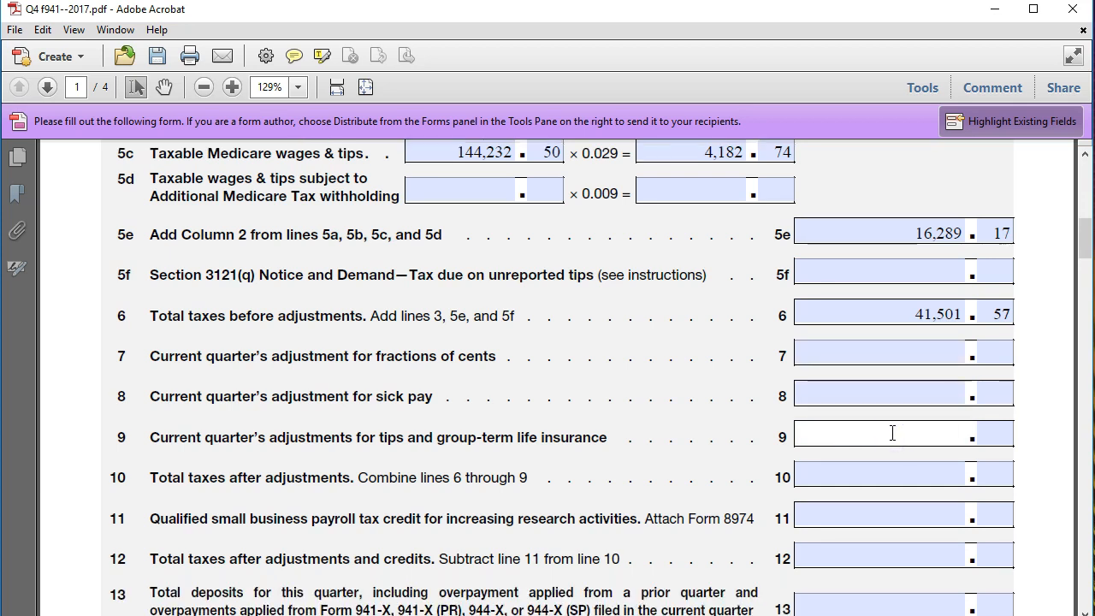
pyautogui.scroll(-1, 892, 434)
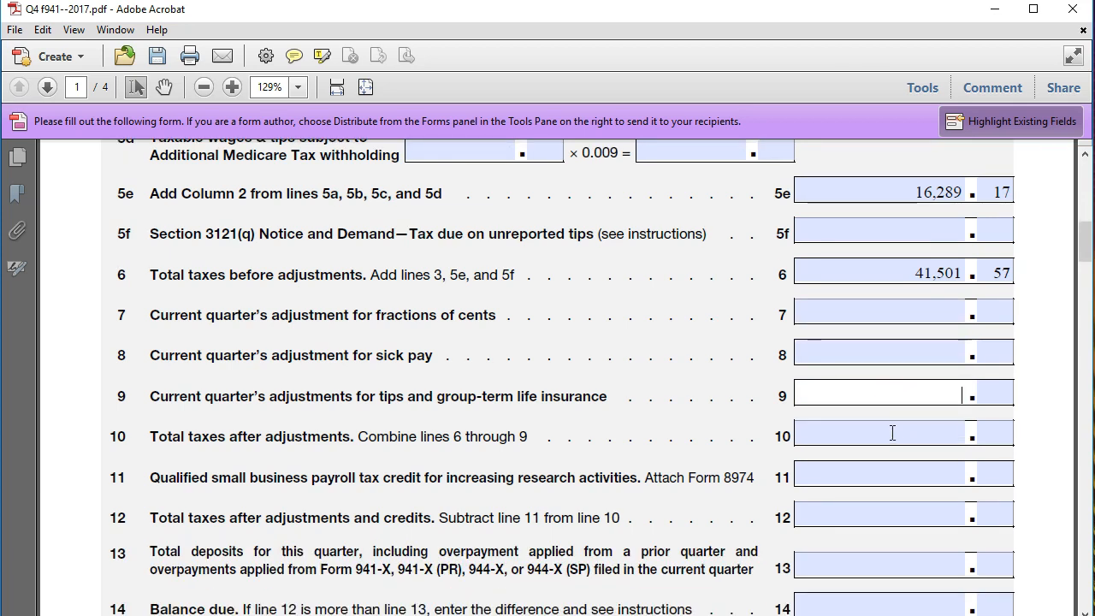
pyautogui.click(892, 434)
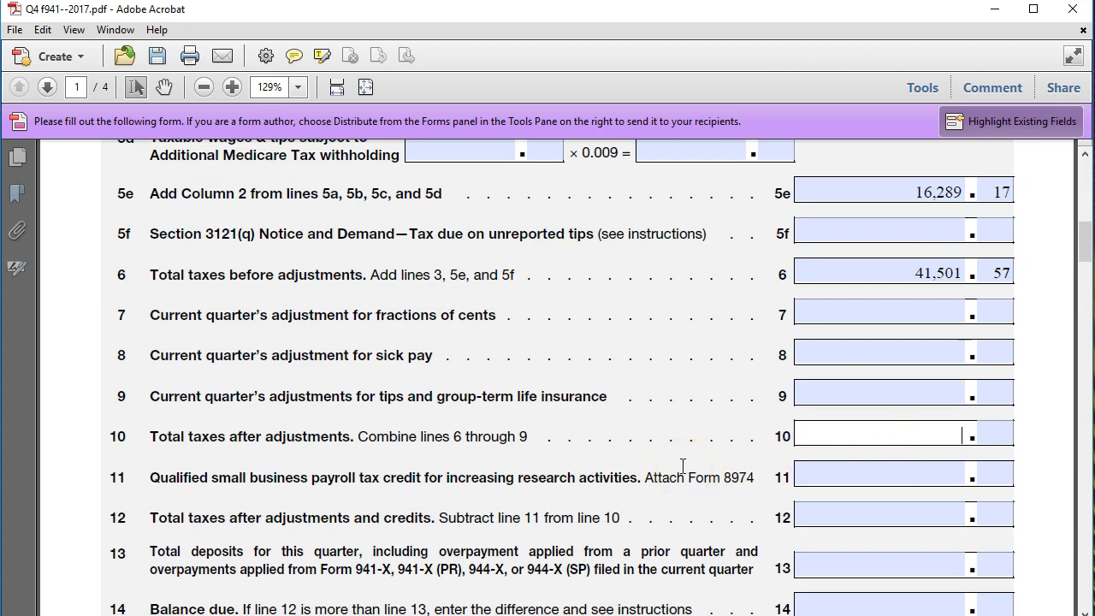
pyautogui.write('41,501')
pyautogui.press('Tab')
pyautogui.write('57')
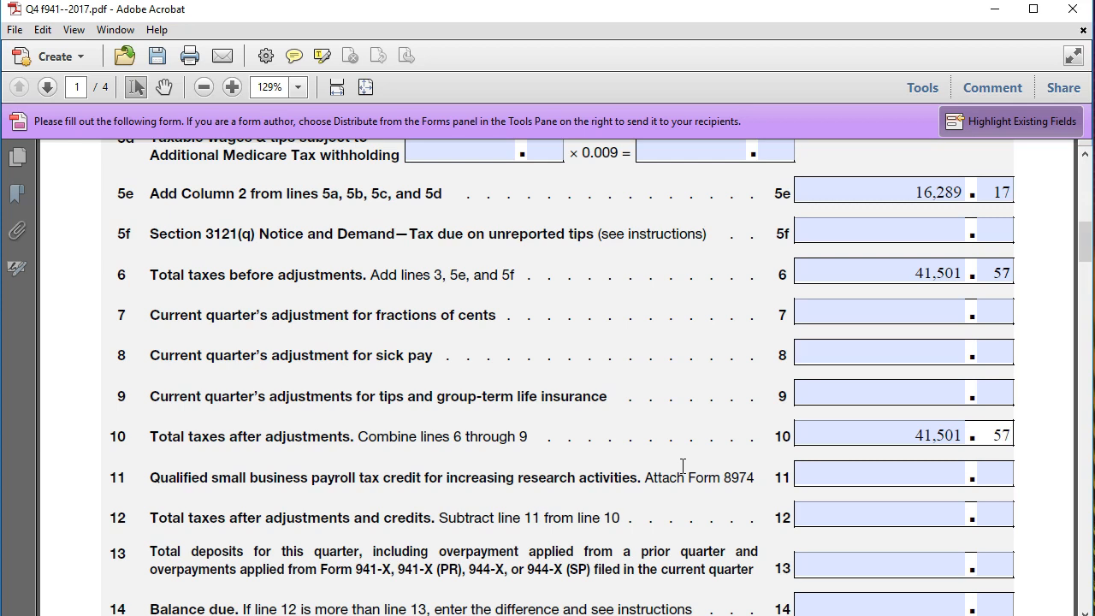
# - Leave line 11 blank and enter 41,501.57 as the line 12 total taxes after adjustments and credits
pyautogui.press('Tab')
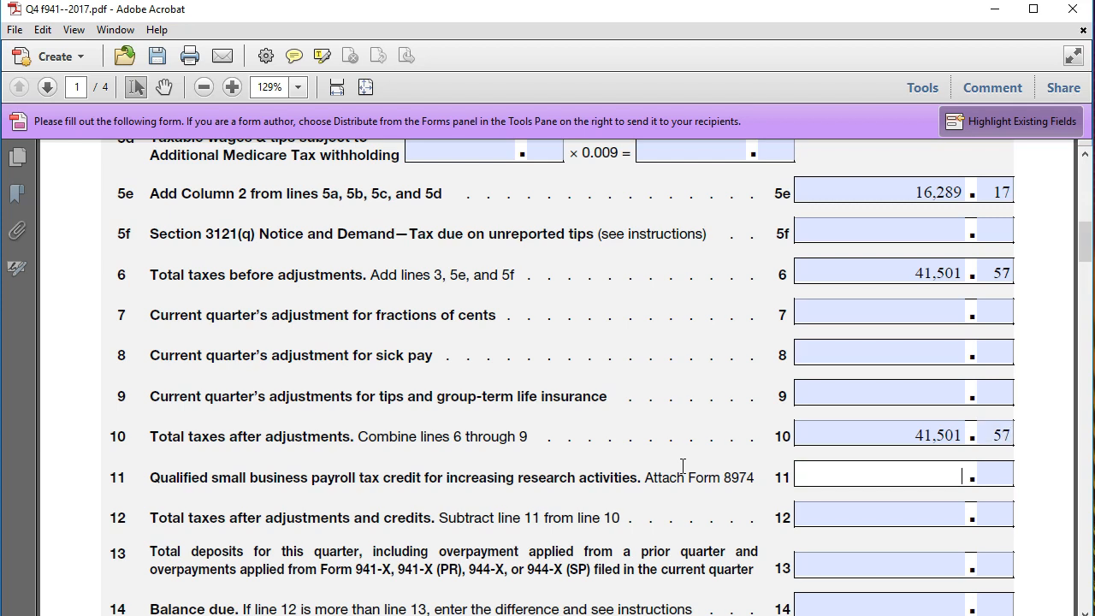
pyautogui.press('Tab')
pyautogui.press('Tab')
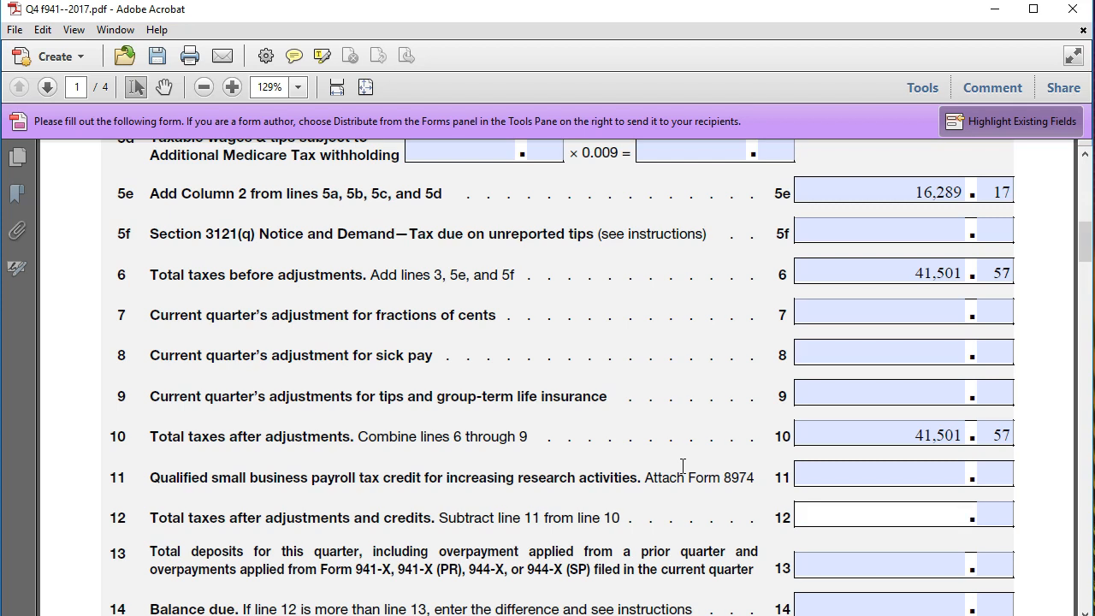
pyautogui.write('51,501')
pyautogui.press('Tab')
pyautogui.write('57')
pyautogui.press('Tab')
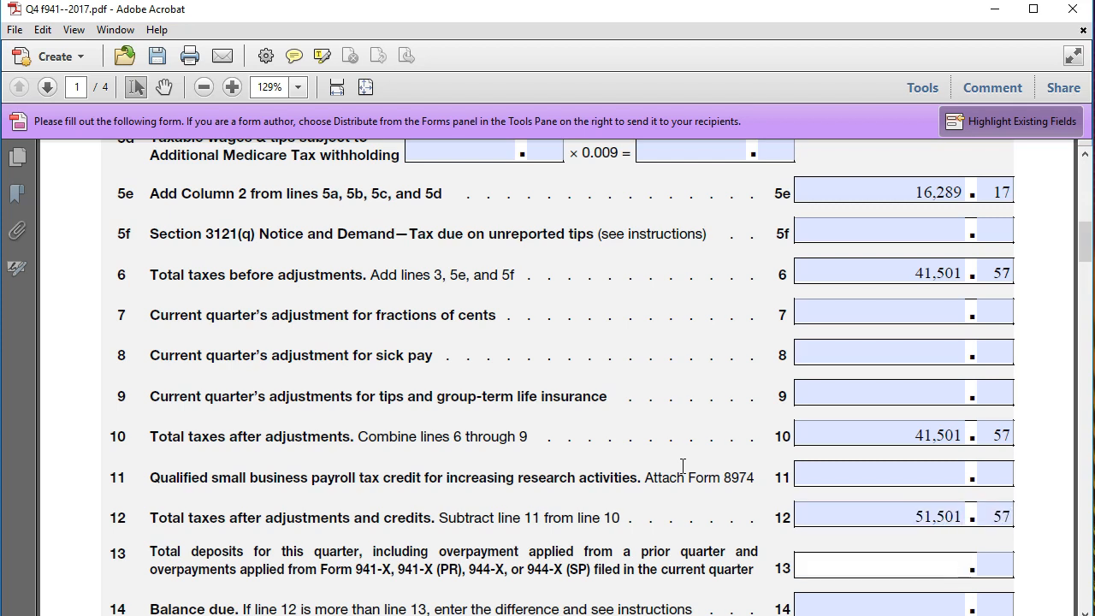
pyautogui.click(920, 513)
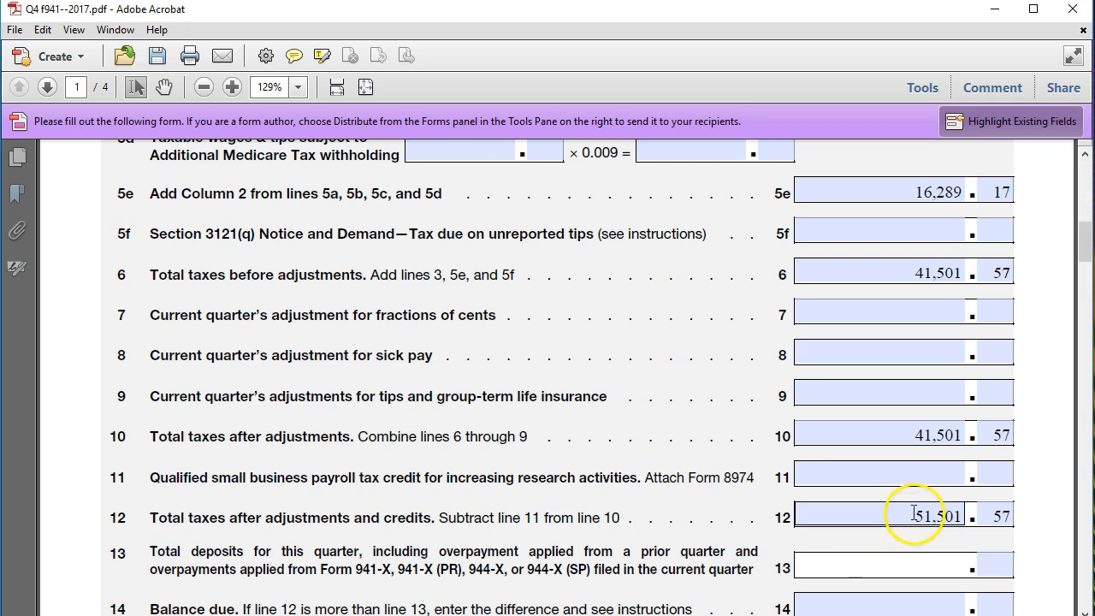
pyautogui.press('BackSpace')
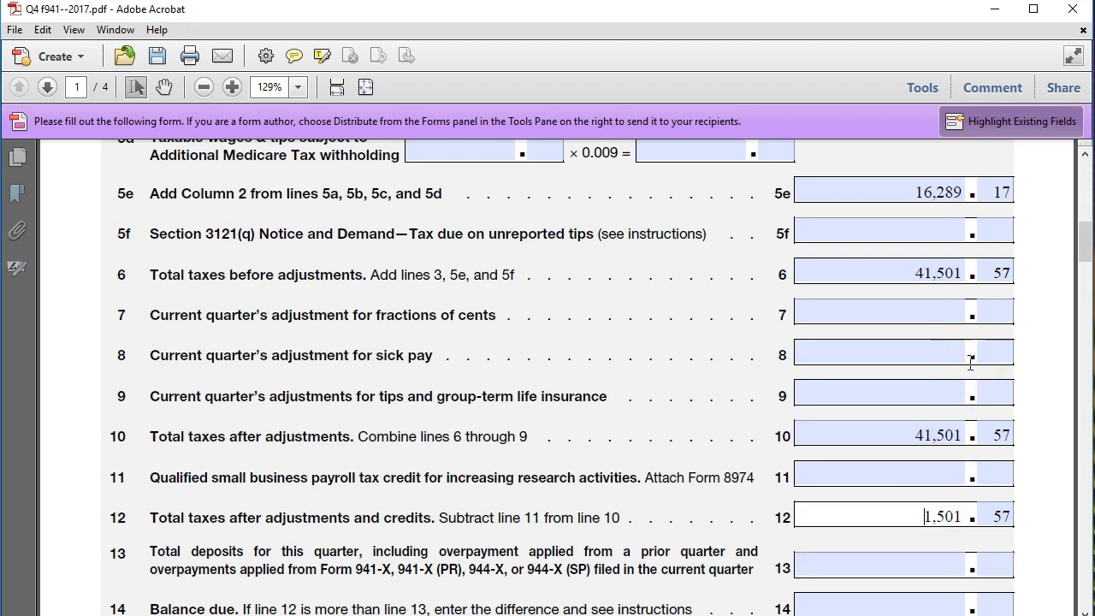
pyautogui.press('Tab')
pyautogui.press('Tab')
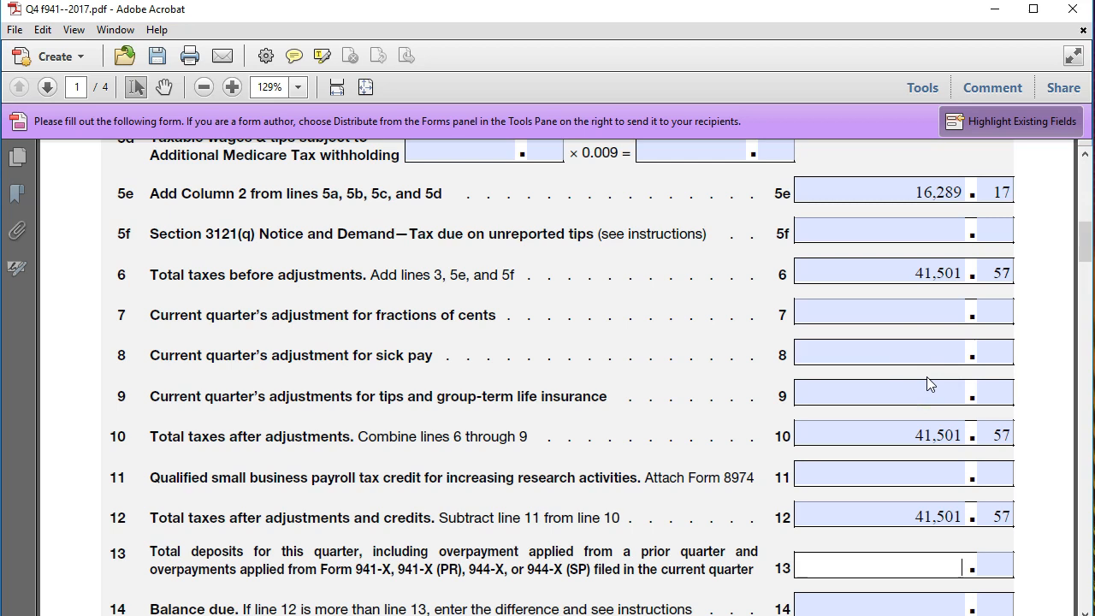
pyautogui.scroll(-1, 930, 384)
pyautogui.click(965, 466)
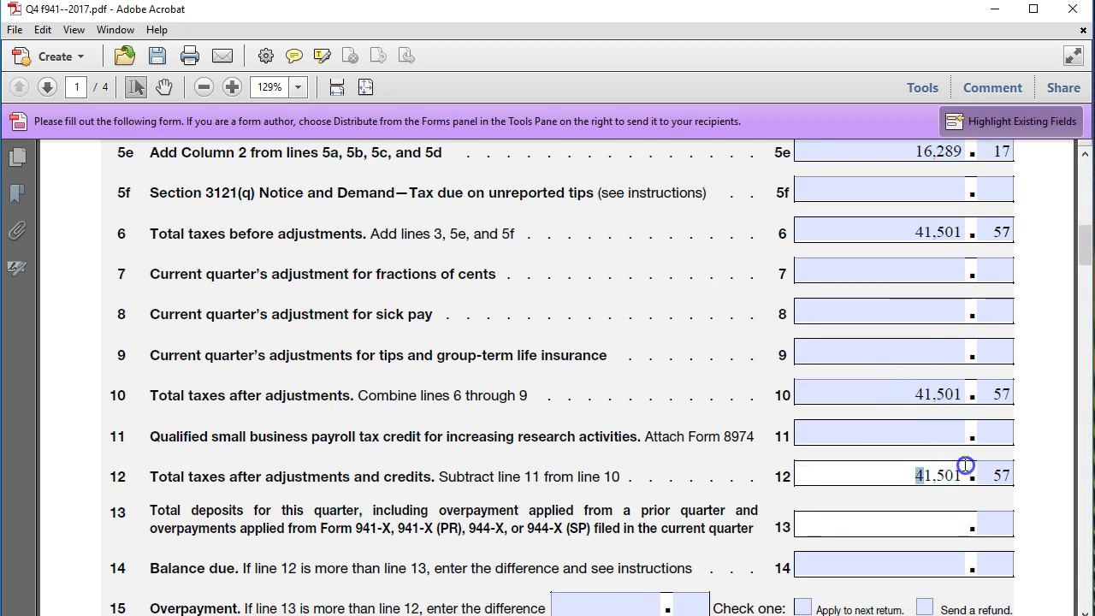
pyautogui.click(935, 483)
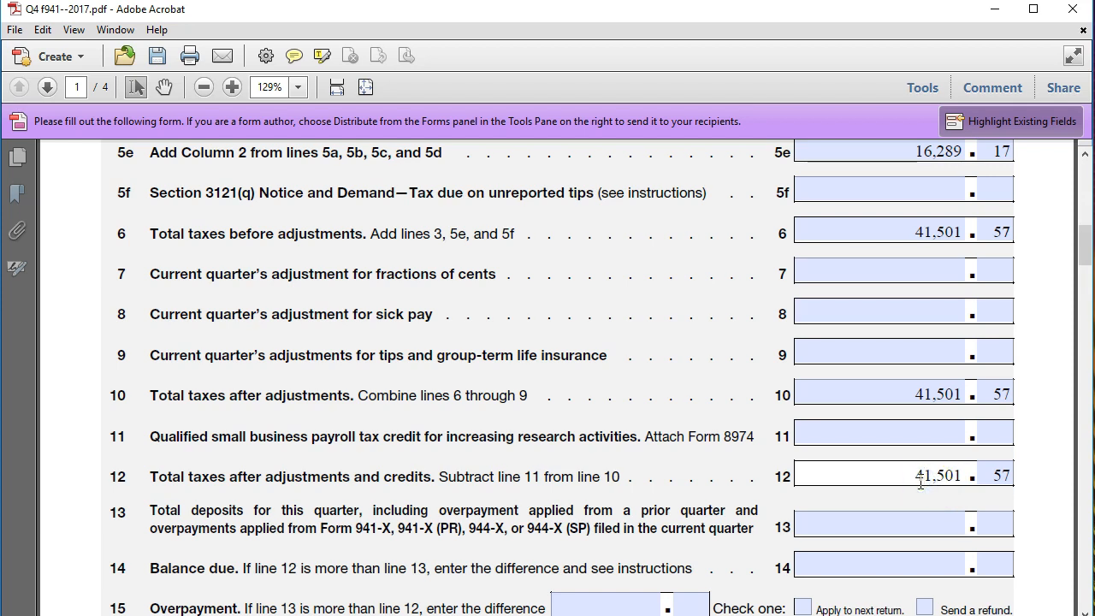
pyautogui.scroll(-1, 920, 484)
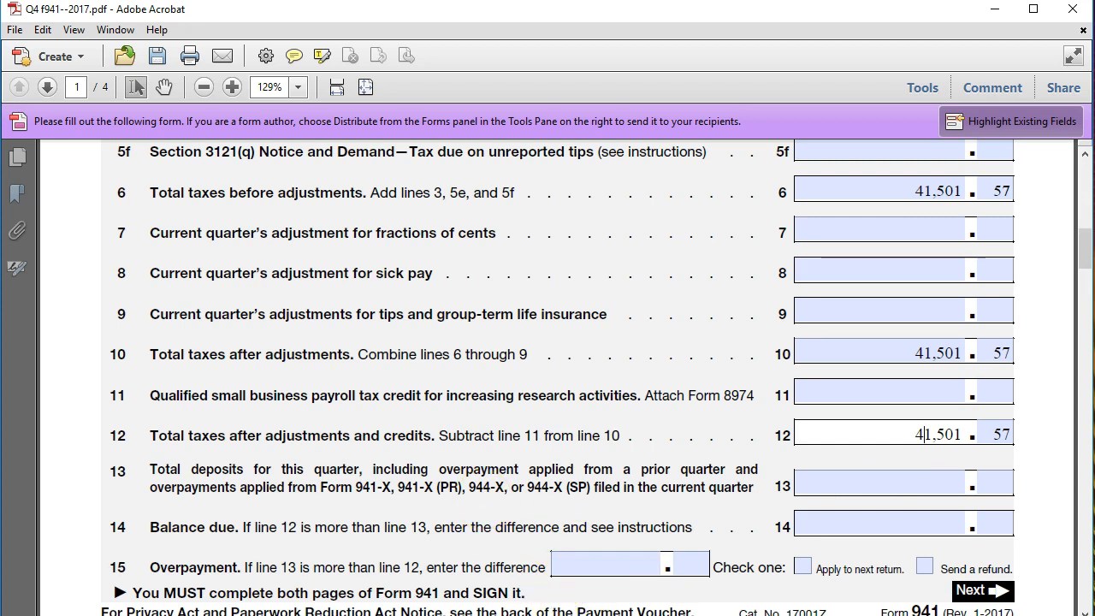
# - Switch to the Excel payroll workbook and examine the Cash-Checking ledger account on the GL TB Journal Pract sheet
pyautogui.hotkey('alt', 'Tab')
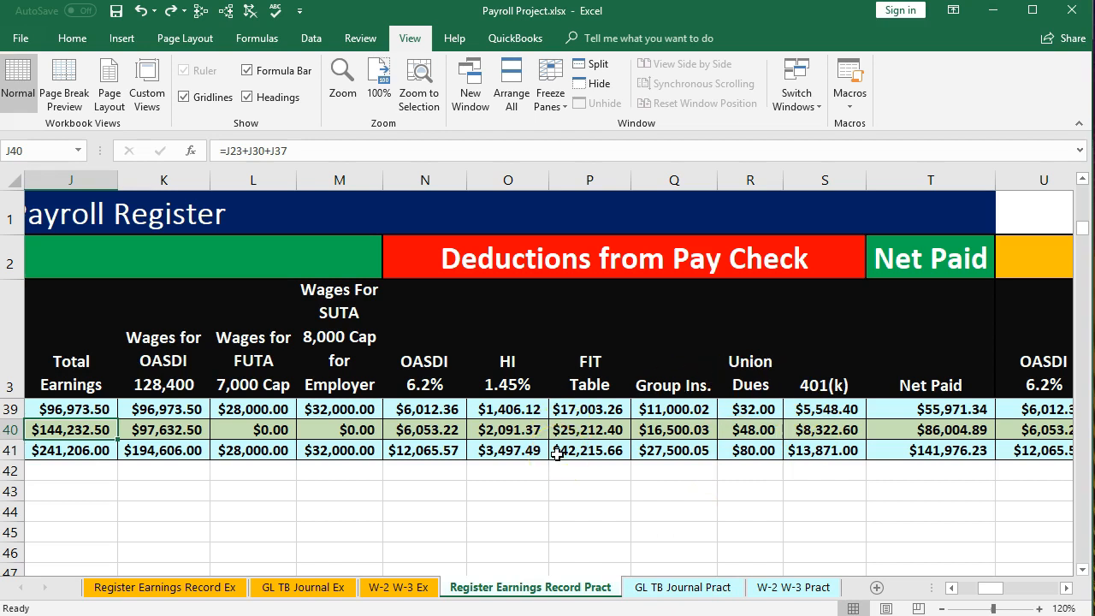
pyautogui.click(570, 476)
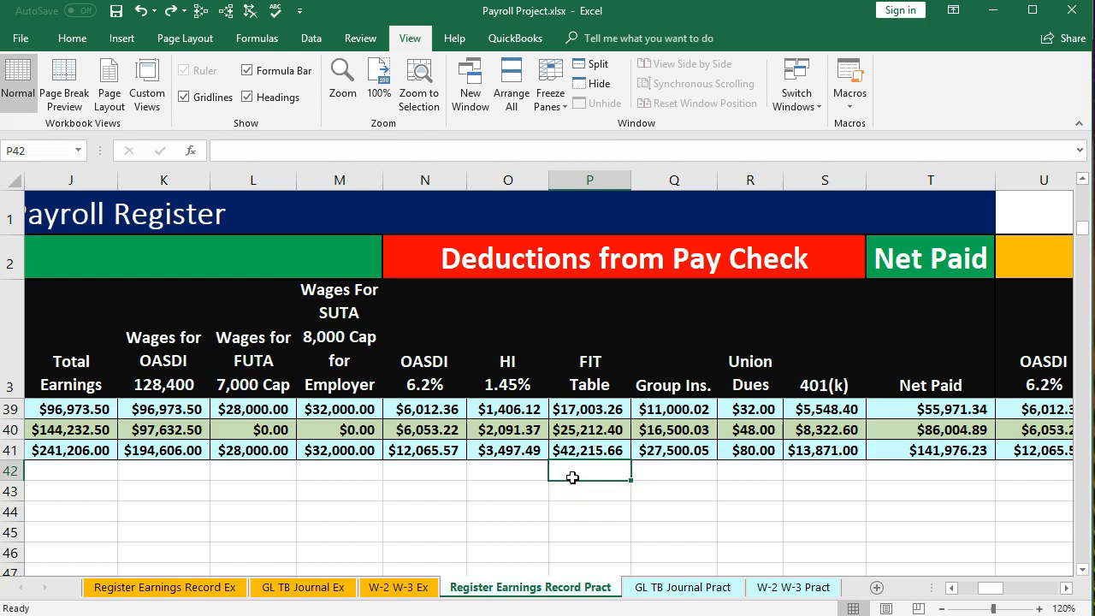
pyautogui.click(681, 587)
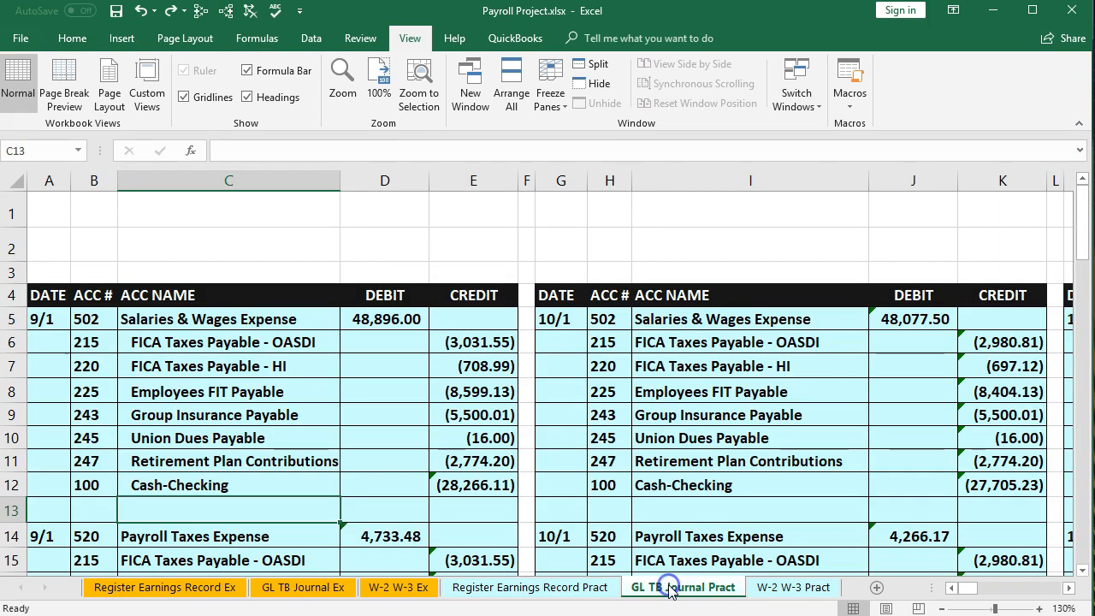
pyautogui.click(712, 463)
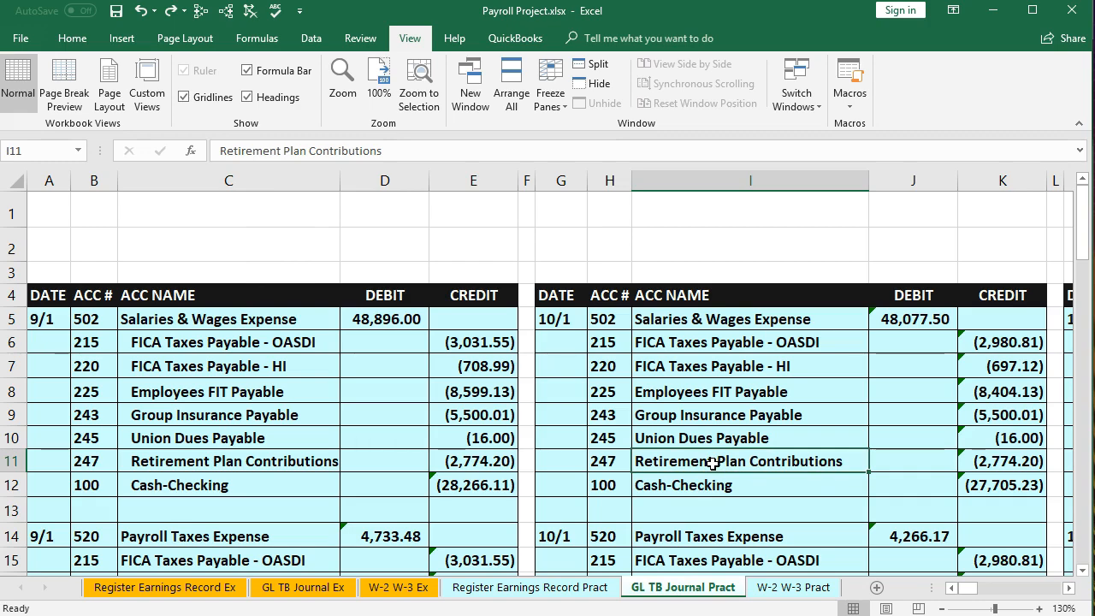
pyautogui.press('Right')
pyautogui.press('Right')
pyautogui.press('Right')
pyautogui.press('Right')
pyautogui.press('Right')
pyautogui.press('Right')
pyautogui.press('Right')
pyautogui.press('Right')
pyautogui.press('Right')
pyautogui.press('Right')
pyautogui.press('Right')
pyautogui.press('Right')
pyautogui.press('Right')
pyautogui.press('Right')
pyautogui.press('Right')
pyautogui.press('Right')
pyautogui.press('Right')
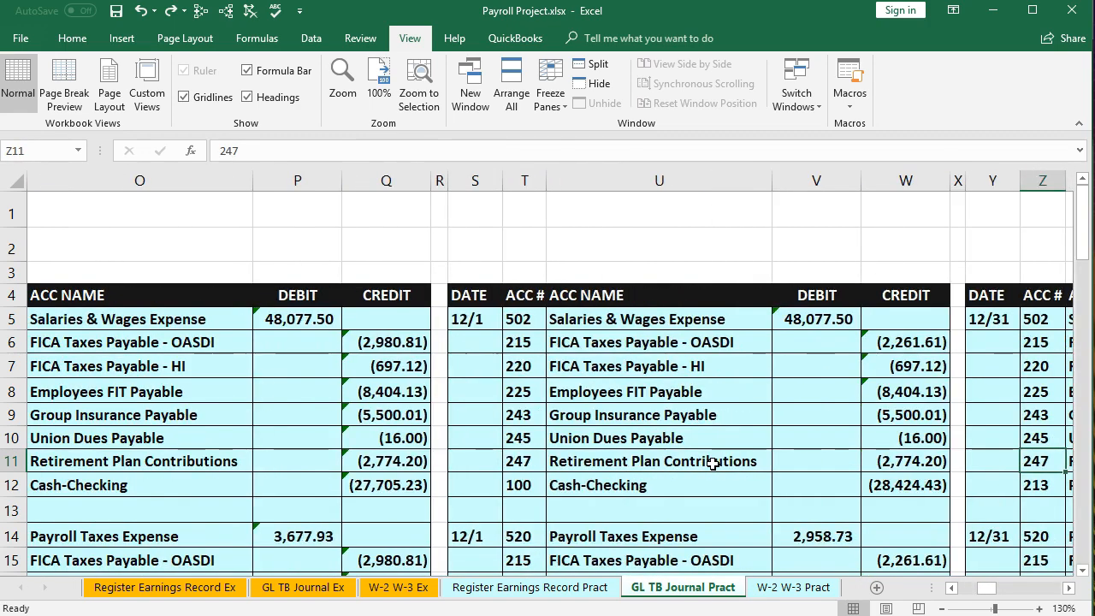
pyautogui.press('Right')
pyautogui.press('Right')
pyautogui.press('Right')
pyautogui.press('Right')
pyautogui.press('Right')
pyautogui.press('Right')
pyautogui.press('Right')
pyautogui.press('Right')
pyautogui.press('Right')
pyautogui.press('Right')
pyautogui.press('Right')
pyautogui.press('Right')
pyautogui.press('Right')
pyautogui.press('Right')
pyautogui.press('Right')
pyautogui.press('Right')
pyautogui.press('Right')
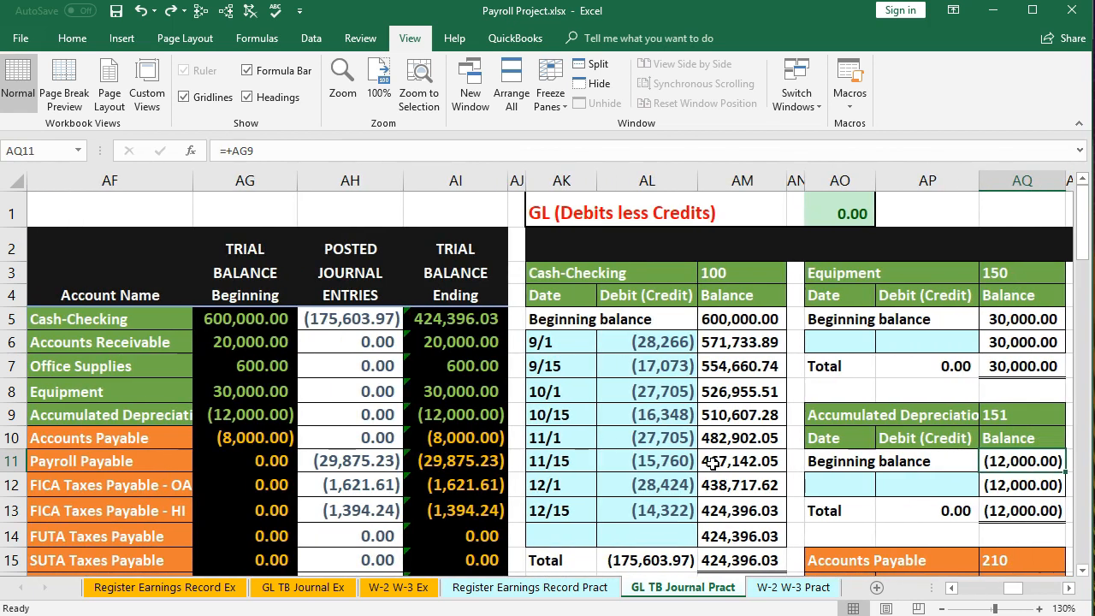
pyautogui.click(682, 450)
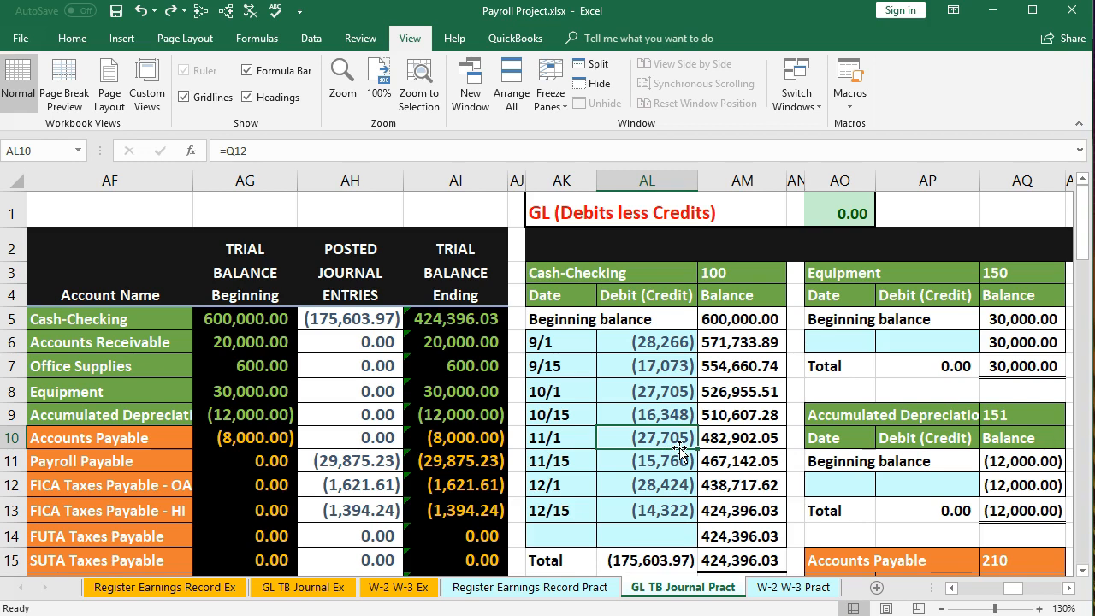
# - Return to the journal entries and examine the 11/15 tax deposit entry, including its FICA and FIT debits and Cash-Checking credit
pyautogui.press('Left')
pyautogui.press('Left')
pyautogui.press('Left')
pyautogui.press('Left')
pyautogui.press('Left')
pyautogui.press('Left')
pyautogui.press('Left')
pyautogui.press('Left')
pyautogui.press('Left')
pyautogui.press('Left')
pyautogui.press('Left')
pyautogui.press('Left')
pyautogui.press('Left')
pyautogui.press('Left')
pyautogui.press('Left')
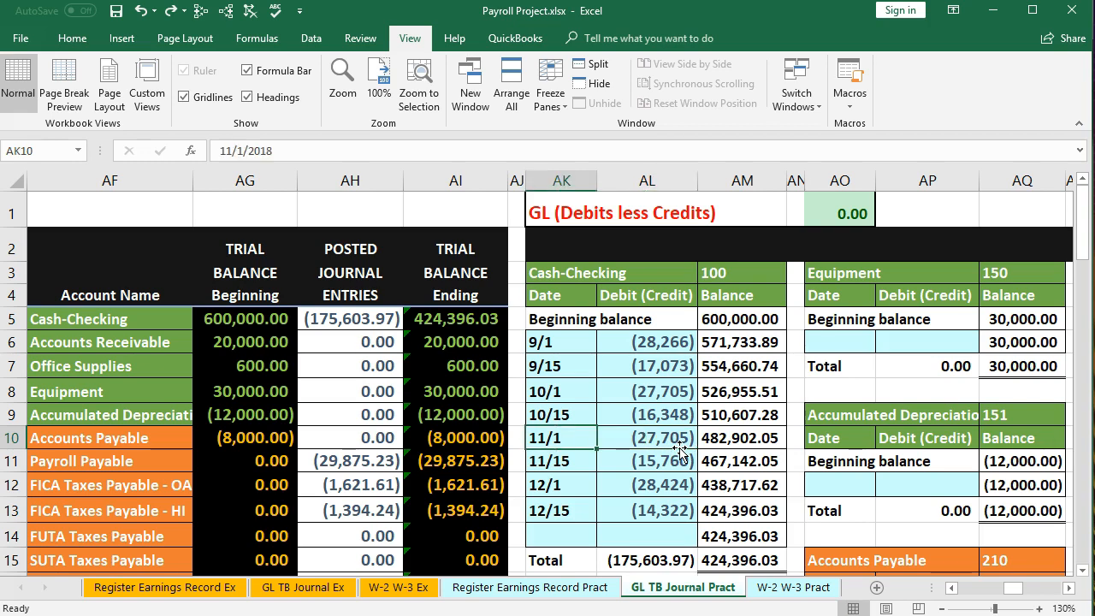
pyautogui.press('Left')
pyautogui.press('Left')
pyautogui.press('Left')
pyautogui.press('Left')
pyautogui.press('Left')
pyautogui.press('Left')
pyautogui.press('Left')
pyautogui.press('Left')
pyautogui.press('Left')
pyautogui.press('Left')
pyautogui.press('Left')
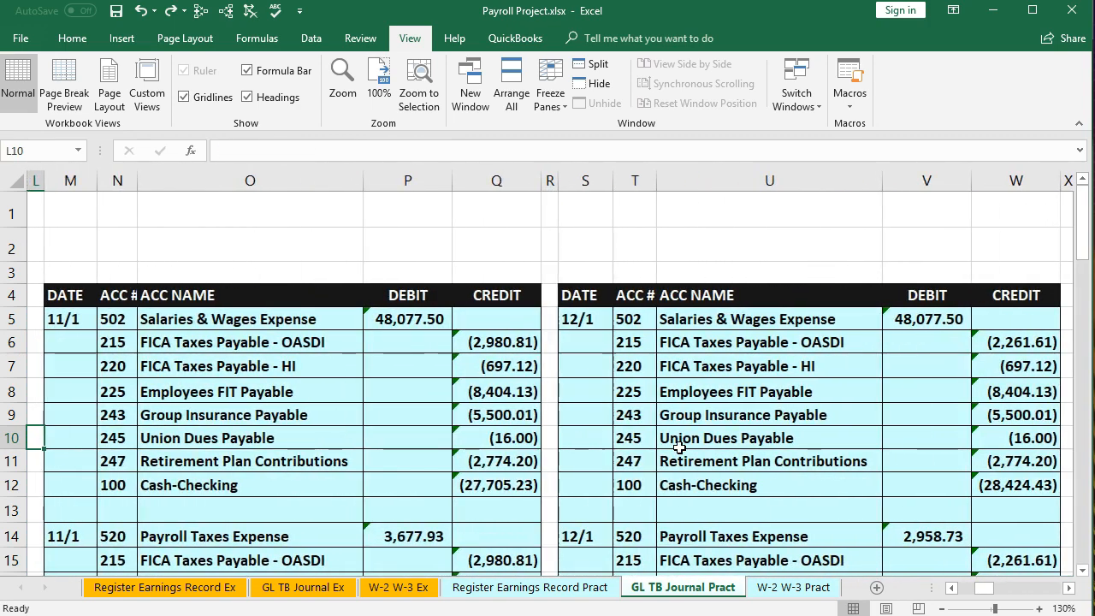
pyautogui.scroll(-4, 229, 407)
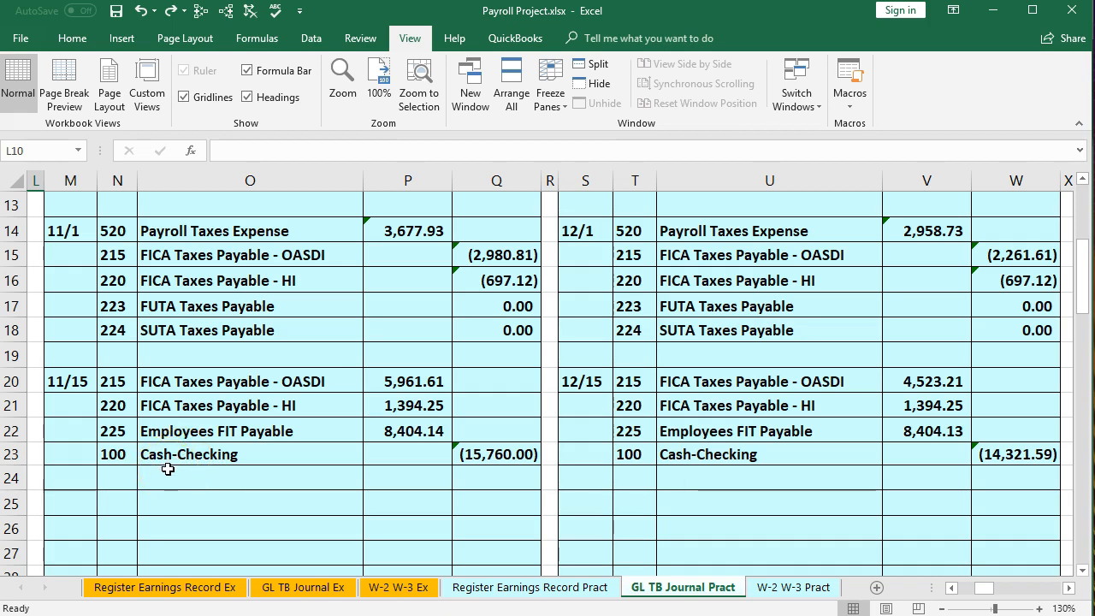
pyautogui.moveTo(120, 455); pyautogui.dragTo(494, 454)
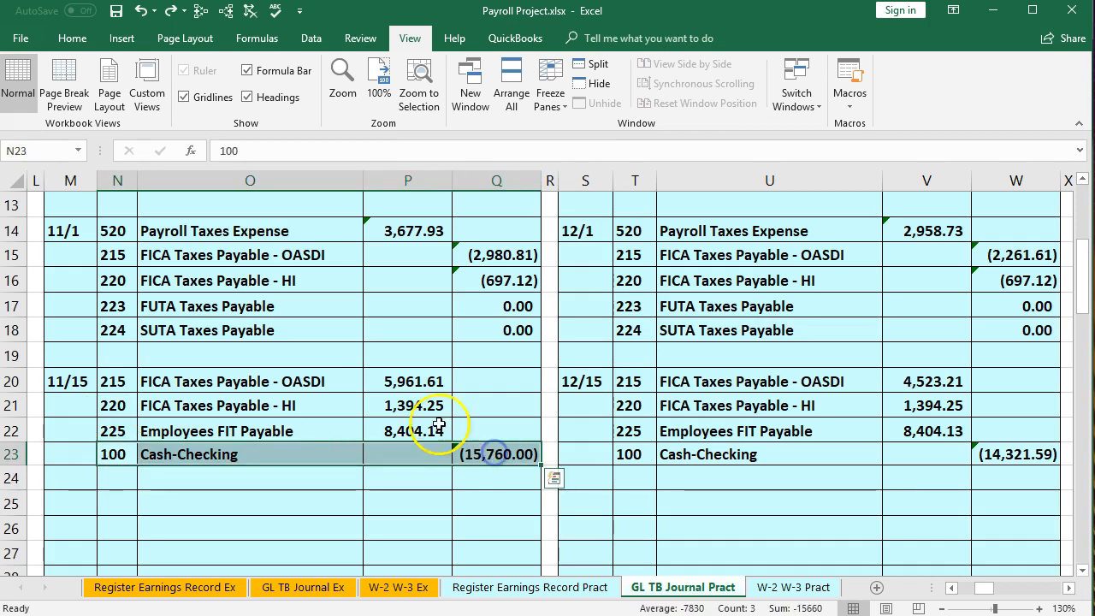
pyautogui.moveTo(410, 377); pyautogui.dragTo(411, 431)
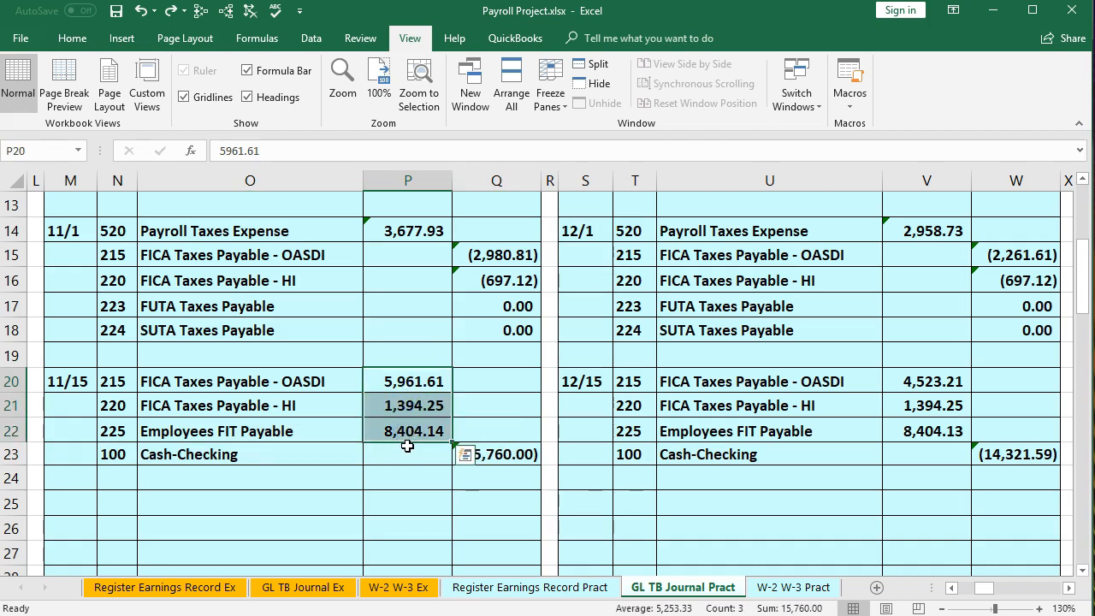
pyautogui.click(513, 458)
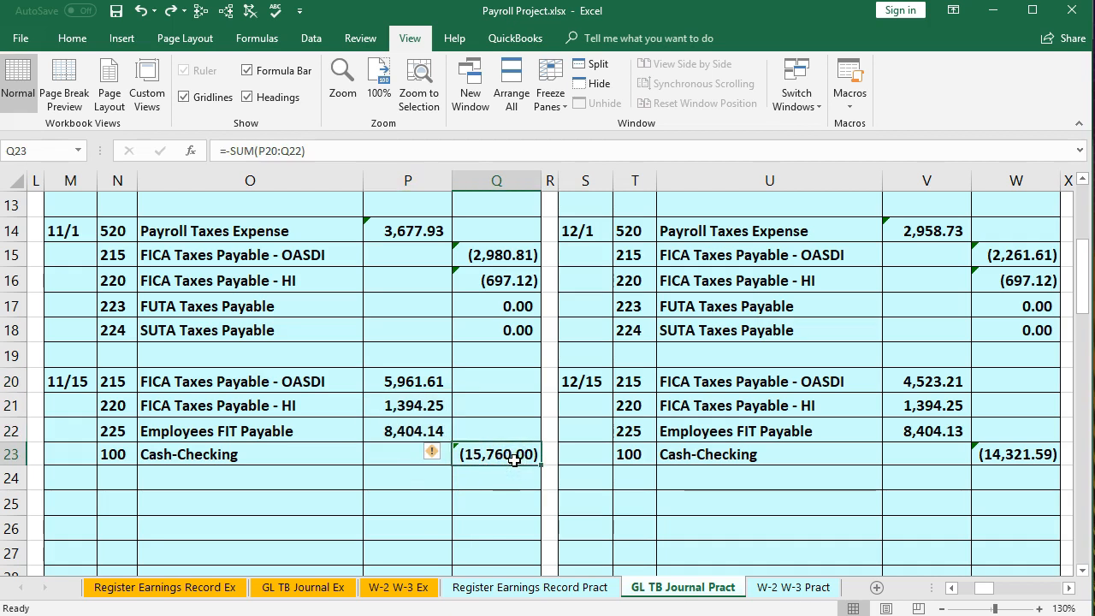
# - Examine the Cash-Checking credit of the 12/15 tax deposit entry beside the 1/15 entry
pyautogui.click(883, 462)
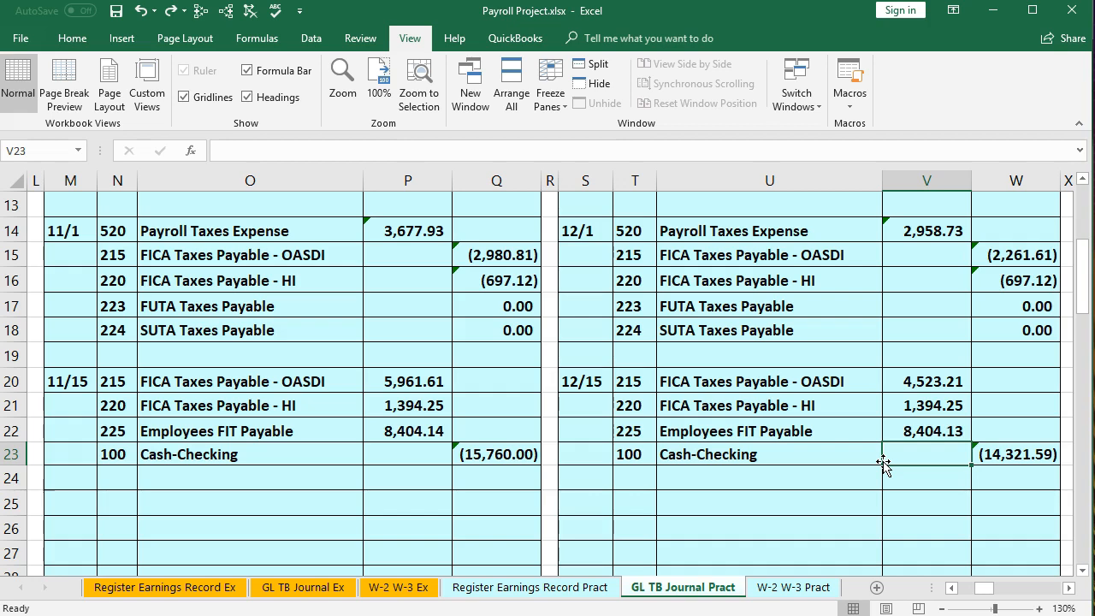
pyautogui.press('Right')
pyautogui.press('Right')
pyautogui.press('Right')
pyautogui.press('Right')
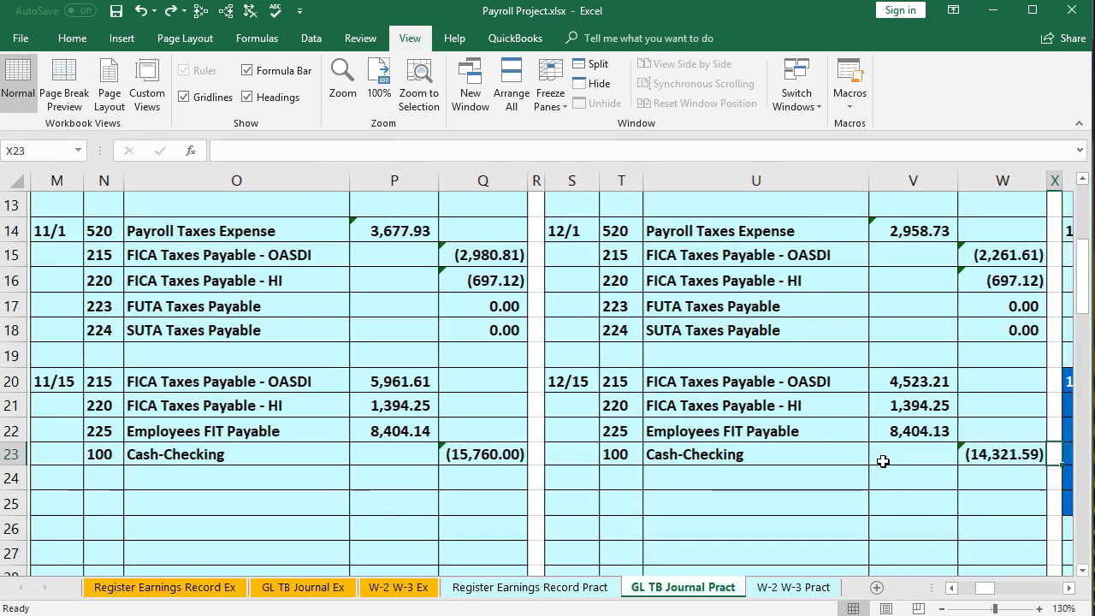
pyautogui.press('Right')
pyautogui.press('Right')
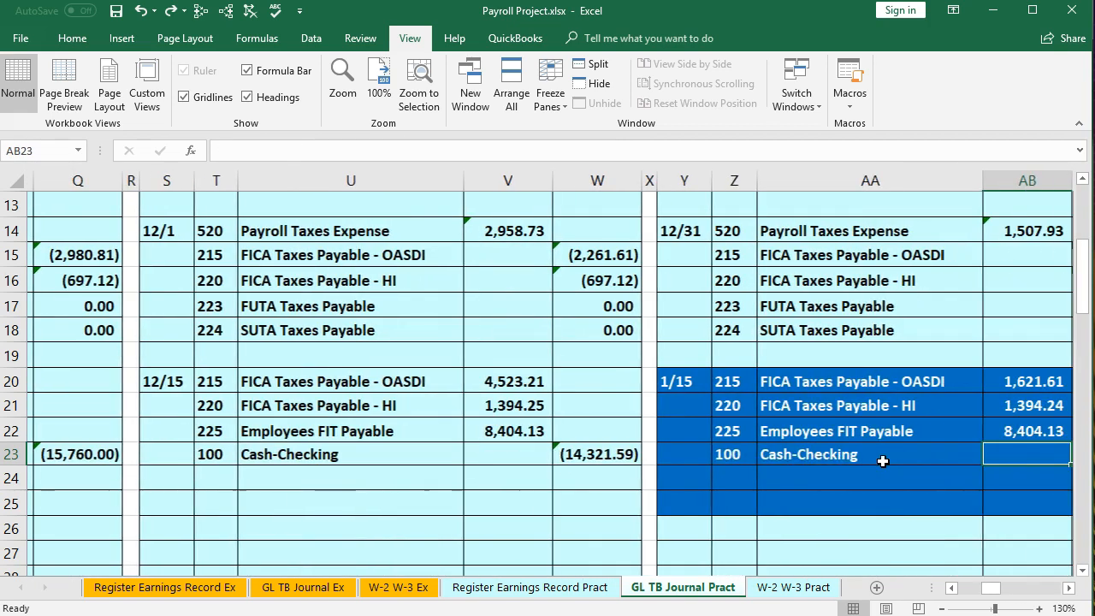
pyautogui.press('Left')
pyautogui.press('Left')
pyautogui.press('Left')
pyautogui.press('Left')
pyautogui.press('Left')
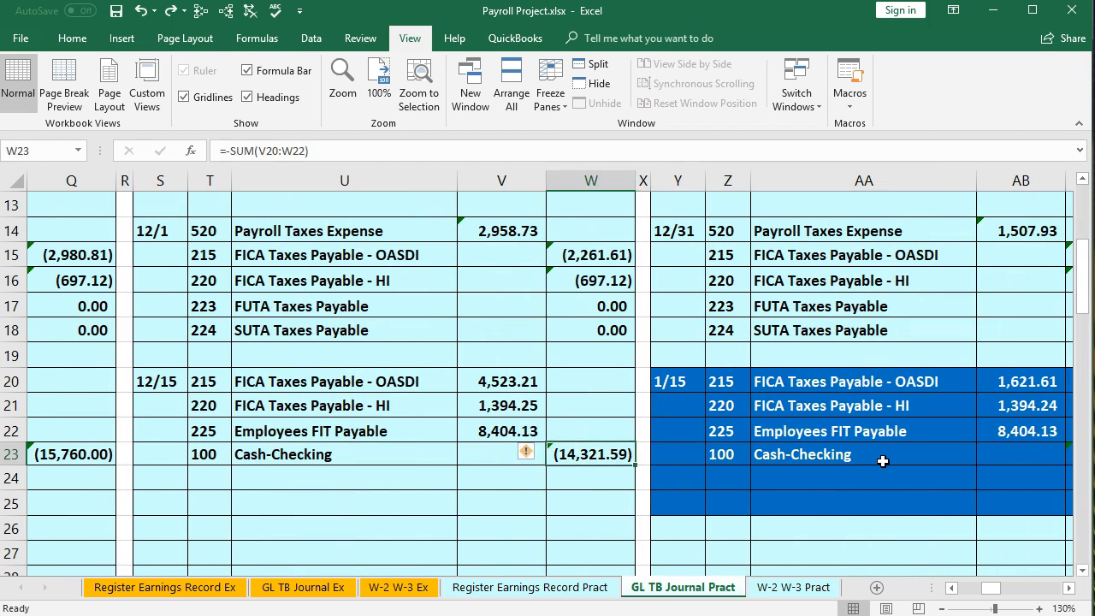
pyautogui.moveTo(224, 454); pyautogui.dragTo(282, 459)
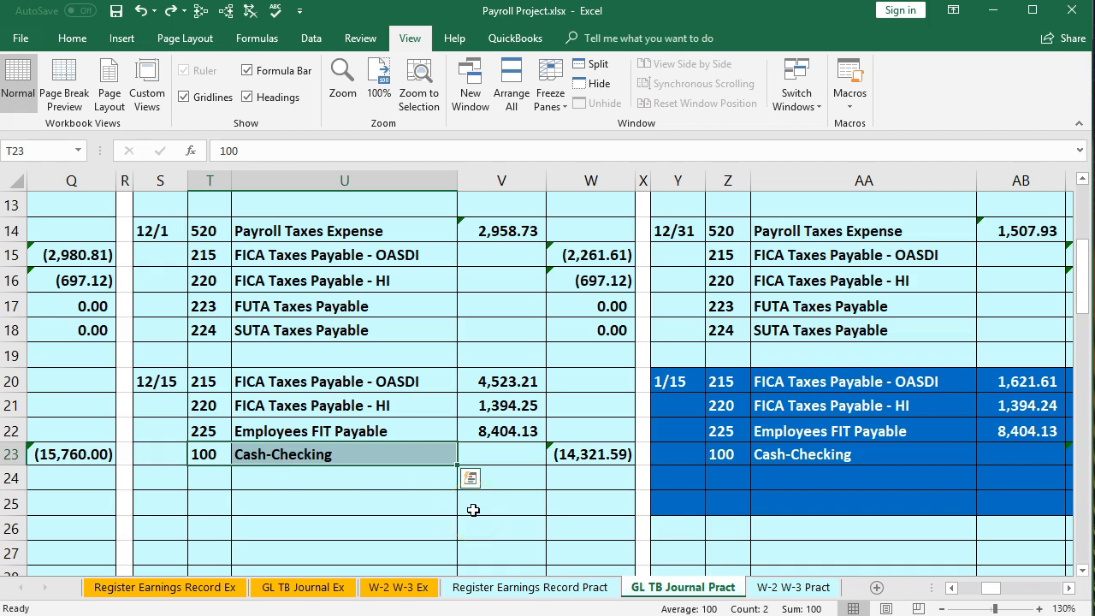
# - Examine the date and Cash-Checking line of the 1/15 tax deposit entry
pyautogui.press('Right')
pyautogui.press('Right')
pyautogui.press('Right')
pyautogui.press('Right')
pyautogui.press('Right')
pyautogui.press('Right')
pyautogui.press('Right')
pyautogui.press('Right')
pyautogui.press('Right')
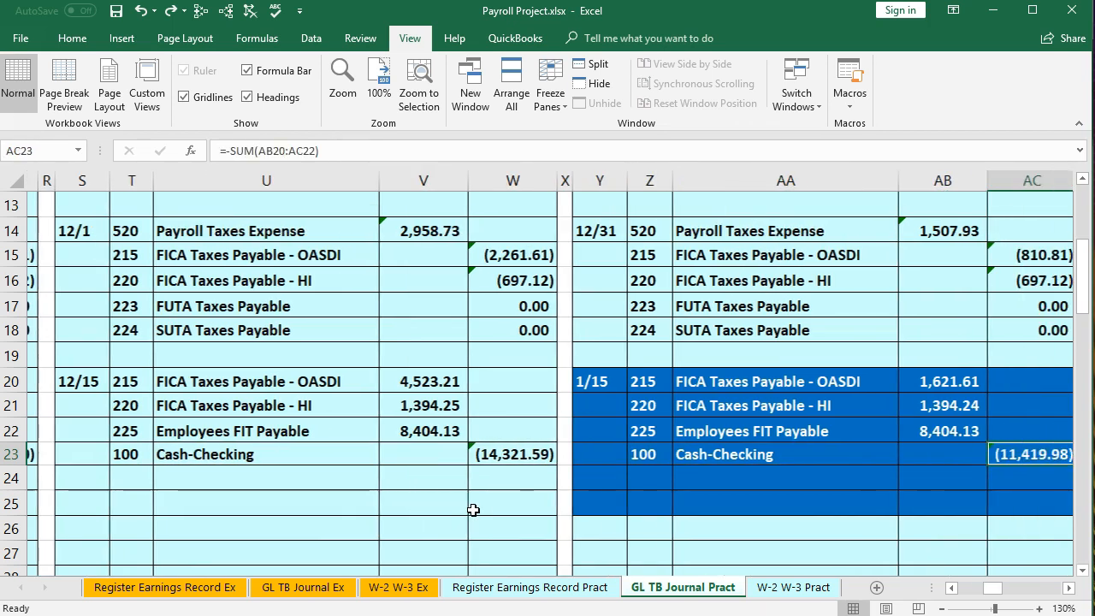
pyautogui.click(558, 378)
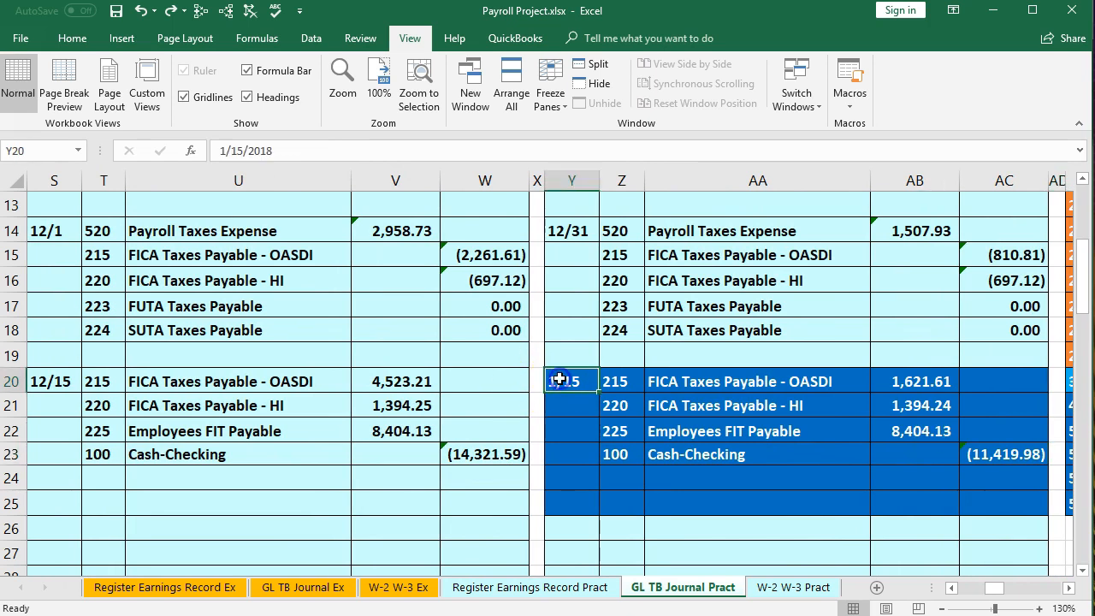
pyautogui.moveTo(627, 457); pyautogui.dragTo(980, 455)
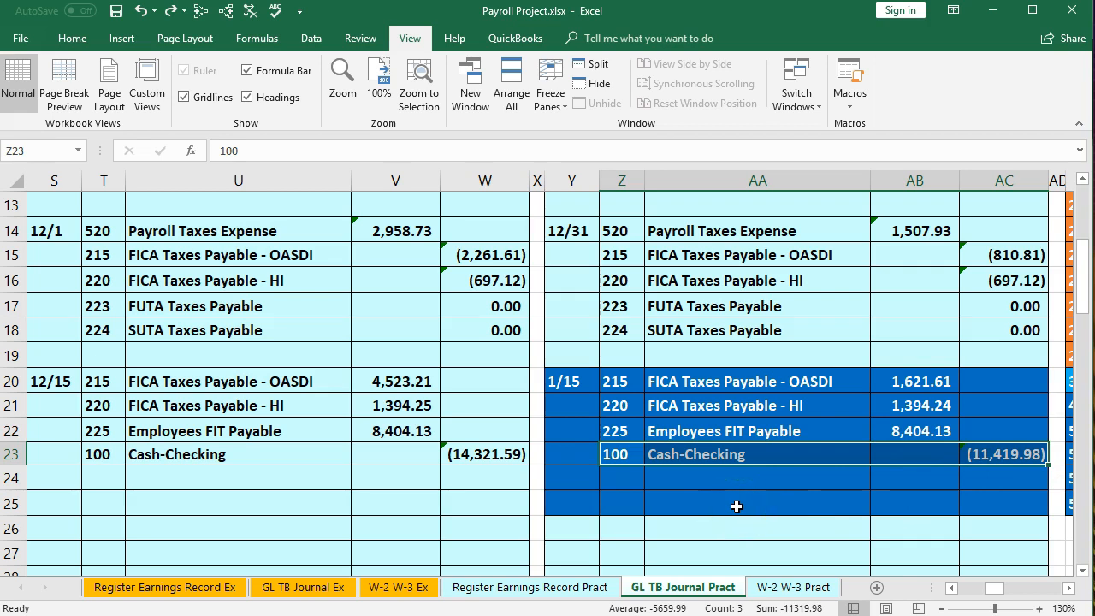
# - Return to the 11/15 tax deposit entry and total its FICA OASDI, FICA HI and employees FIT debits
pyautogui.press('Left')
pyautogui.press('Left')
pyautogui.press('Left')
pyautogui.press('Left')
pyautogui.press('Left')
pyautogui.press('Left')
pyautogui.press('Left')
pyautogui.press('Left')
pyautogui.press('Left')
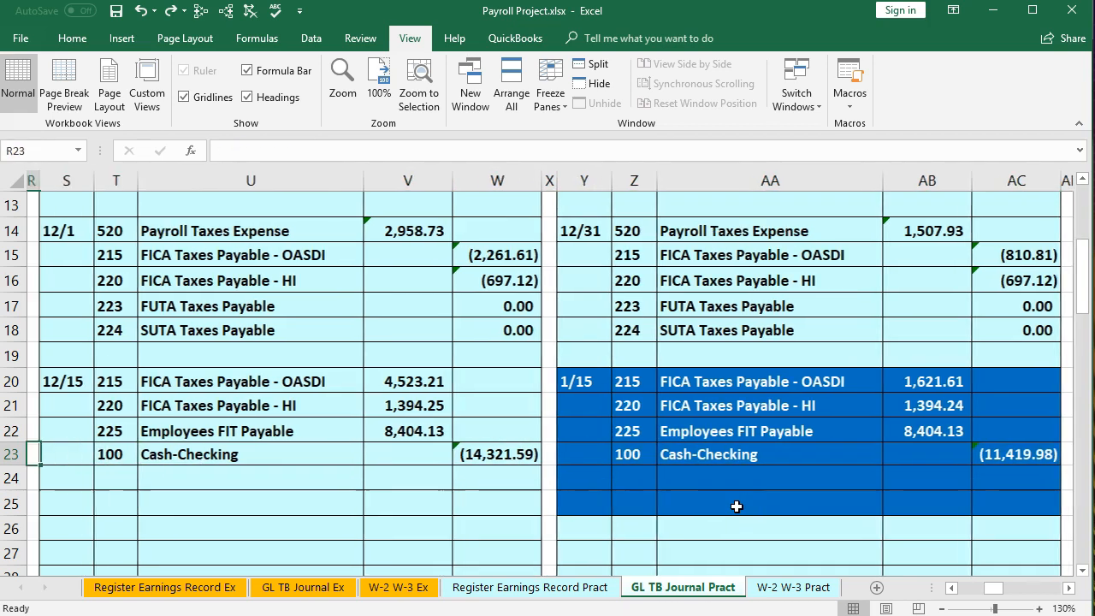
pyautogui.press('Left')
pyautogui.press('Left')
pyautogui.press('Left')
pyautogui.press('Left')
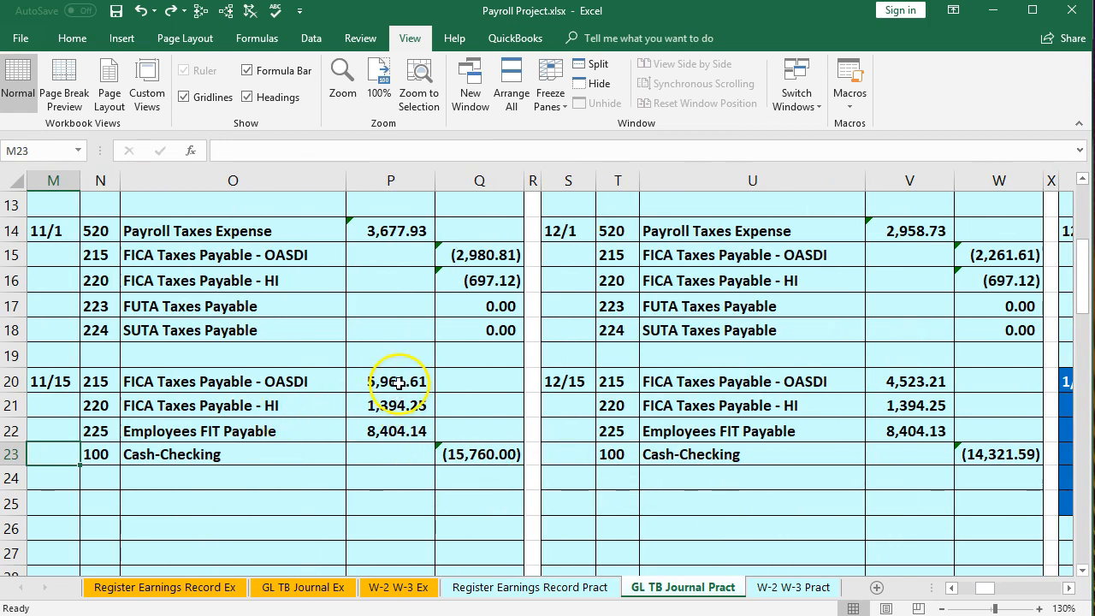
pyautogui.moveTo(399, 384); pyautogui.dragTo(395, 428)
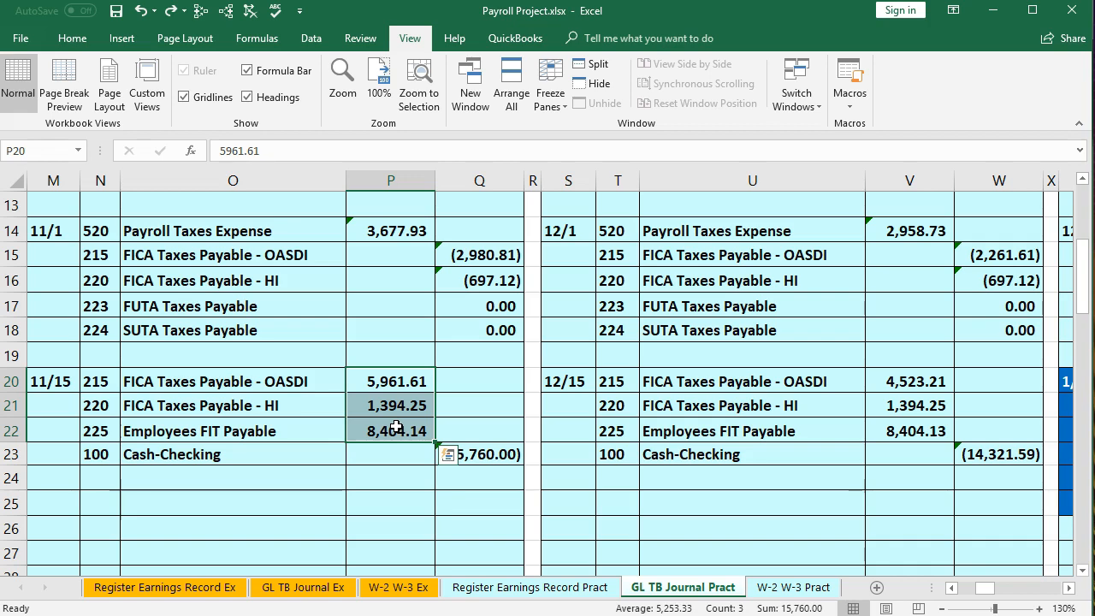
# - Examine the FUTA and SUTA lines and the Cash-Checking credit in the tax deposit entry preceding 11/15
pyautogui.press('Left')
pyautogui.press('Left')
pyautogui.press('Left')
pyautogui.press('Left')
pyautogui.press('Left')
pyautogui.press('Left')
pyautogui.press('Left')
pyautogui.press('Left')
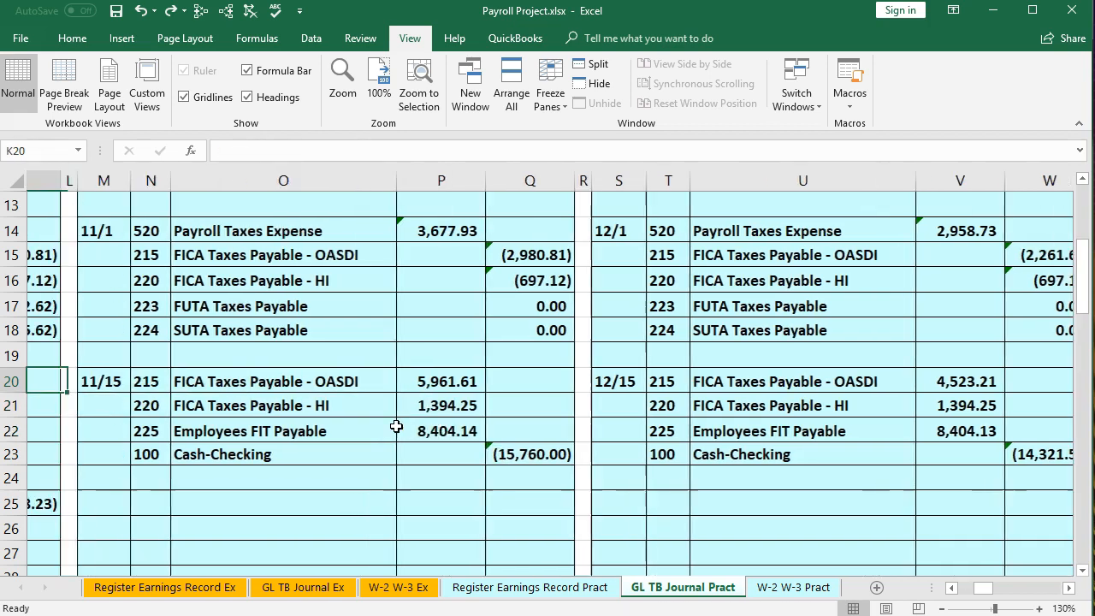
pyautogui.moveTo(176, 428); pyautogui.dragTo(163, 451)
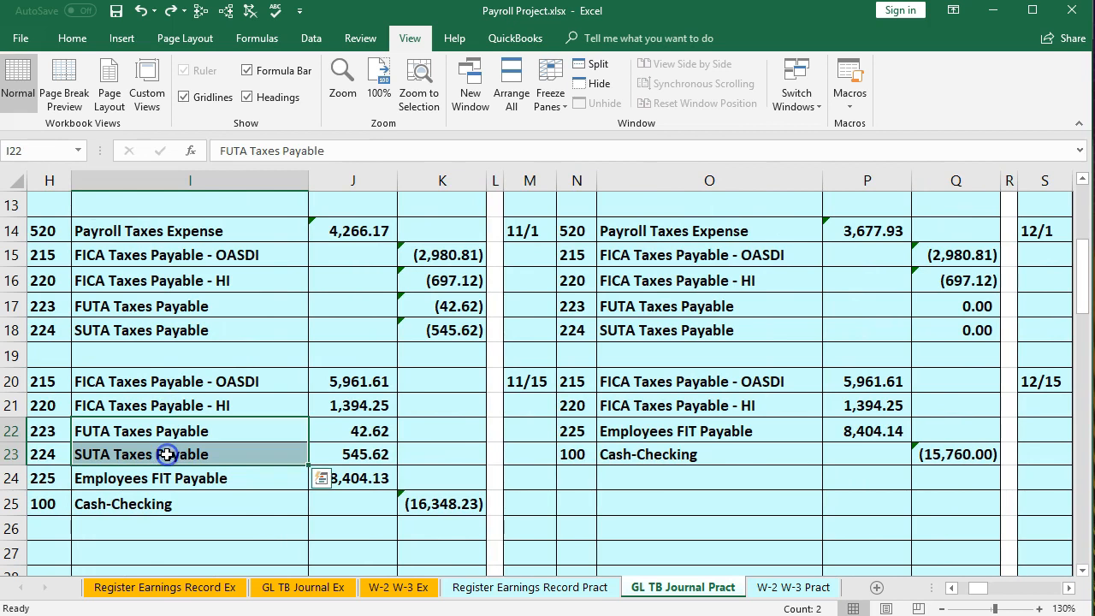
pyautogui.click(443, 505)
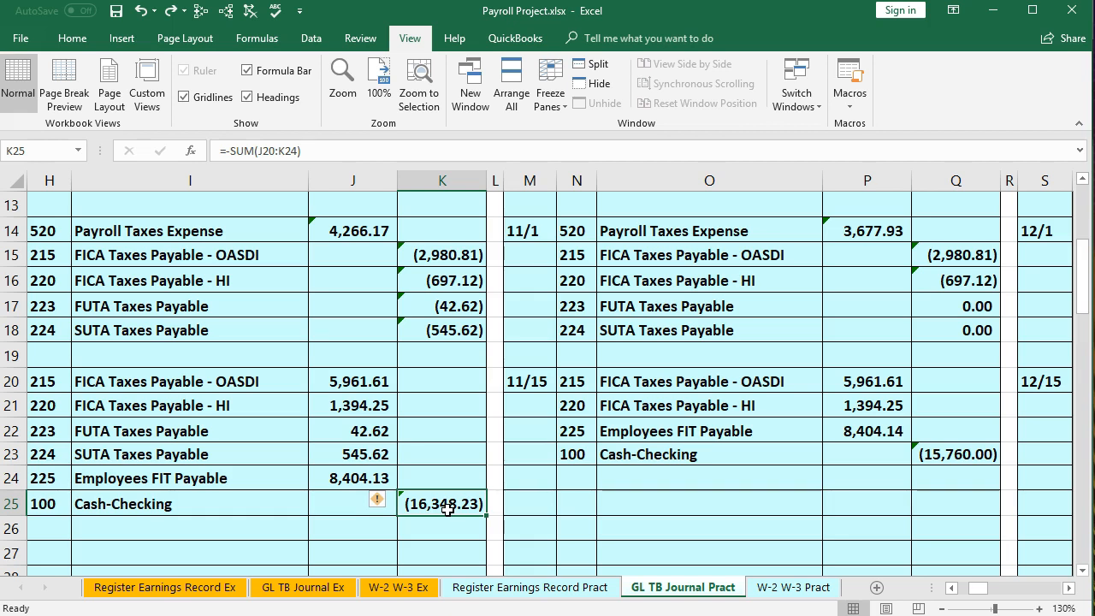
# - Select the Cash-Checking credits of the 11/15, 12/15 and 1/15 deposit entries together to total them
pyautogui.press('Right')
pyautogui.press('Right')
pyautogui.press('Right')
pyautogui.press('Right')
pyautogui.press('Right')
pyautogui.press('Right')
pyautogui.press('Right')
pyautogui.press('Right')
pyautogui.press('Right')
pyautogui.press('Right')
pyautogui.press('Right')
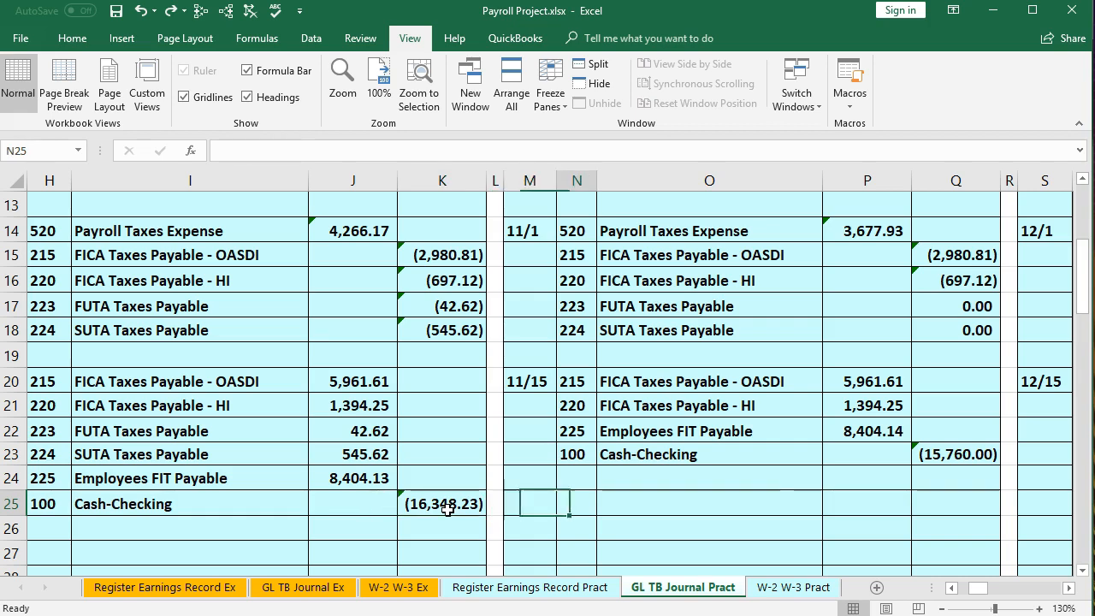
pyautogui.press('Right')
pyautogui.press('Right')
pyautogui.press('Right')
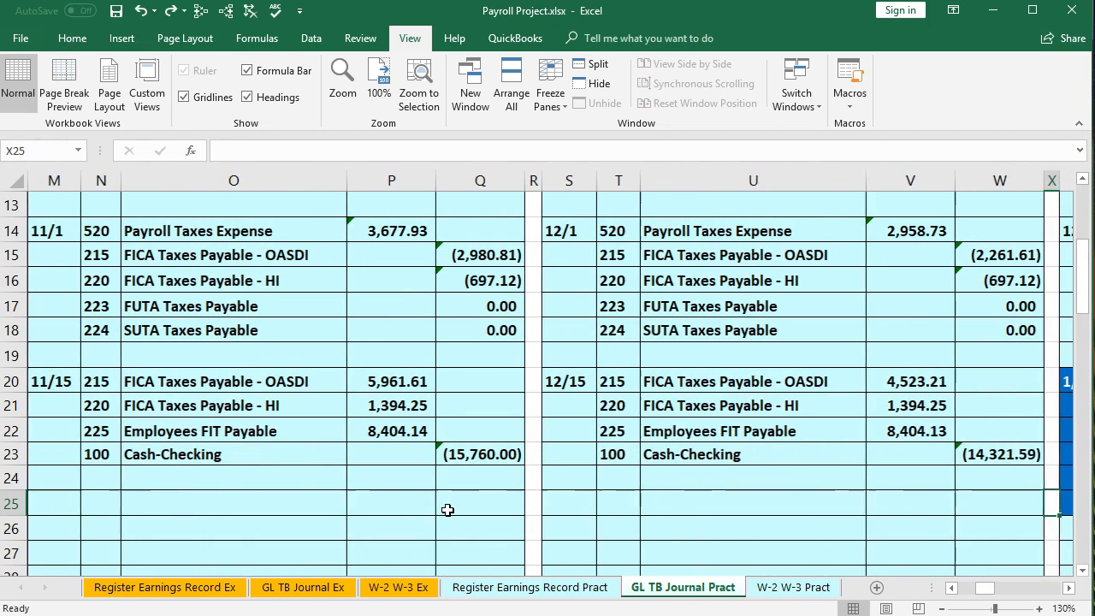
pyautogui.click(440, 455)
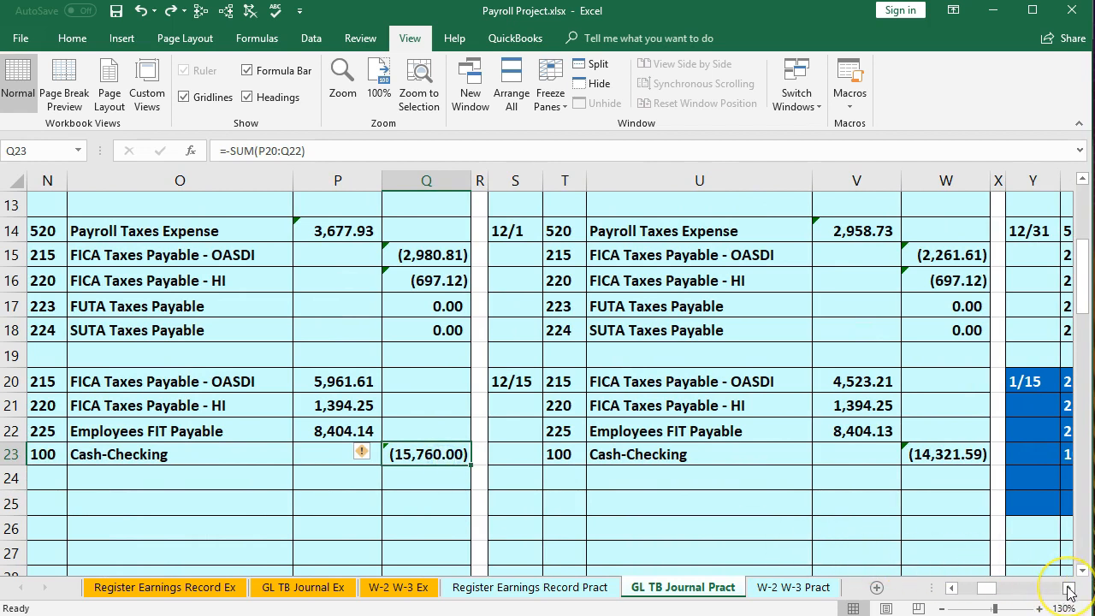
pyautogui.hscroll(3, 1068, 590)
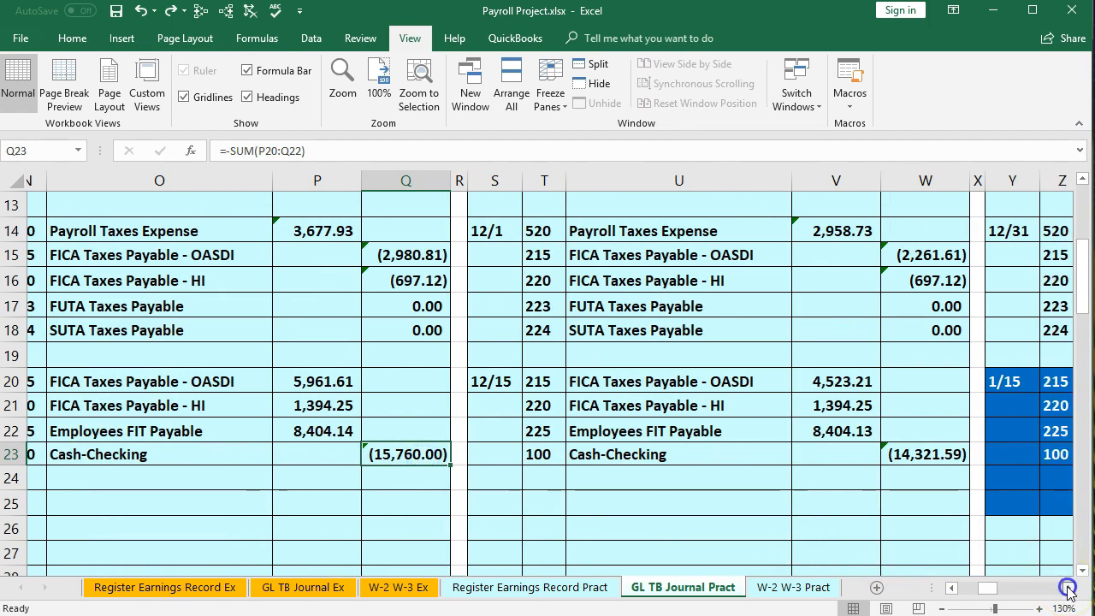
pyautogui.keyDown('ctrl'); pyautogui.click(593, 454); pyautogui.keyUp('ctrl')
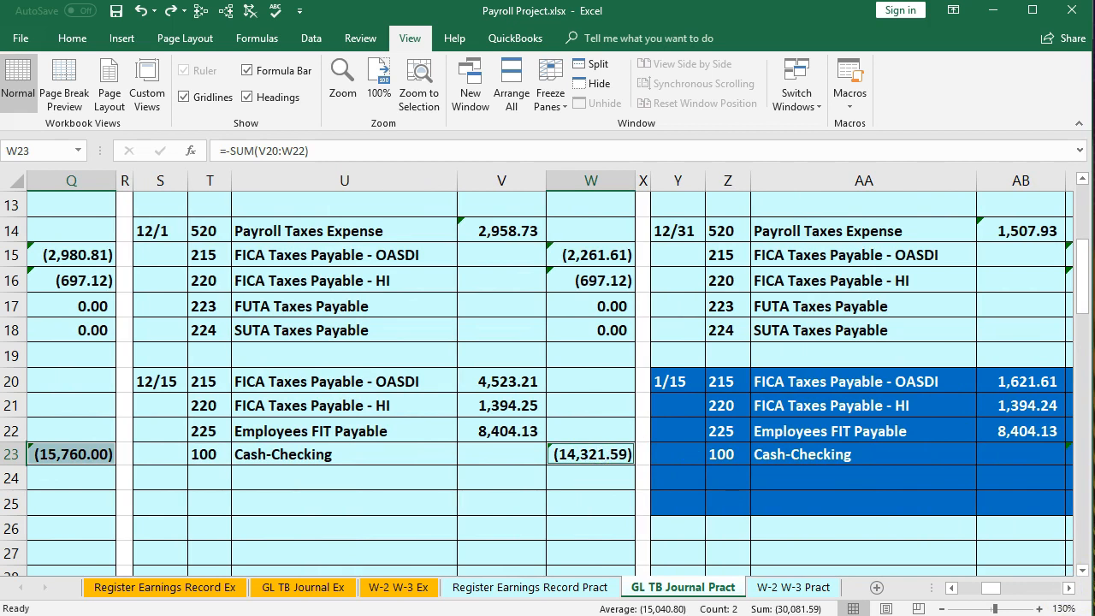
pyautogui.hscroll(2, 1069, 588)
pyautogui.keyDown('ctrl'); pyautogui.click(1003, 455); pyautogui.keyUp('ctrl')
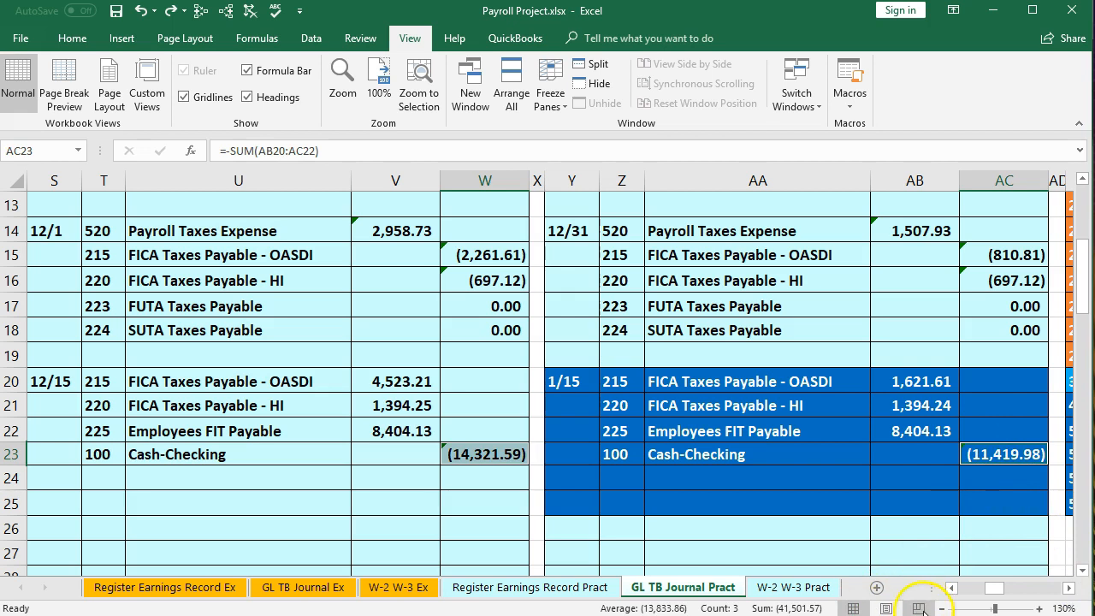
pyautogui.hscroll(-3, 951, 588)
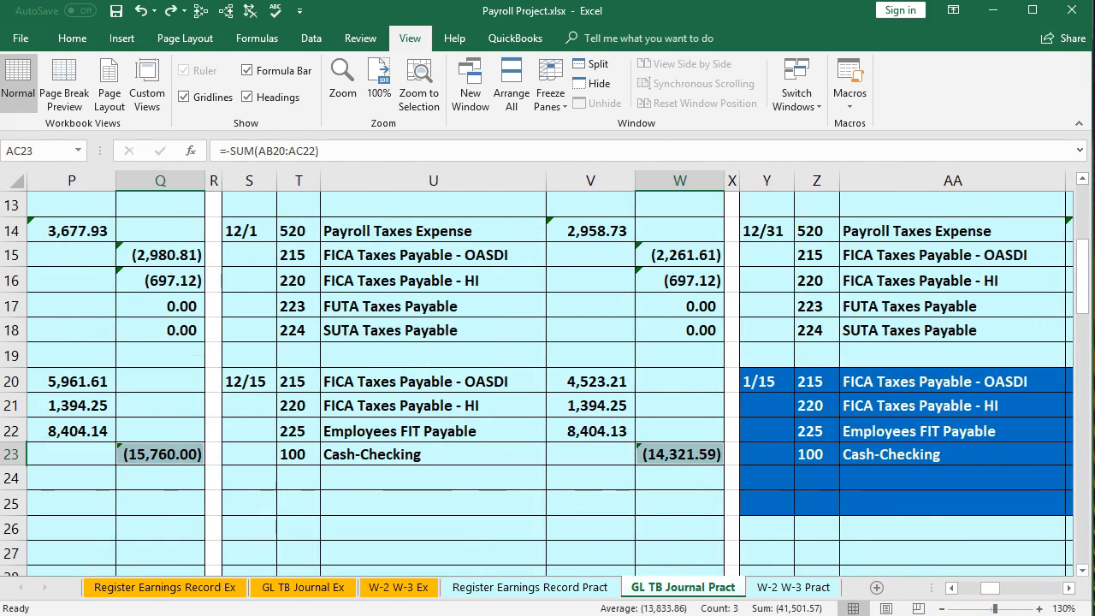
# - Switch to Calculator, clear it, and add the 15,760 and 14,321.59 deposits
pyautogui.moveTo(686, 180); pyautogui.dragTo(479, 182)
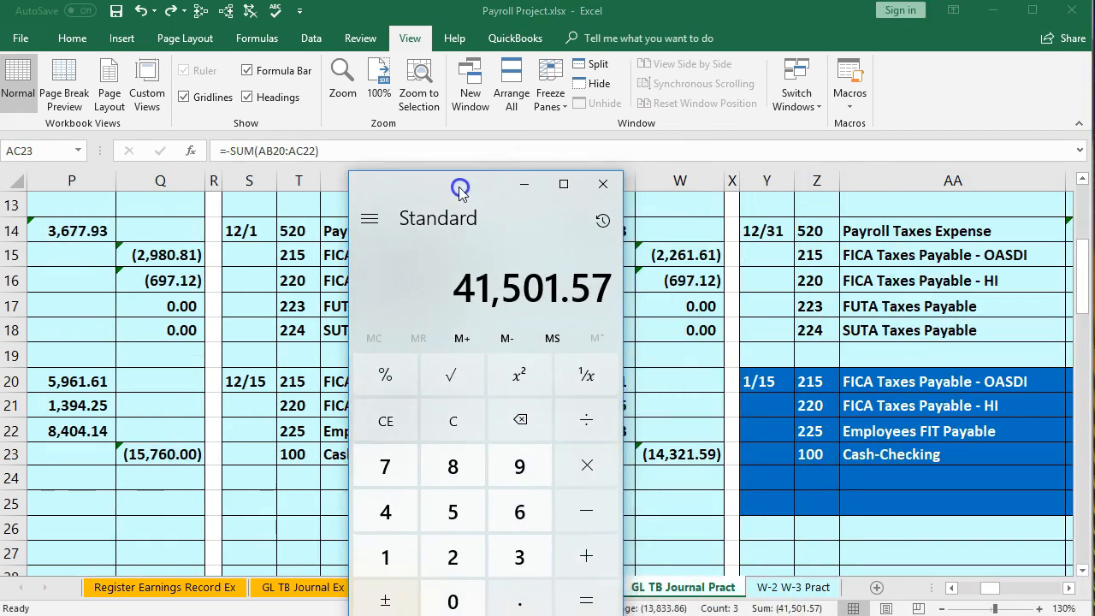
pyautogui.click(467, 419)
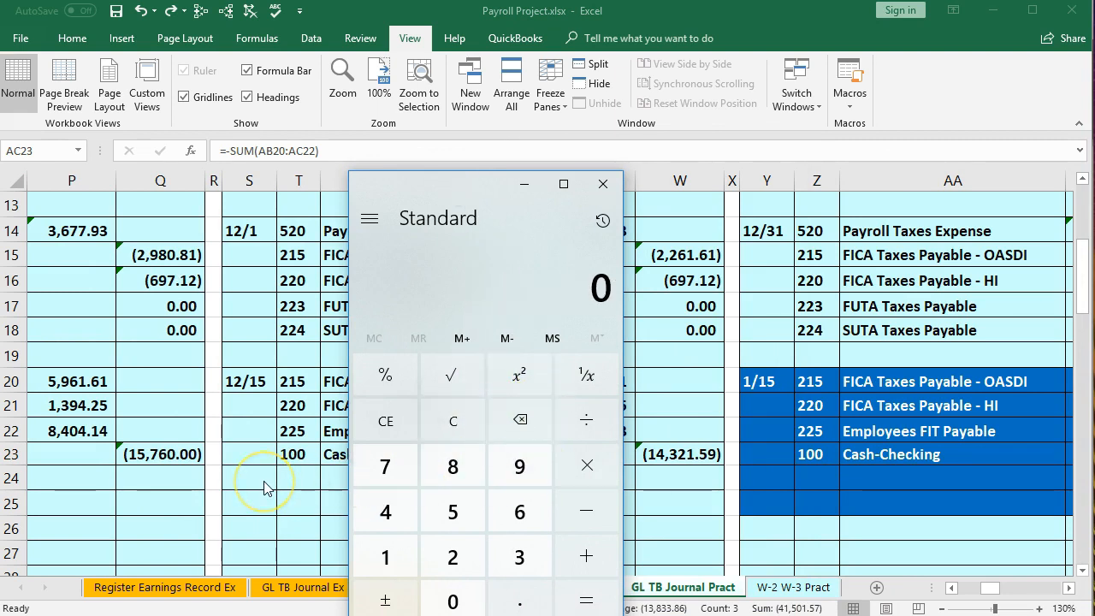
pyautogui.write('15')
pyautogui.write('760 + ')
pyautogui.write('14,321.59')
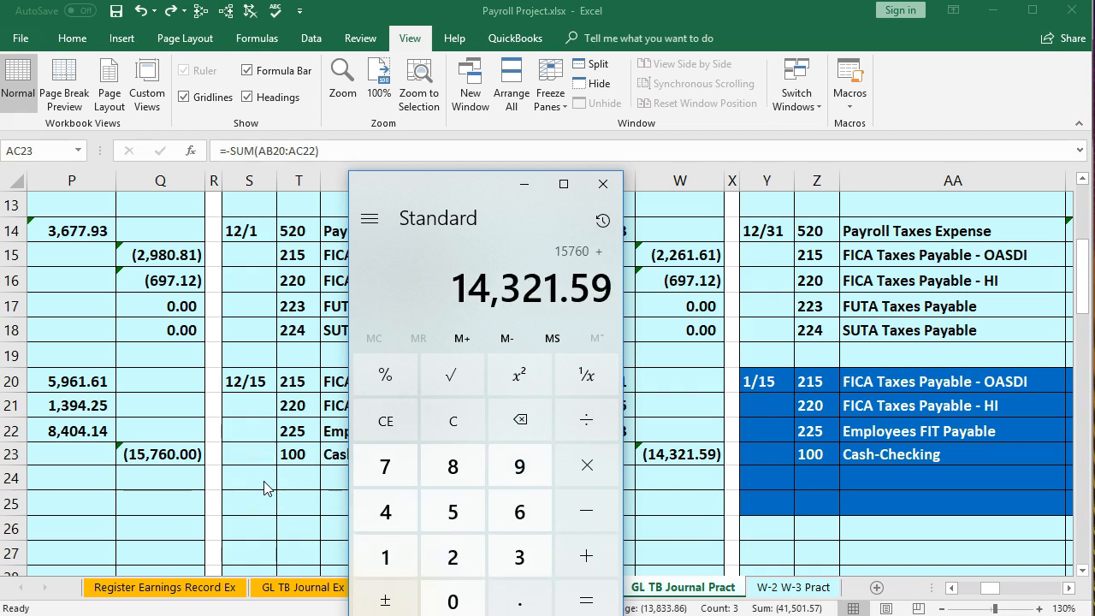
pyautogui.press('Return')
pyautogui.click(524, 184)
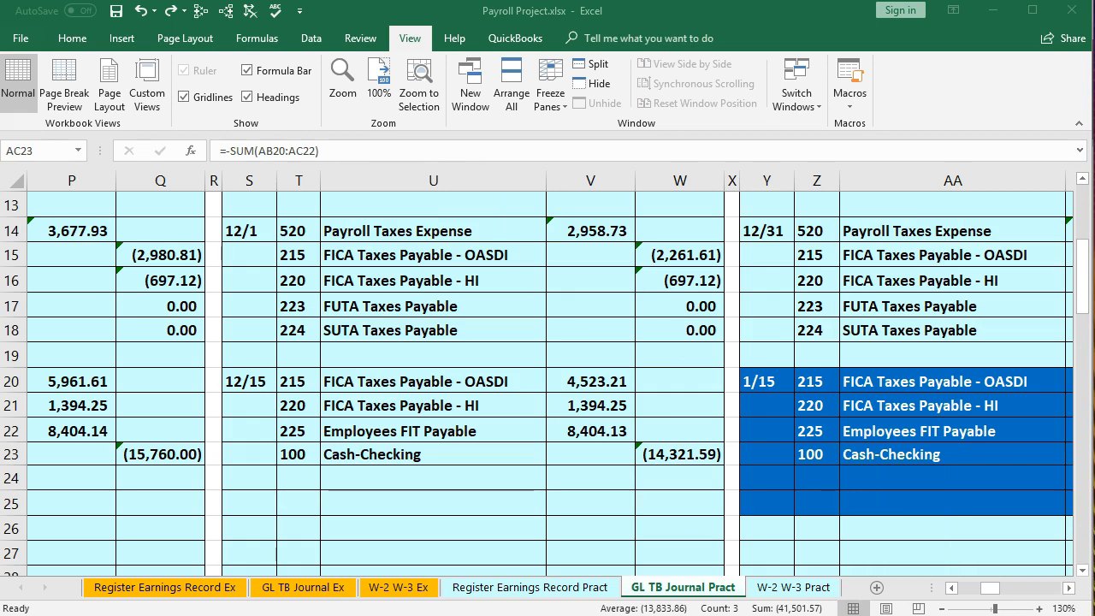
# - Return to Calculator and add the 1/15 deposit of 11,419.98 to the running total
pyautogui.click(1069, 587)
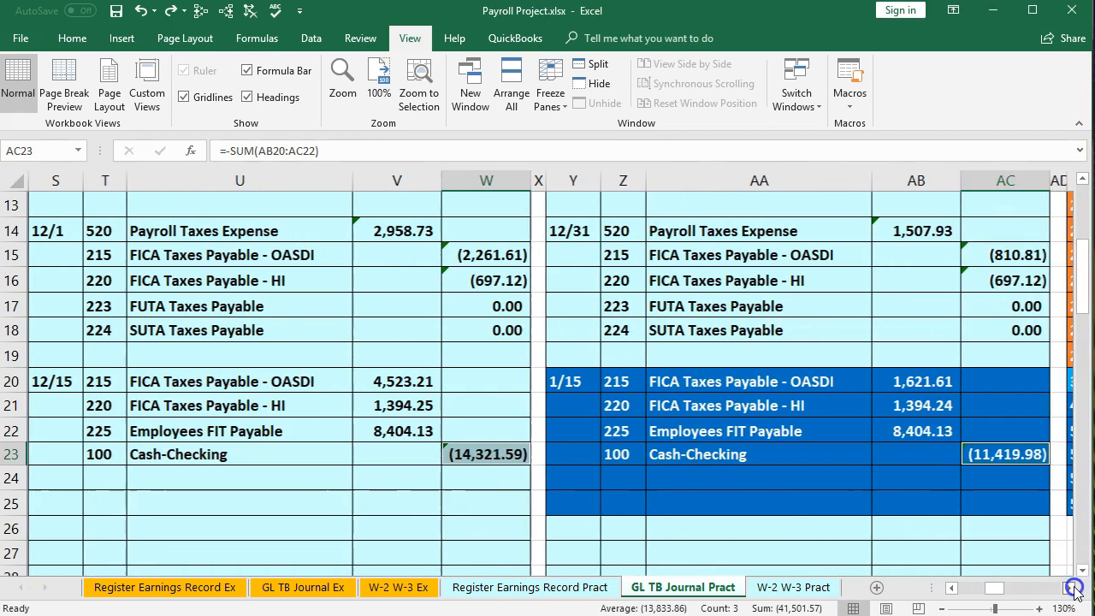
pyautogui.hotkey('alt', 'Tab')
pyautogui.moveTo(1035, 229); pyautogui.dragTo(664, 206)
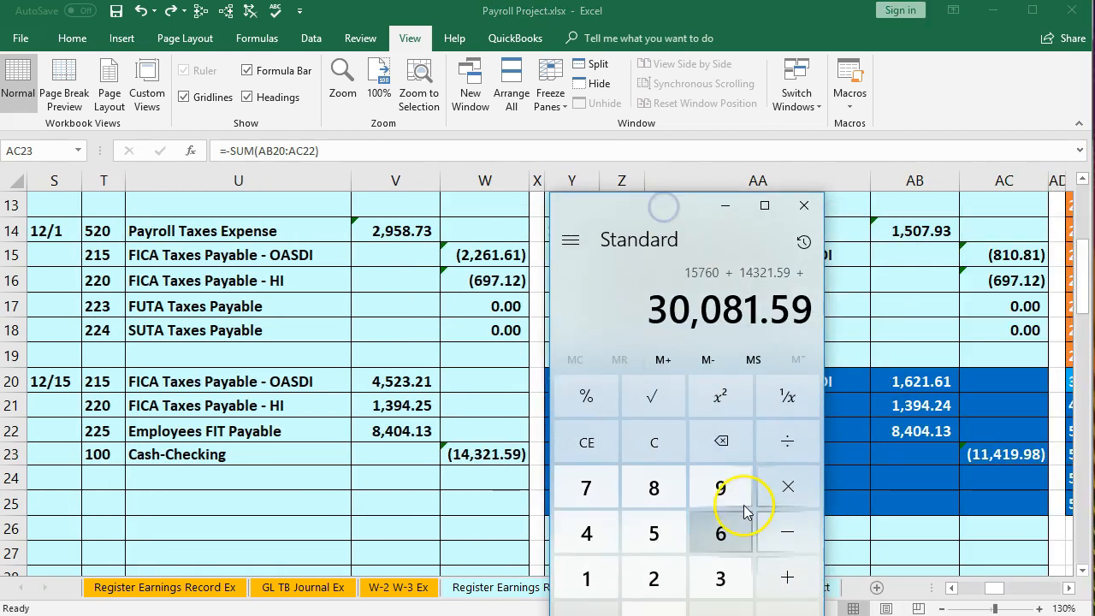
pyautogui.write('11,419.98')
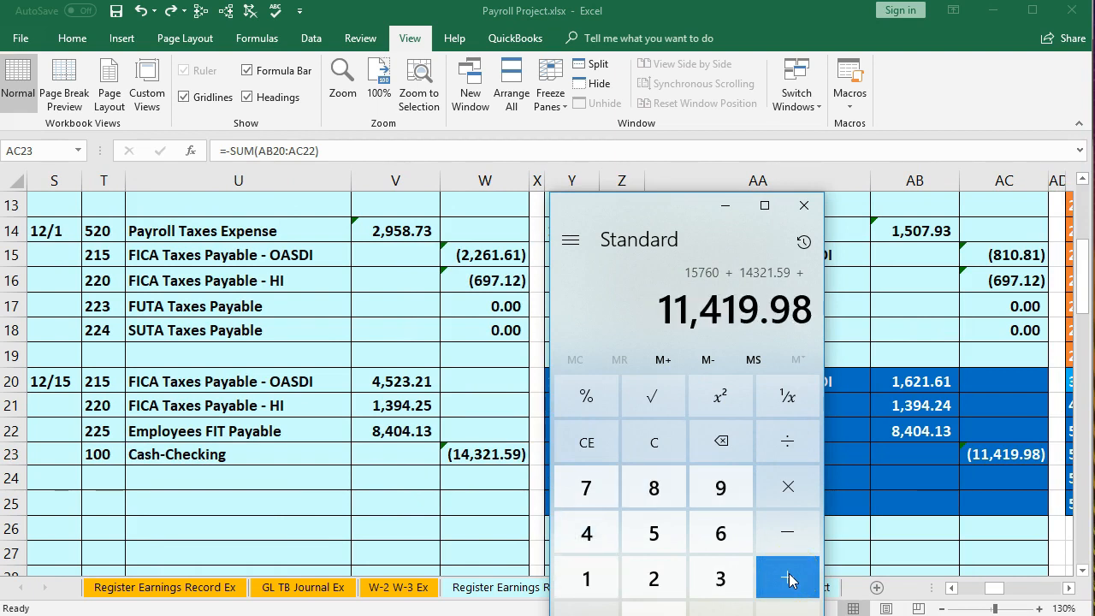
pyautogui.press('Return')
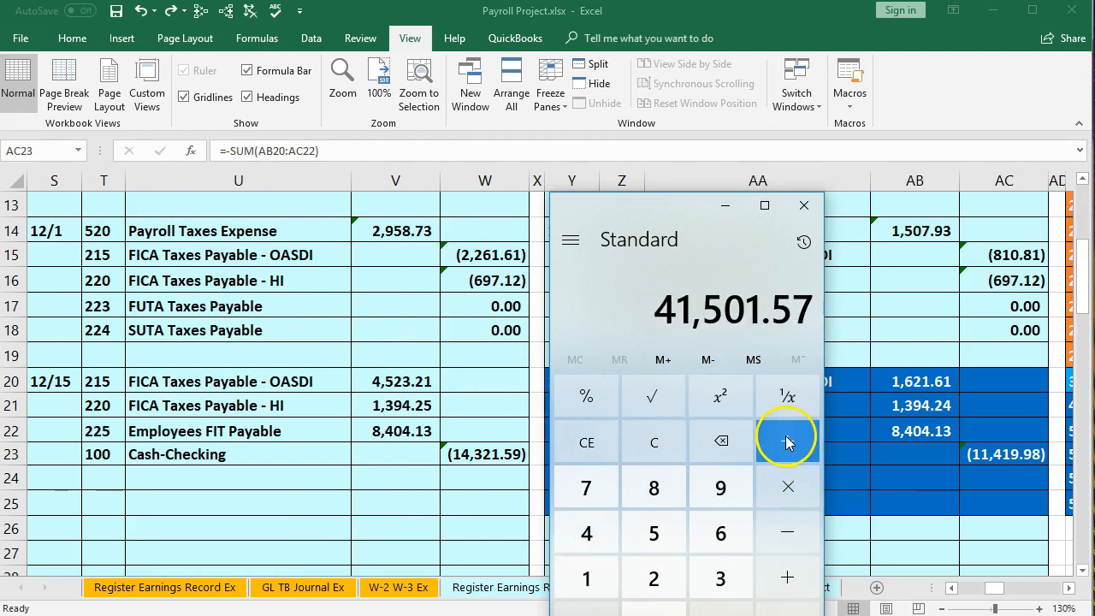
pyautogui.click(724, 205)
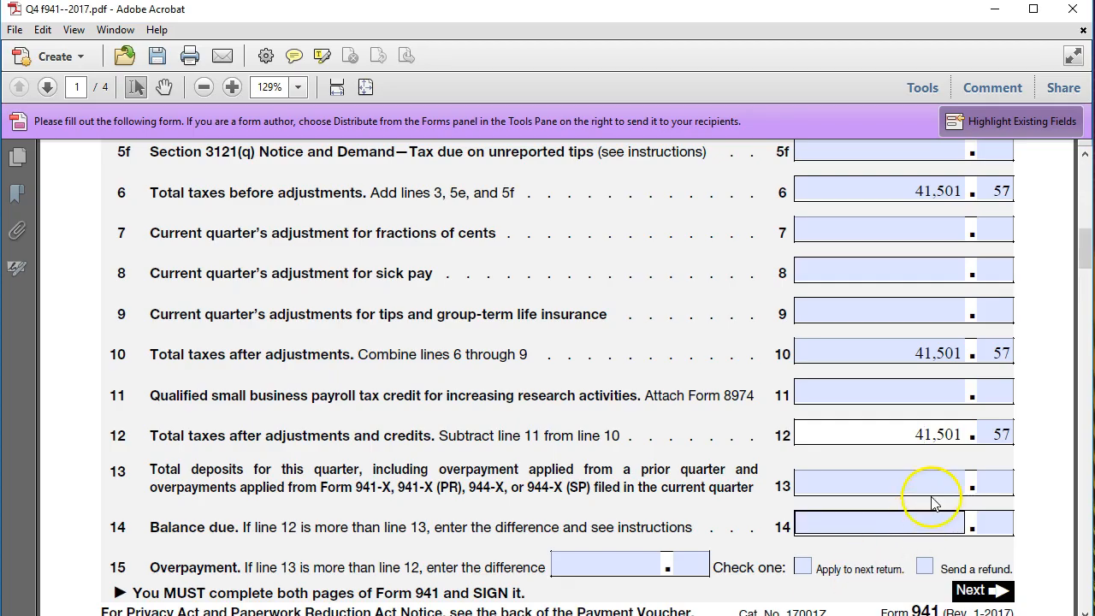
# - Enter 41,501.57 on line 13 of Form 941 in Acrobat as the total deposits for the quarter
pyautogui.click(937, 480)
pyautogui.write('41')
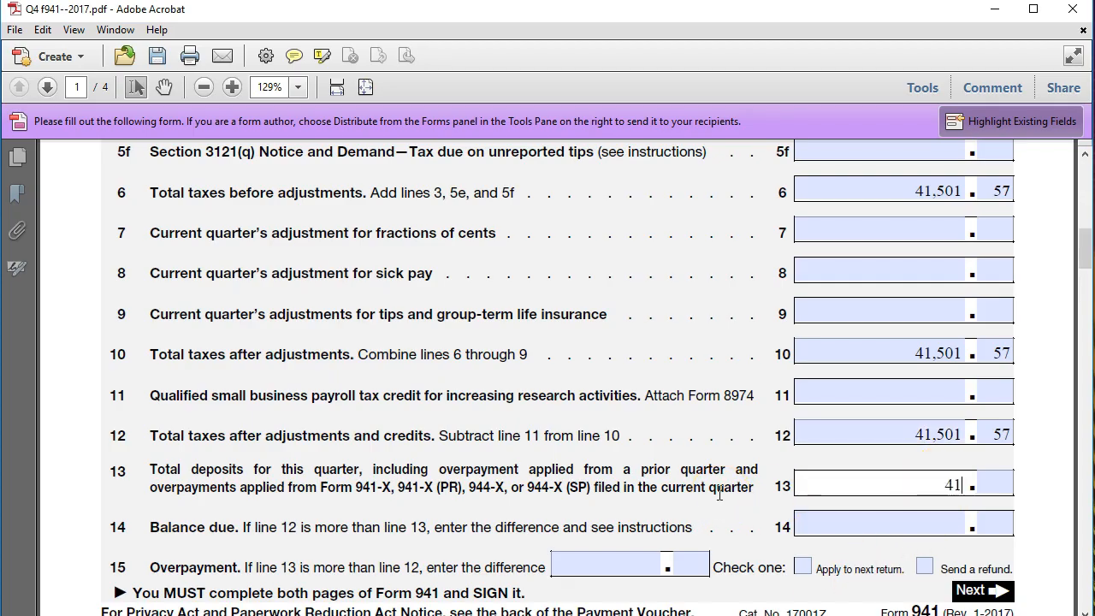
pyautogui.write(',501')
pyautogui.press('Tab')
pyautogui.write('57')
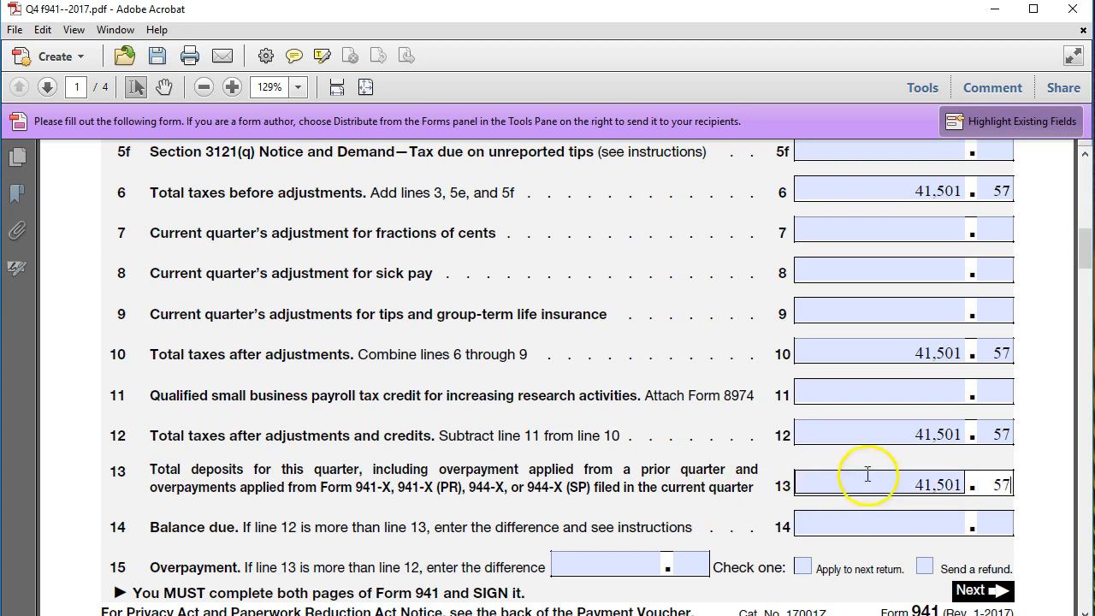
# - Compare the line 12 and line 13 amounts, and bring up Schedule B (Q4 f941sb.pdf) to check its quarter 4 selection
pyautogui.click(894, 432)
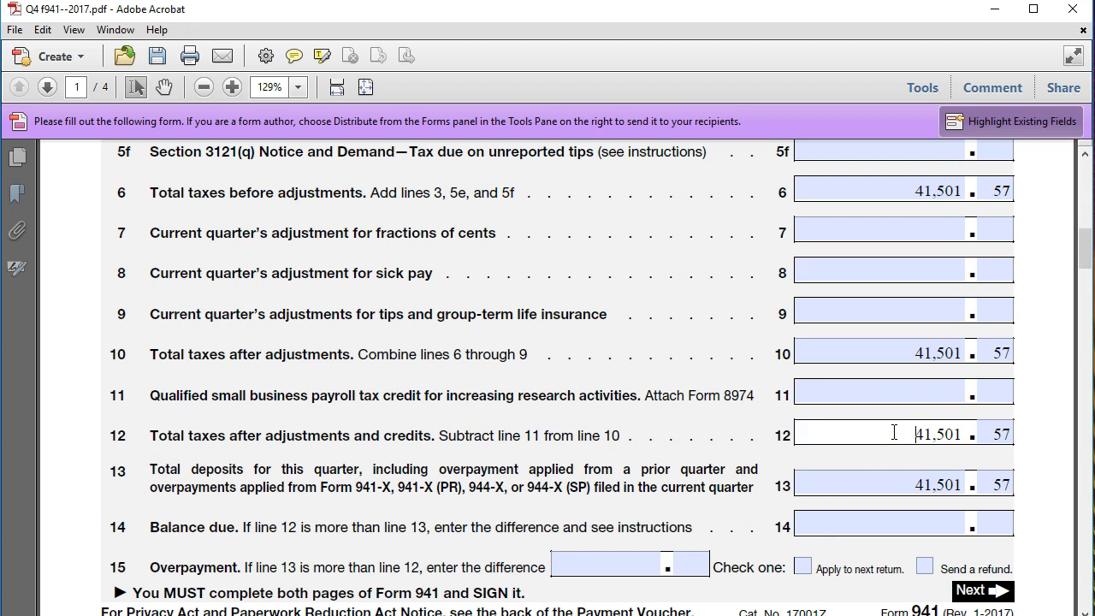
pyautogui.click(896, 484)
pyautogui.doubleClick(965, 484)
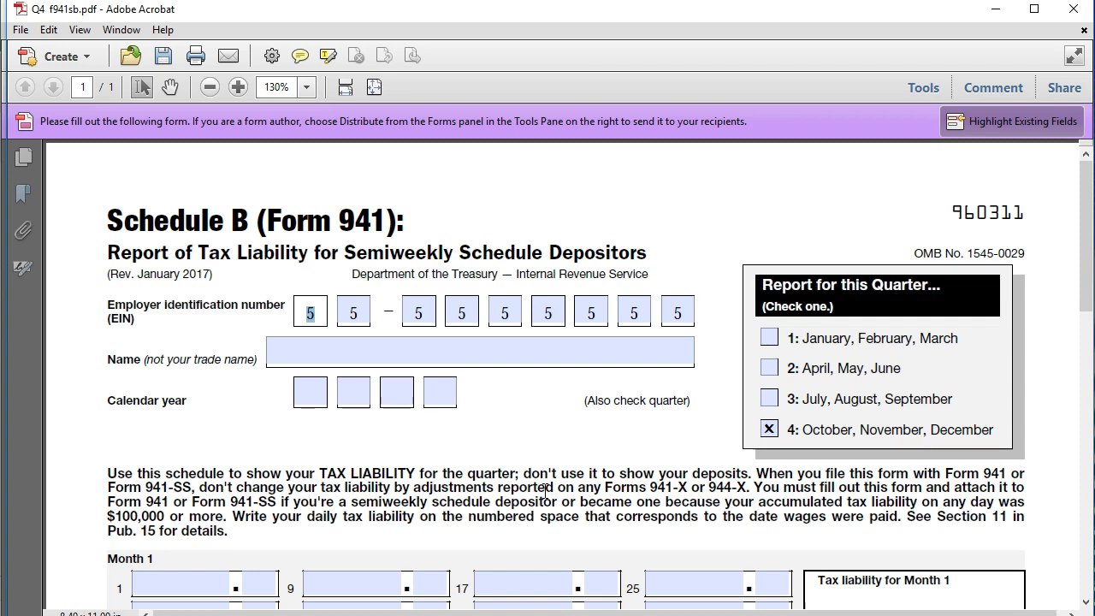
pyautogui.click(769, 429)
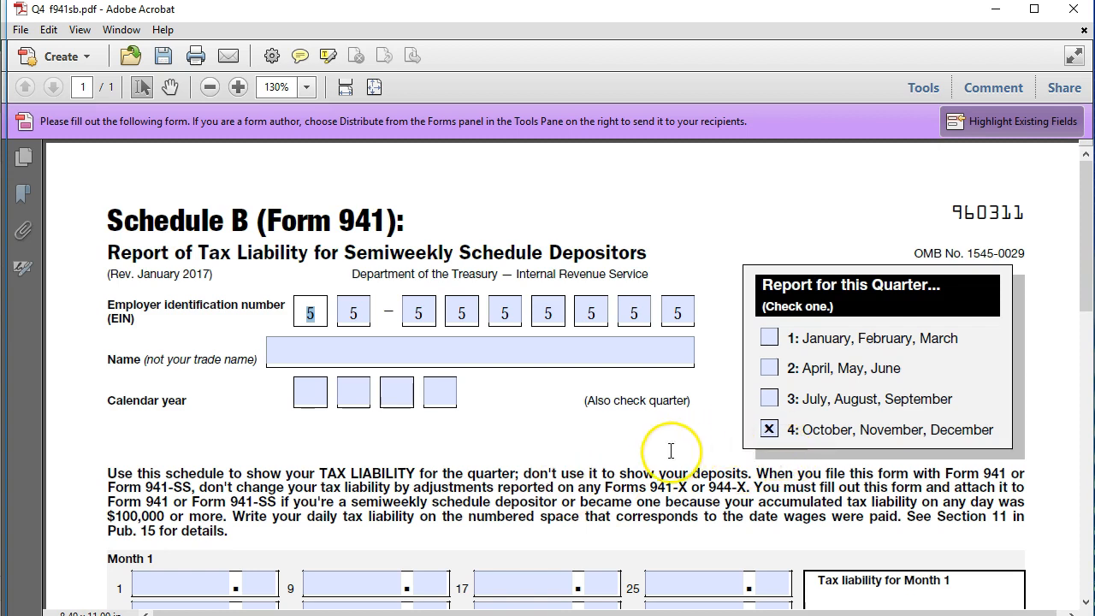
# - Review the Month 1 daily grid on Schedule B, and select the 11/15 Cash-Checking deposit in the Excel payroll journal
pyautogui.scroll(-3, 619, 467)
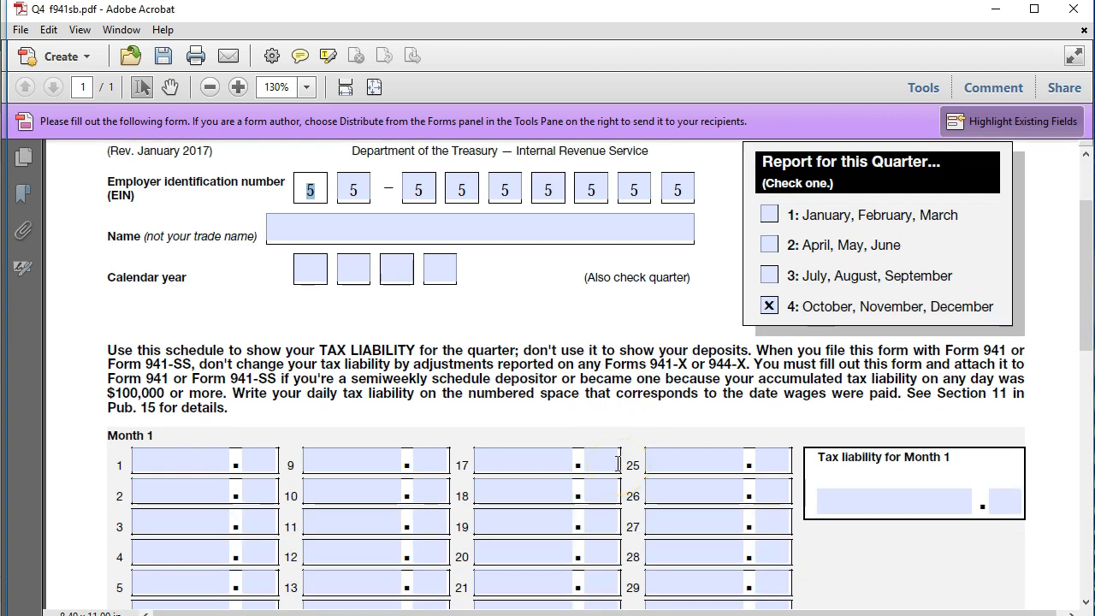
pyautogui.scroll(-2, 618, 463)
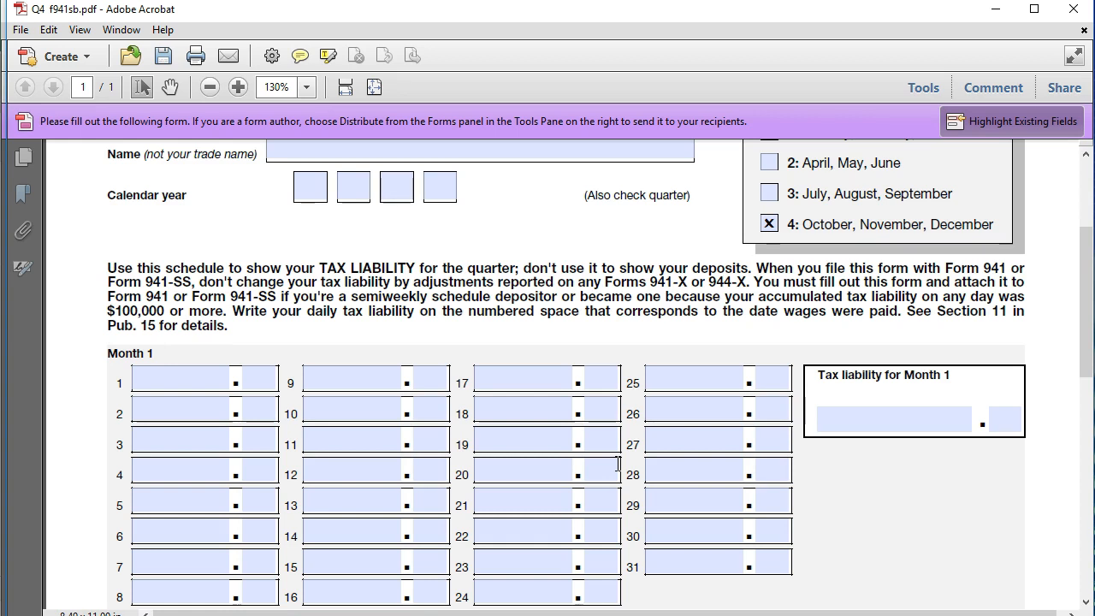
pyautogui.click(520, 442)
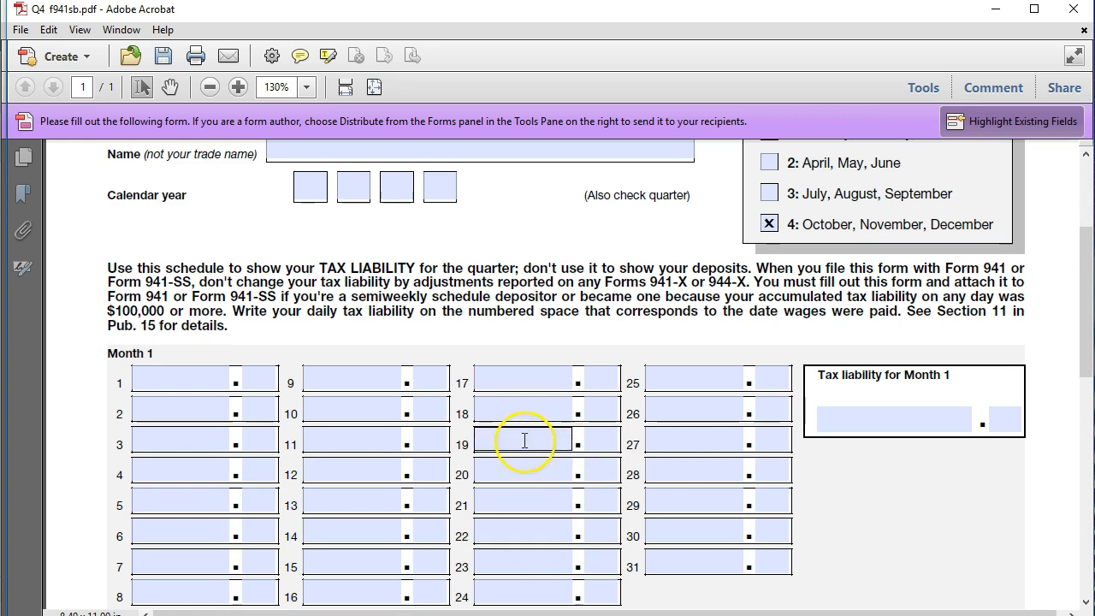
pyautogui.click(512, 462)
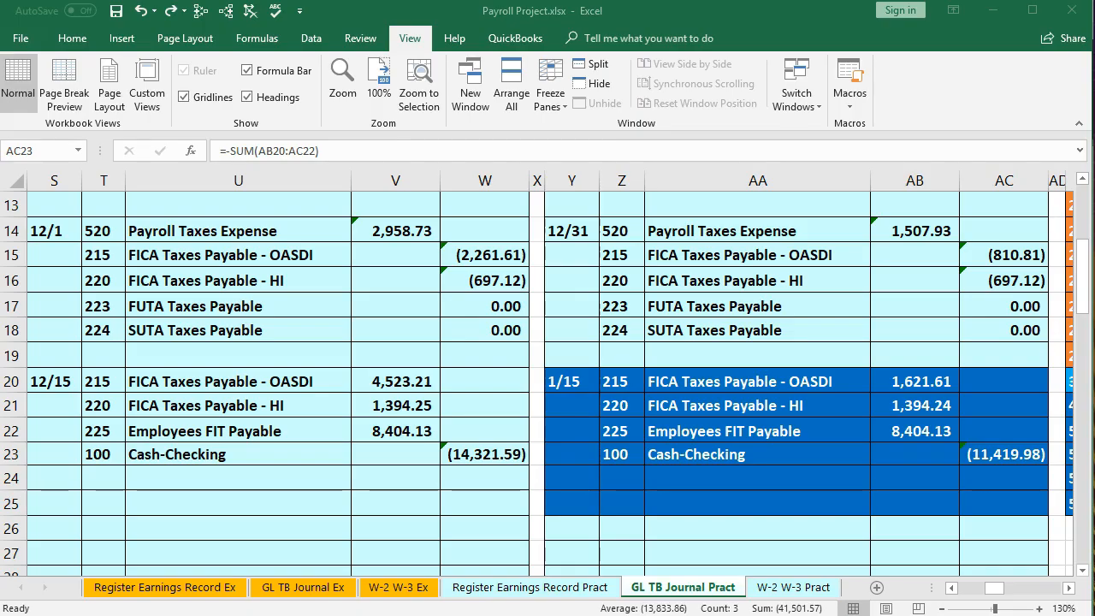
pyautogui.click(420, 522)
pyautogui.press('Left')
pyautogui.press('Left')
pyautogui.press('Left')
pyautogui.press('Left')
pyautogui.press('Left')
pyautogui.press('Left')
pyautogui.press('Left')
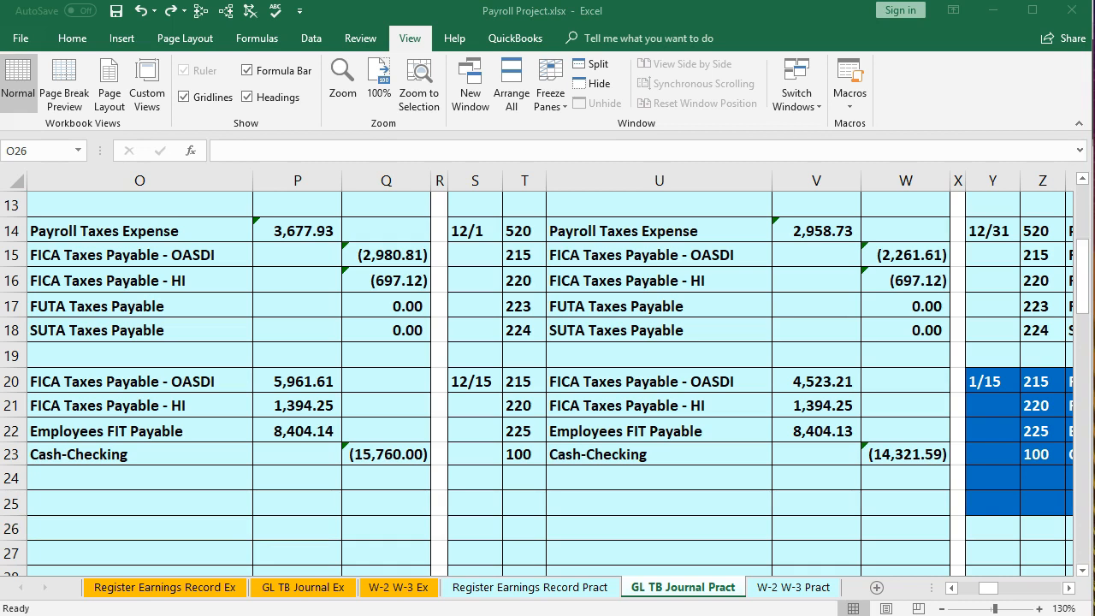
pyautogui.press('Left')
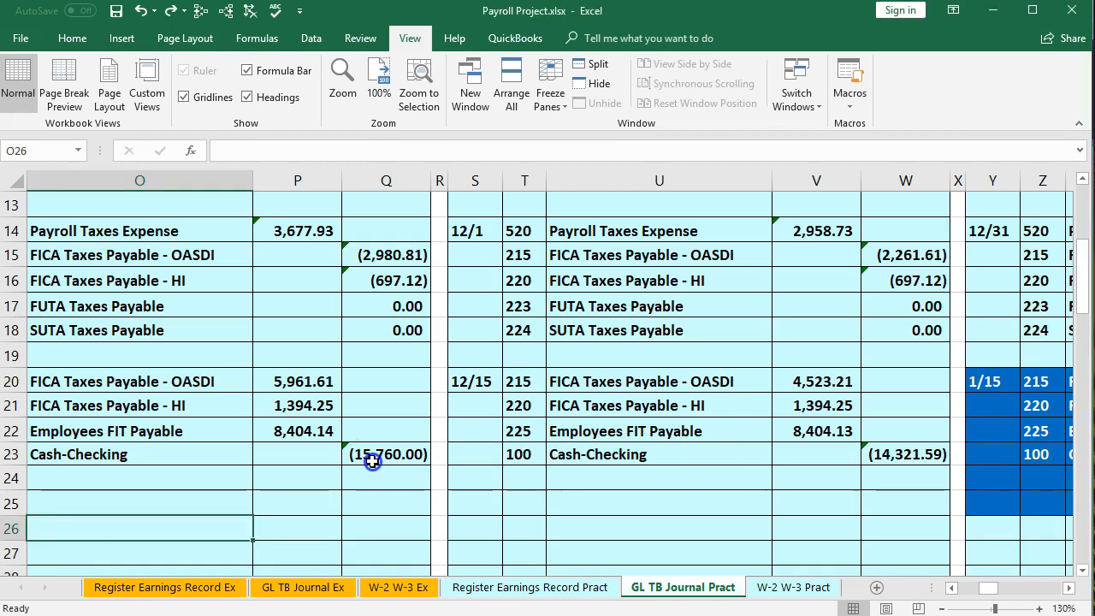
pyautogui.press('Left')
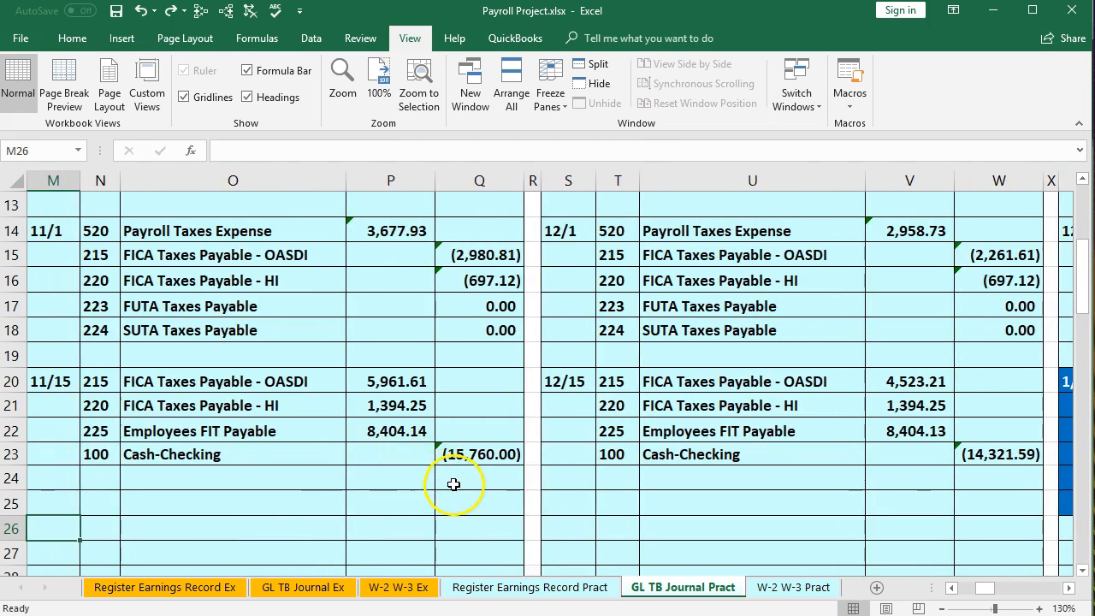
pyautogui.click(477, 456)
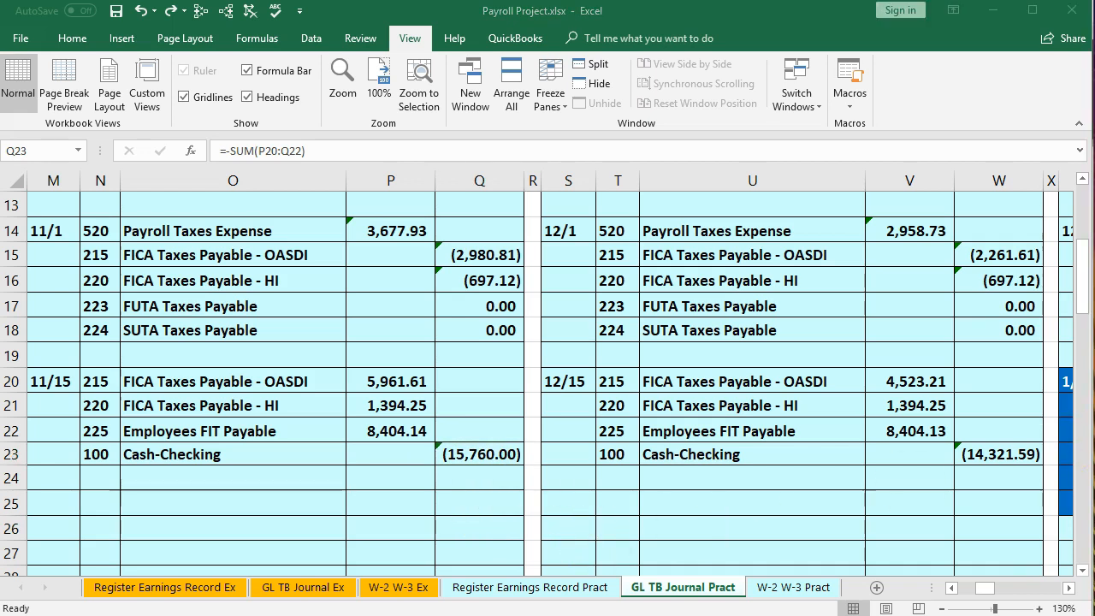
# - Return to Schedule B in Acrobat and enter 15,760.90 on day 1 of Month 1
pyautogui.hotkey('alt', 'Tab')
pyautogui.hotkey('alt', 'Tab')
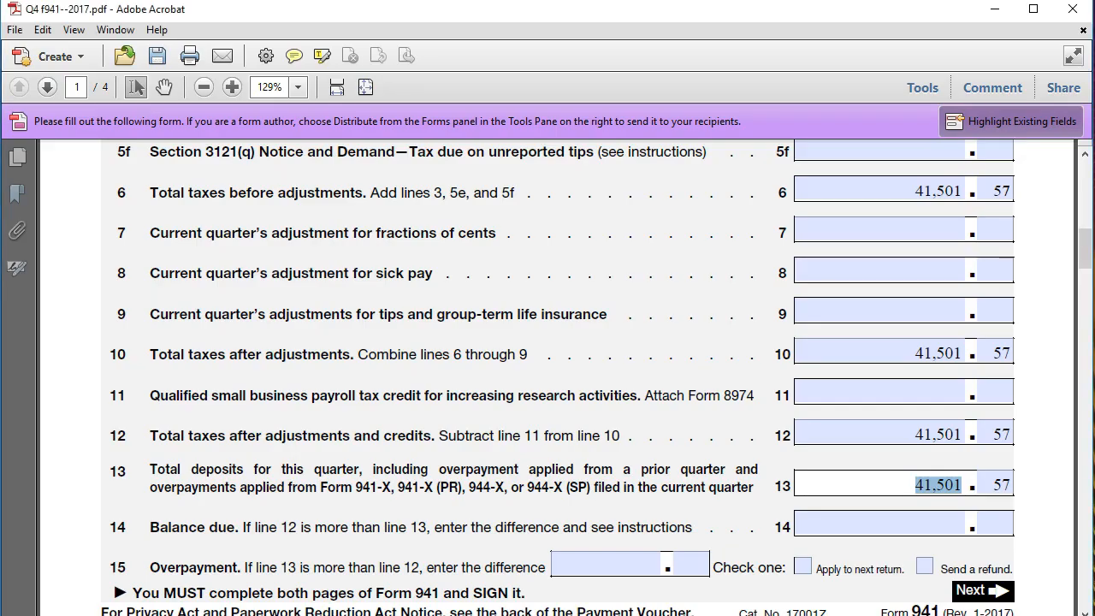
pyautogui.hotkey('alt', 'Tab')
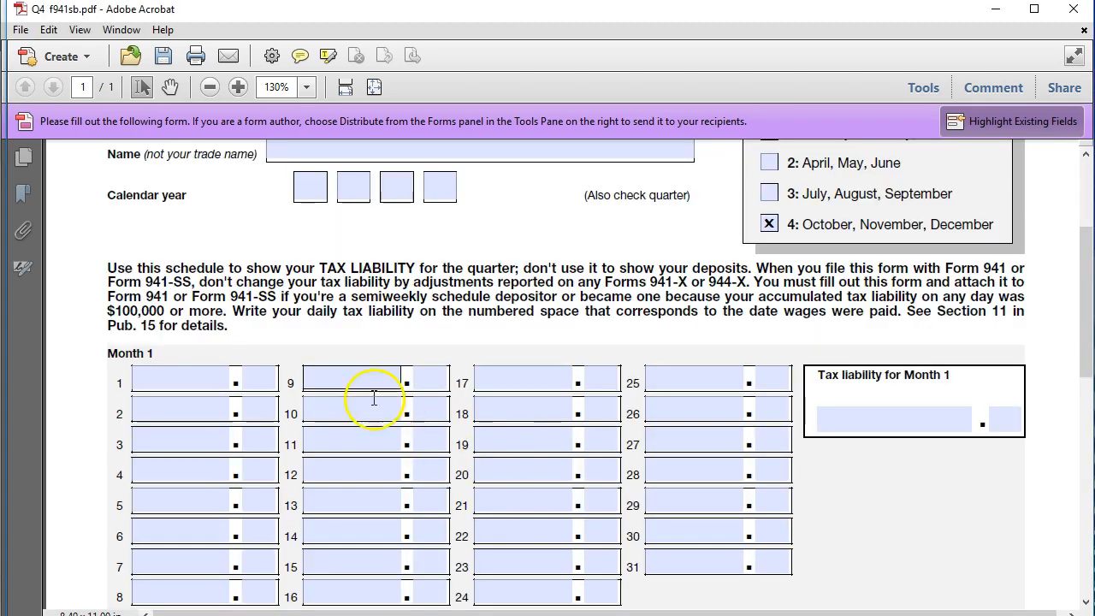
pyautogui.click(204, 382)
pyautogui.write('15,760')
pyautogui.press('Tab')
pyautogui.write('90')
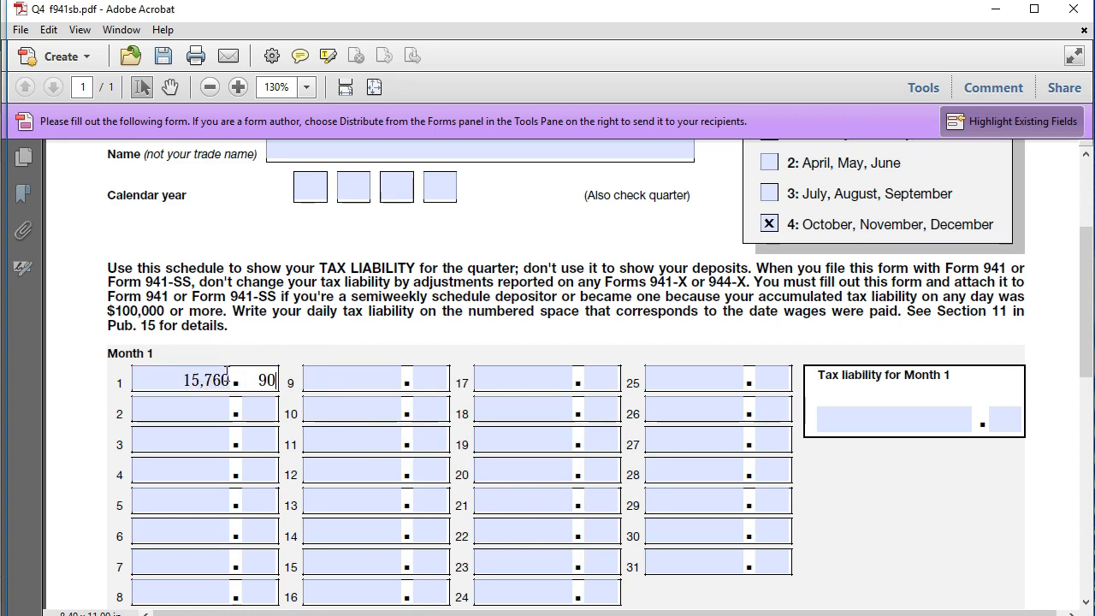
pyautogui.click(240, 377)
# - Enter 15,760.90 as the tax liability for Month 1
pyautogui.click(865, 410)
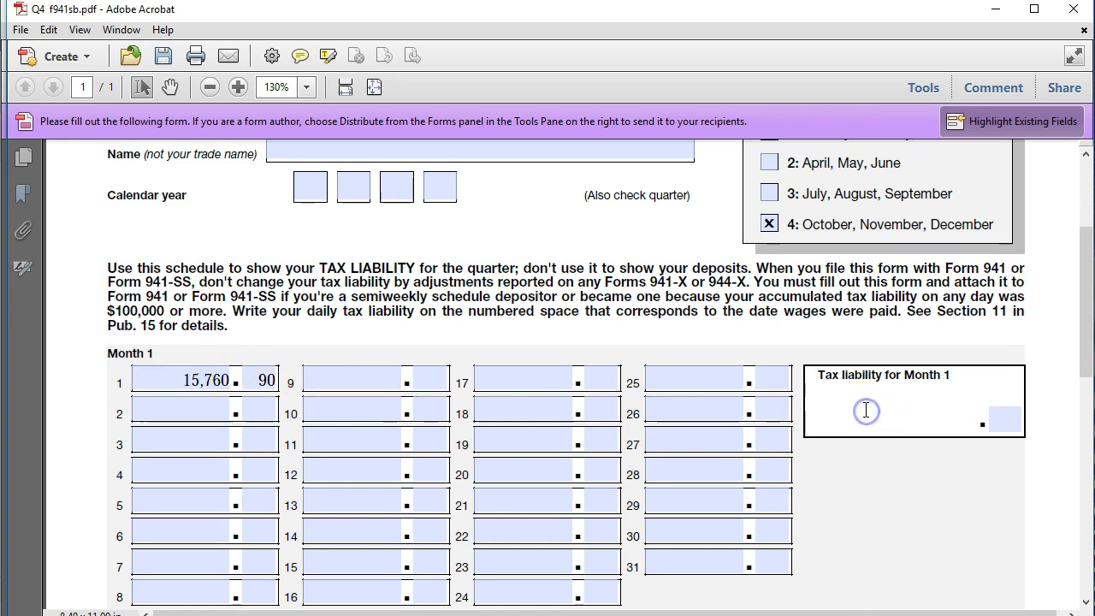
pyautogui.write('15,760')
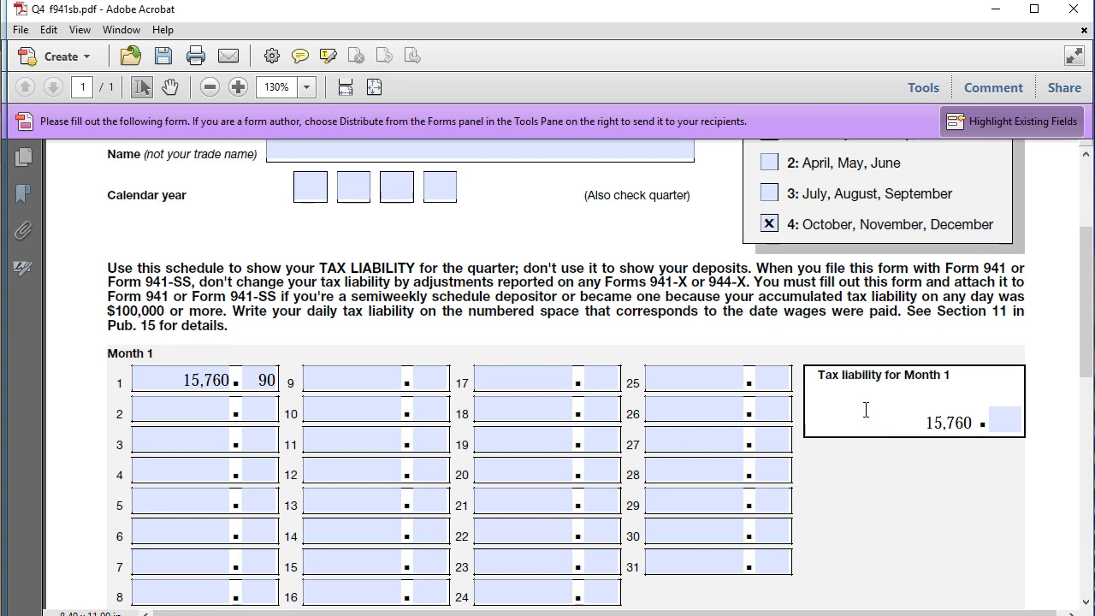
pyautogui.press('Tab')
pyautogui.write('90')
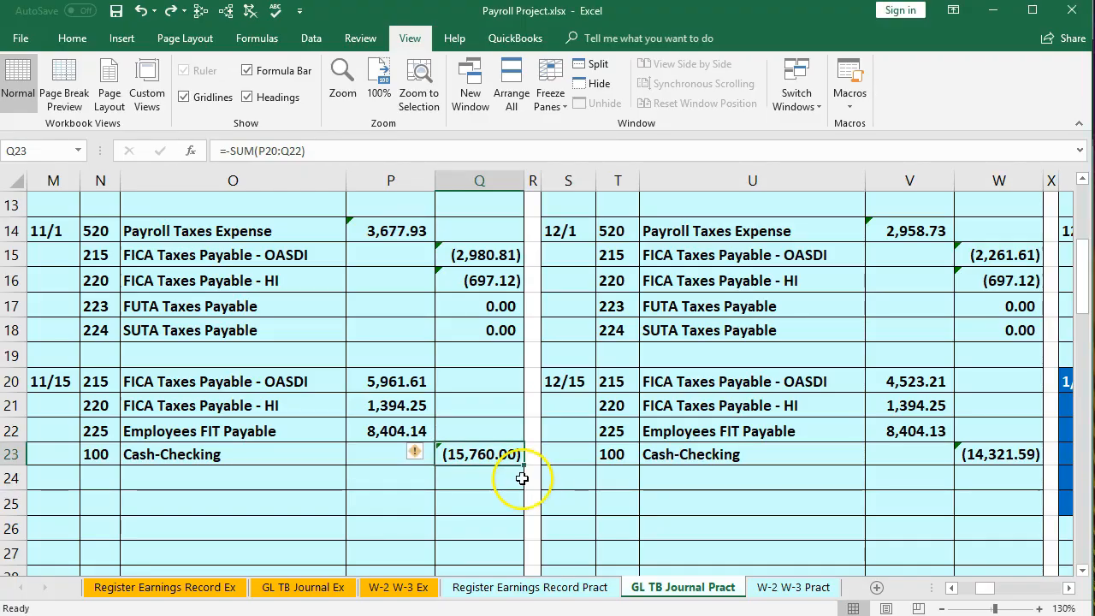
# - Switch to the Excel journal and review the tax deposit entries for each month through 1/15
pyautogui.click(550, 459)
pyautogui.press('Left')
pyautogui.press('Left')
pyautogui.press('Left')
pyautogui.press('Left')
pyautogui.press('Left')
pyautogui.press('Left')
pyautogui.press('Left')
pyautogui.press('Left')
pyautogui.press('Left')
pyautogui.press('Left')
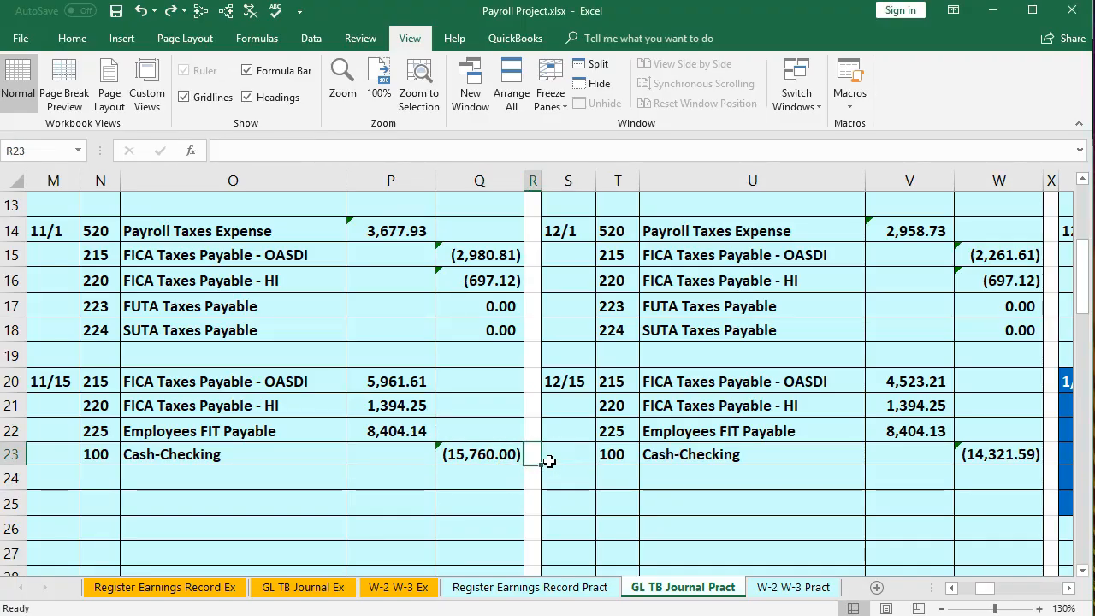
pyautogui.press('Right')
pyautogui.press('Right')
pyautogui.press('Right')
pyautogui.press('Right')
pyautogui.press('Right')
pyautogui.press('Right')
pyautogui.press('Right')
pyautogui.press('Right')
pyautogui.press('Right')
pyautogui.press('Right')
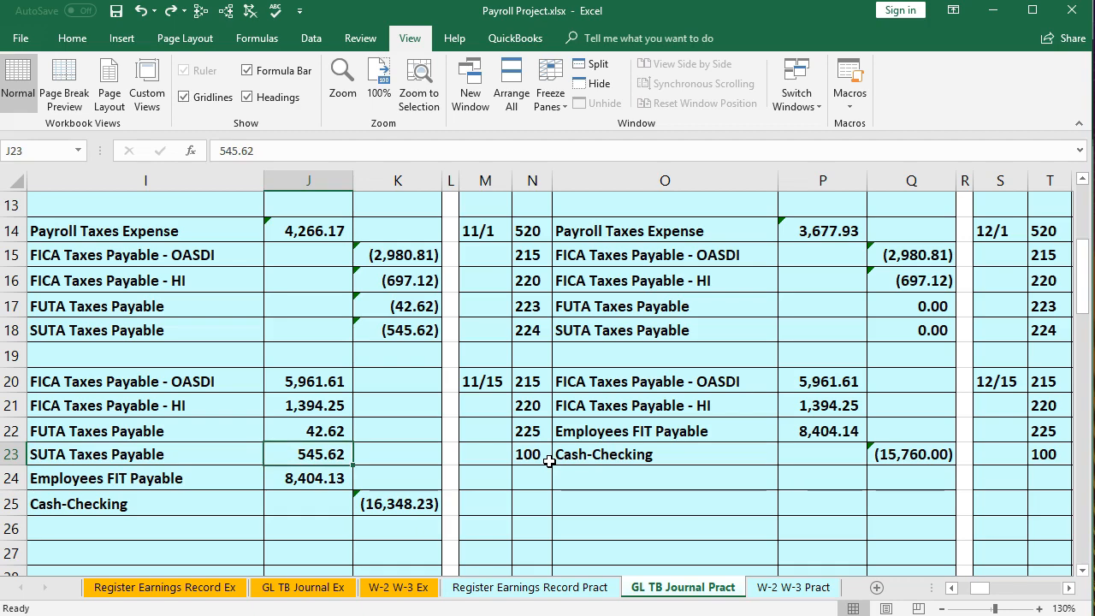
pyautogui.press('Right')
pyautogui.press('Right')
pyautogui.press('Right')
pyautogui.press('Right')
pyautogui.press('Right')
pyautogui.press('Right')
pyautogui.press('Right')
pyautogui.press('Right')
pyautogui.press('Right')
pyautogui.press('Right')
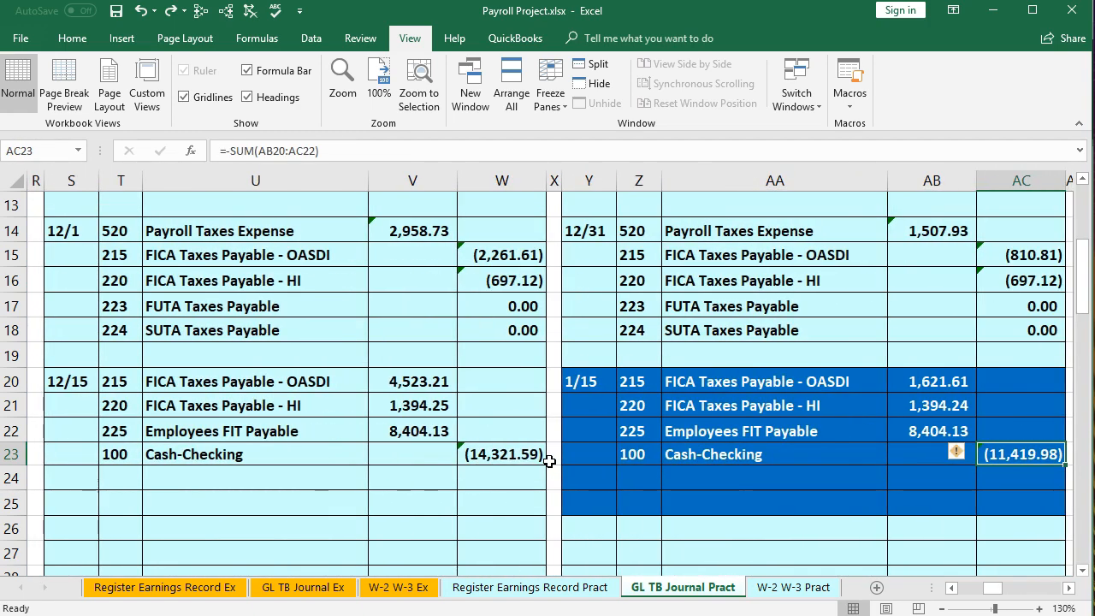
# - Check the date and cash amount of the 12/15 deposit entry, and recheck the 11/15 deposit amount
pyautogui.click(75, 382)
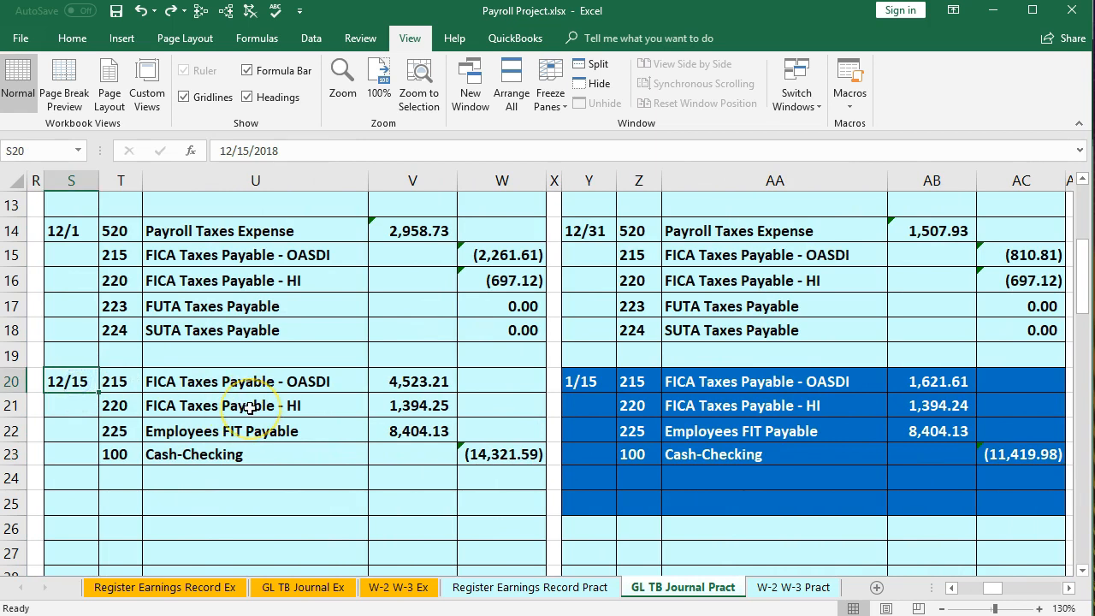
pyautogui.click(502, 456)
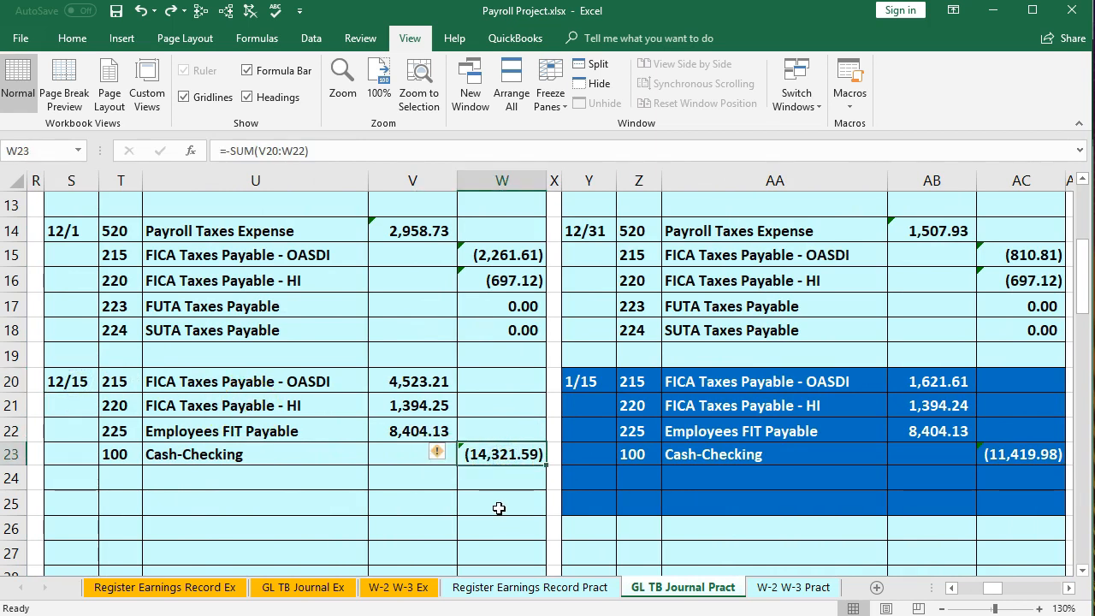
pyautogui.press('Left')
pyautogui.press('Left')
pyautogui.press('Left')
pyautogui.press('Left')
pyautogui.press('Left')
pyautogui.press('Left')
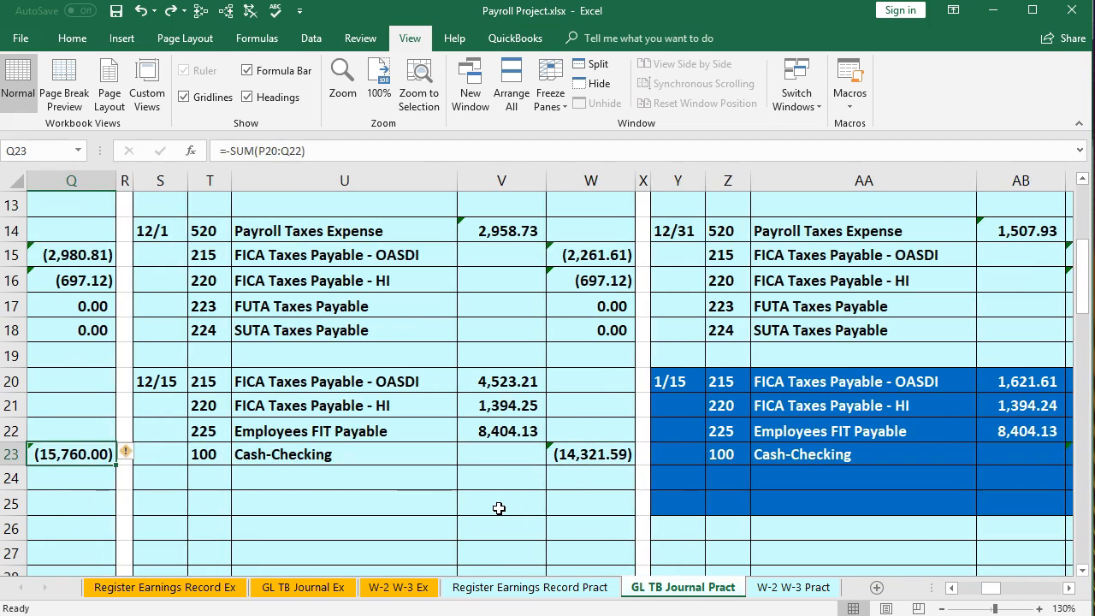
pyautogui.hscroll(-1, 499, 508)
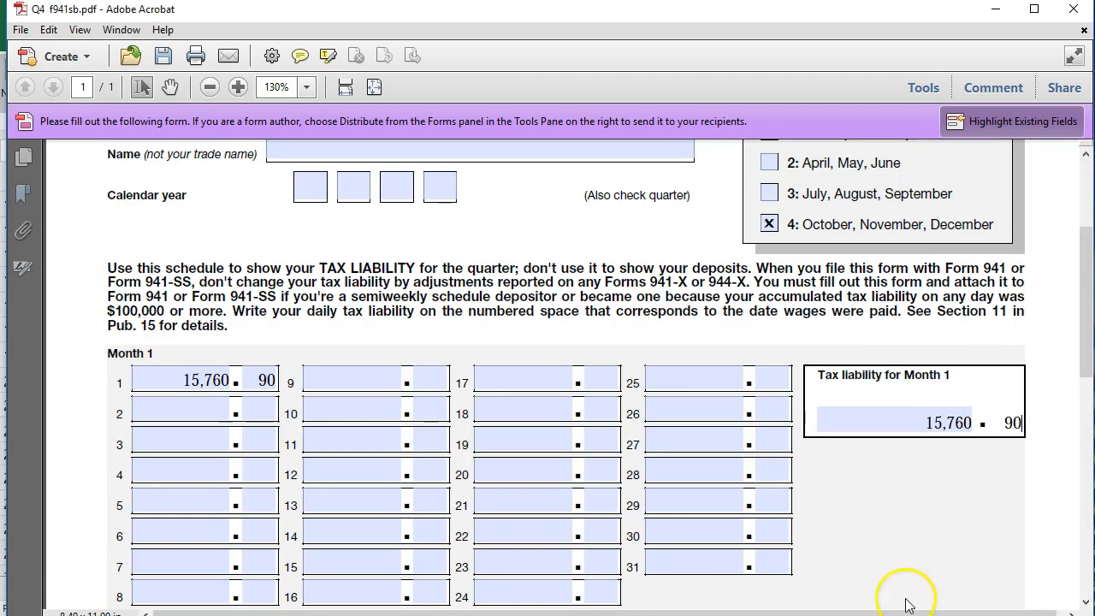
# - Return to Schedule B and correct the cents to 00 for both Month 1 day 1 and the Month 1 tax liability
pyautogui.click(268, 382)
pyautogui.press('BackSpace')
pyautogui.press('BackSpace')
pyautogui.write('00')
pyautogui.click(1000, 423)
pyautogui.press('Delete')
pyautogui.write('0')
pyautogui.scroll(-4, 899, 513)
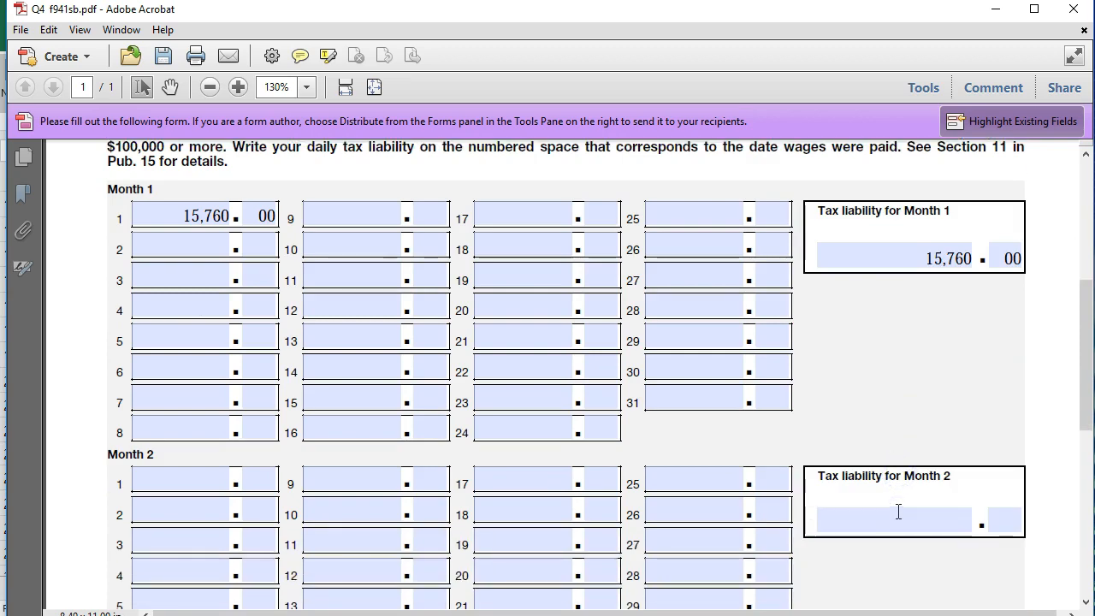
# - Look up the 12/15 Cash-Checking deposit in Excel and enter 14,321.59 on day 1 of Month 2 in Schedule B
pyautogui.hotkey('alt', 'Tab')
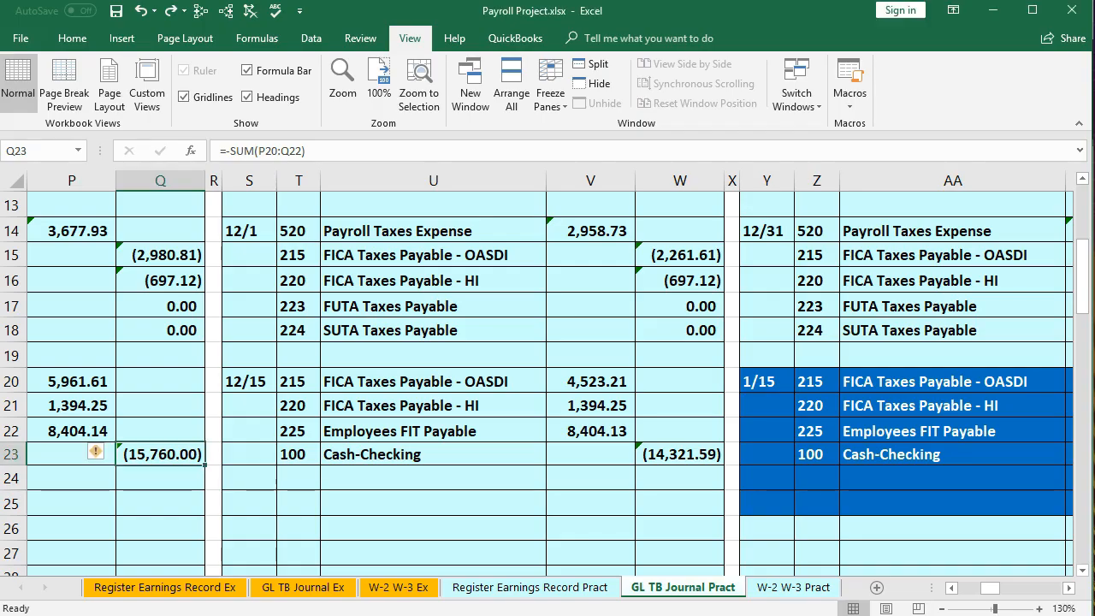
pyautogui.click(474, 479)
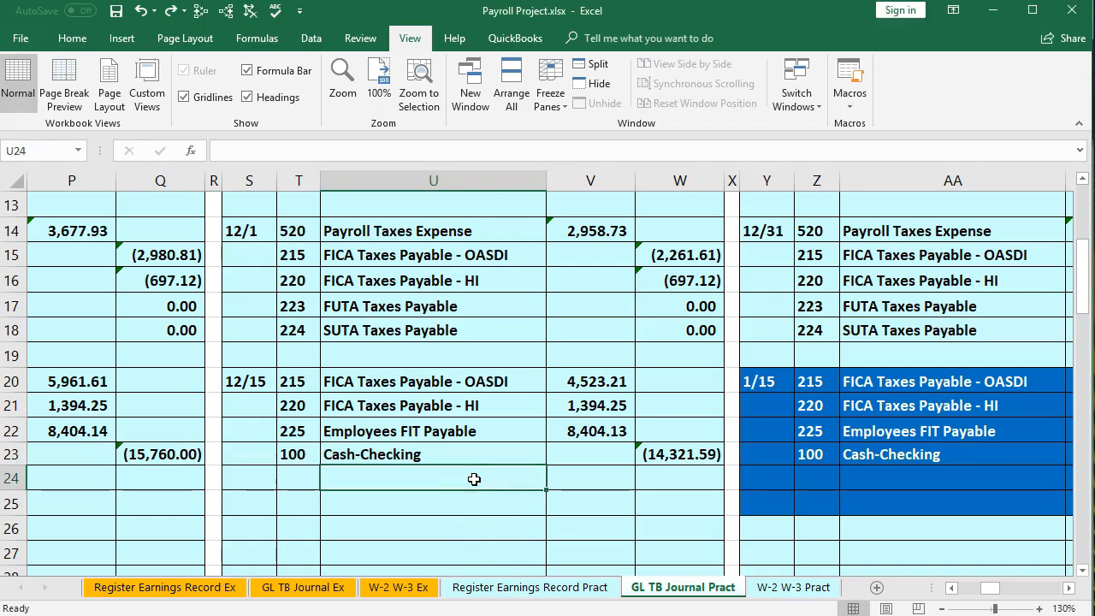
pyautogui.click(700, 455)
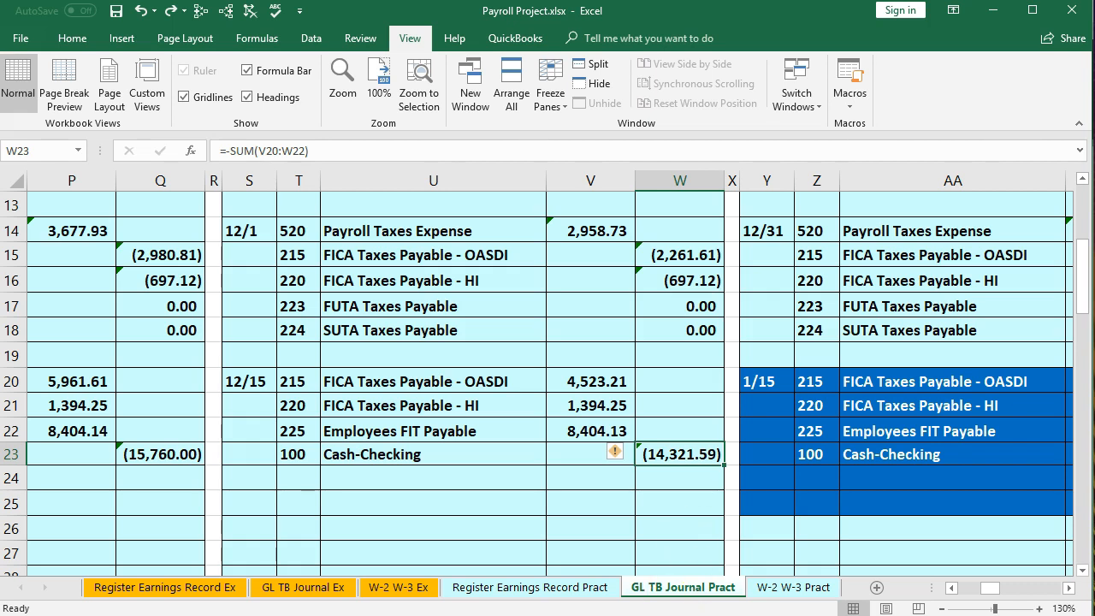
pyautogui.hotkey('alt', 'Tab')
pyautogui.click(203, 479)
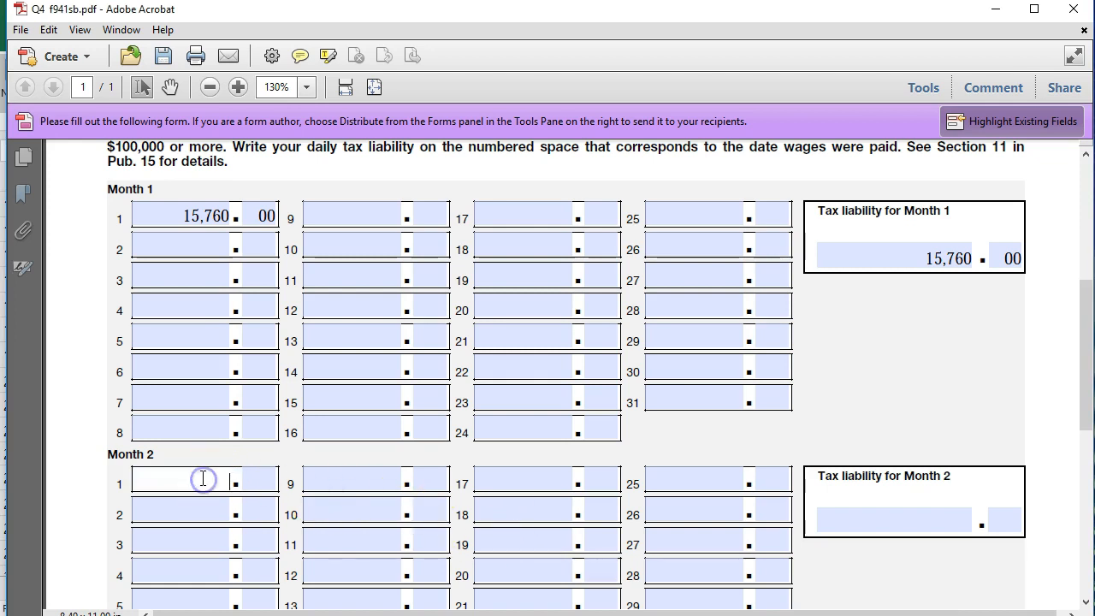
pyautogui.write('14,321')
pyautogui.press('Tab')
pyautogui.write('59')
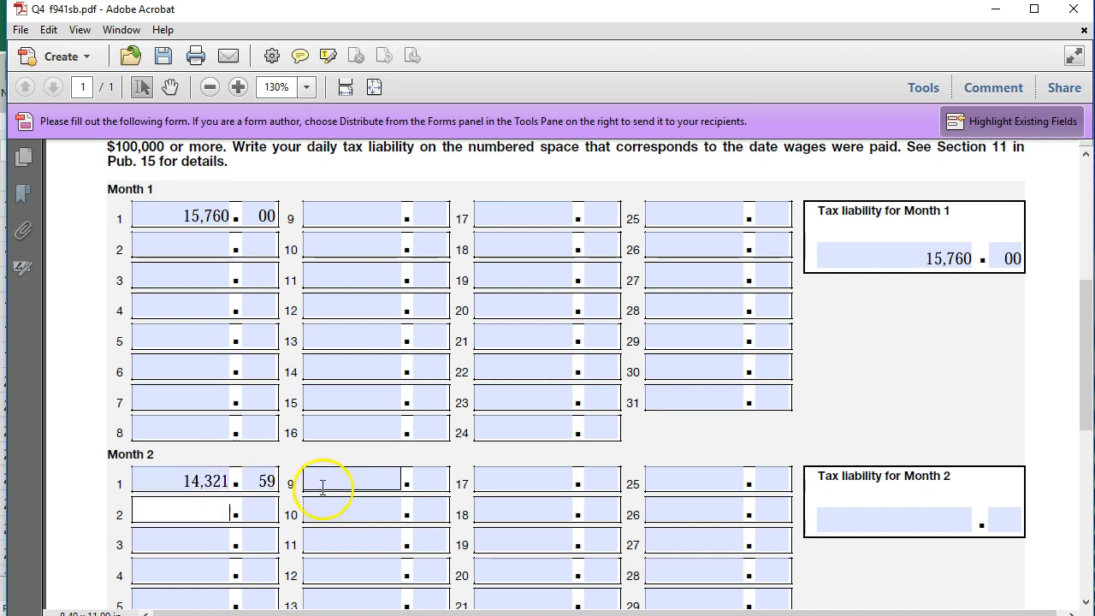
# - Enter 14,321.59 as the tax liability for Month 2
pyautogui.click(828, 519)
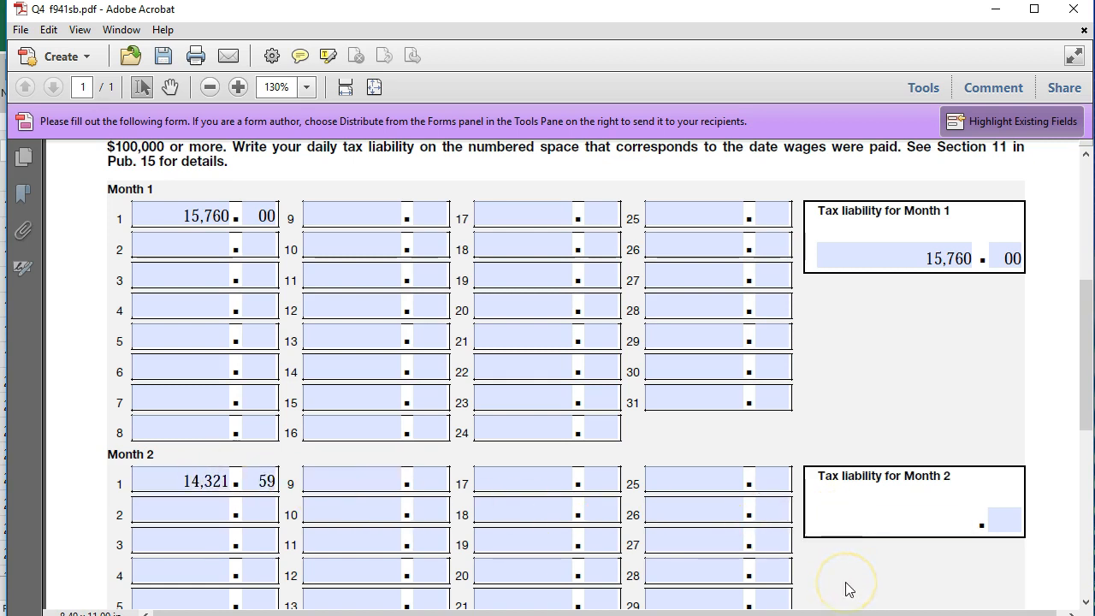
pyautogui.write('14,321')
pyautogui.press('Tab')
pyautogui.write('59')
pyautogui.click(770, 479)
pyautogui.scroll(-4, 772, 480)
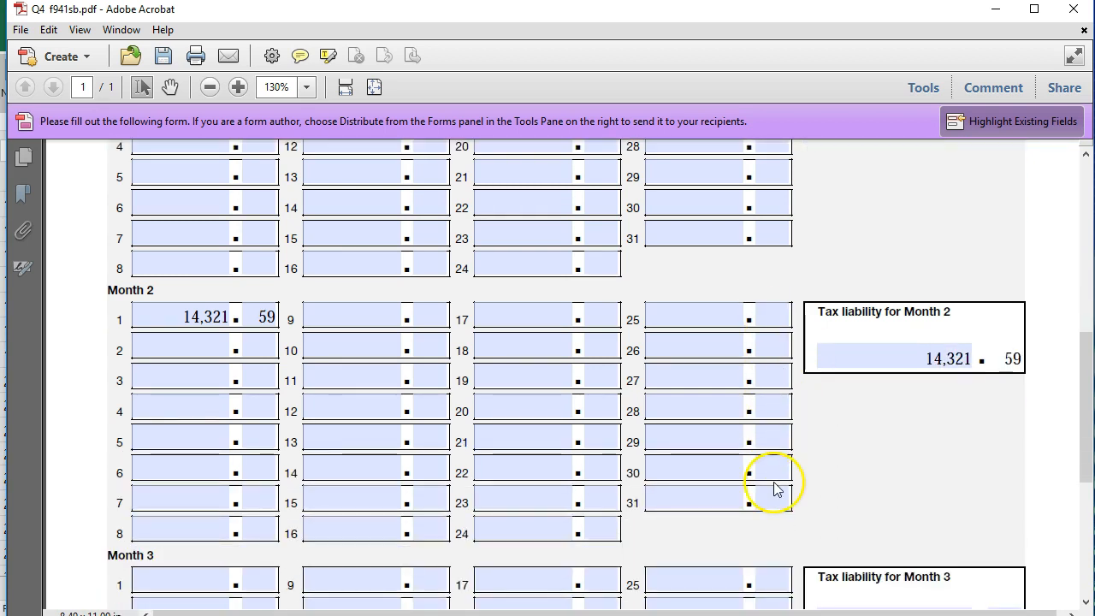
# - Switch to the Excel journal and select the Cash-Checking amount of the 1/15 deposit entry
pyautogui.hotkey('alt', 'Tab')
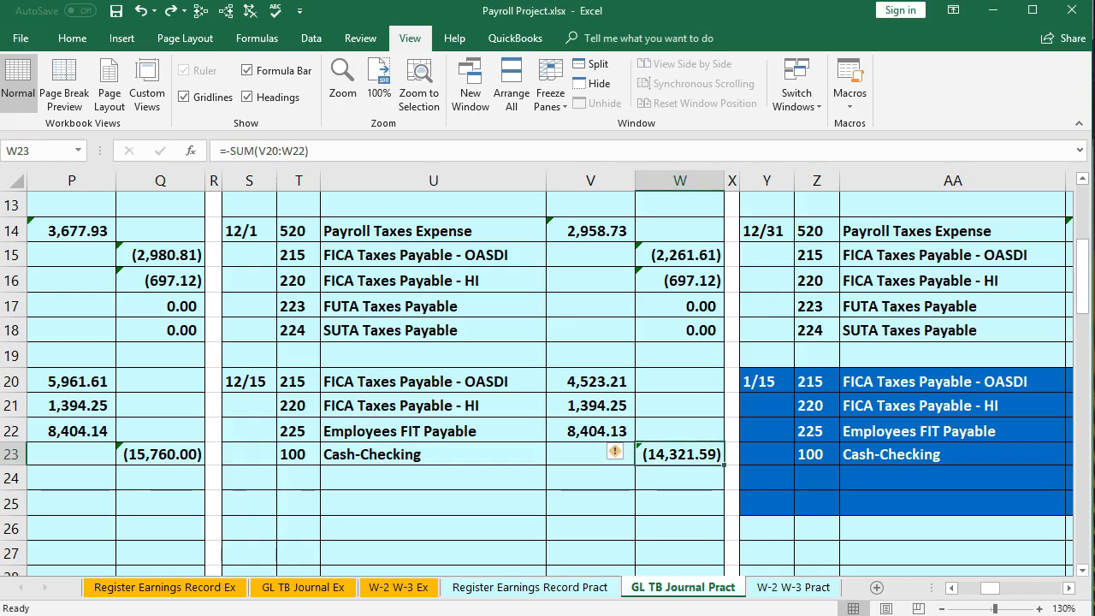
pyautogui.click(627, 502)
pyautogui.press('Right')
pyautogui.press('Right')
pyautogui.press('Right')
pyautogui.press('Right')
pyautogui.press('Right')
pyautogui.press('Right')
pyautogui.press('Right')
pyautogui.press('Right')
pyautogui.press('Right')
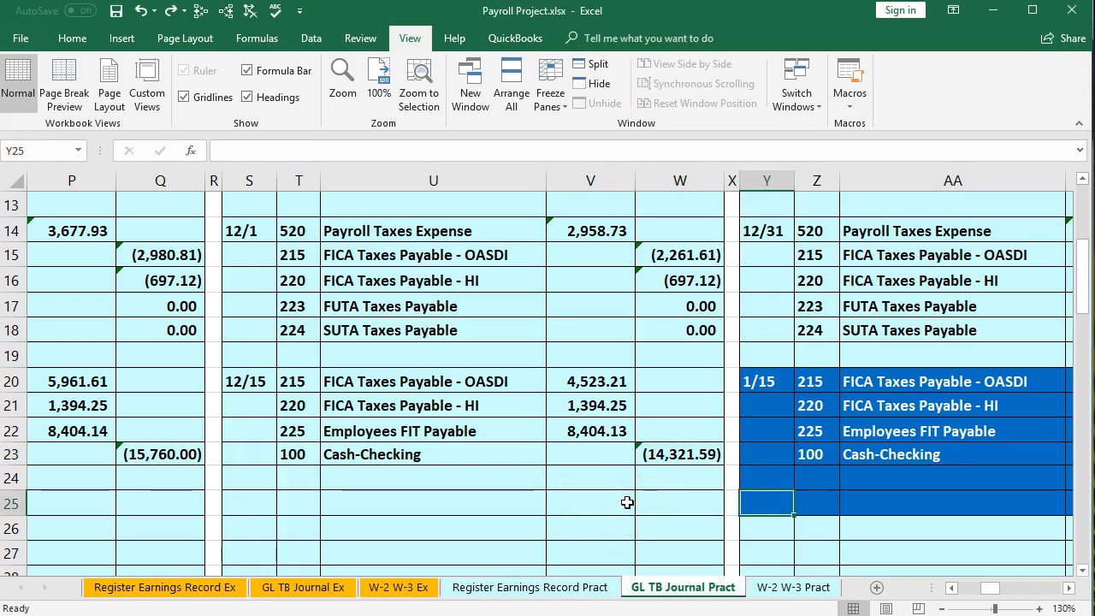
pyautogui.press('Up')
pyautogui.press('Up')
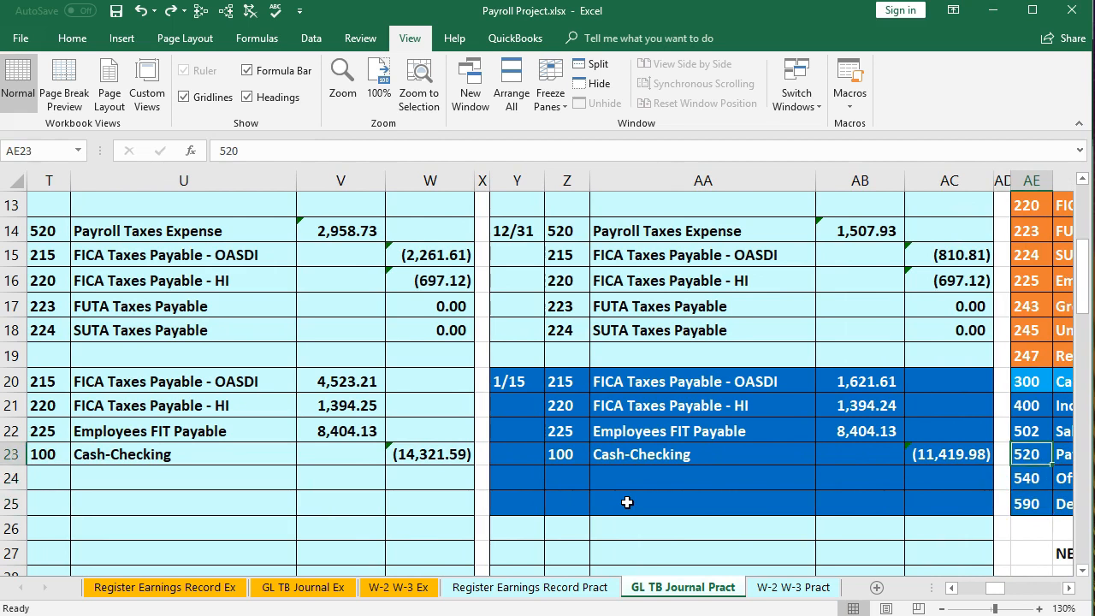
pyautogui.press('Left')
pyautogui.press('Left')
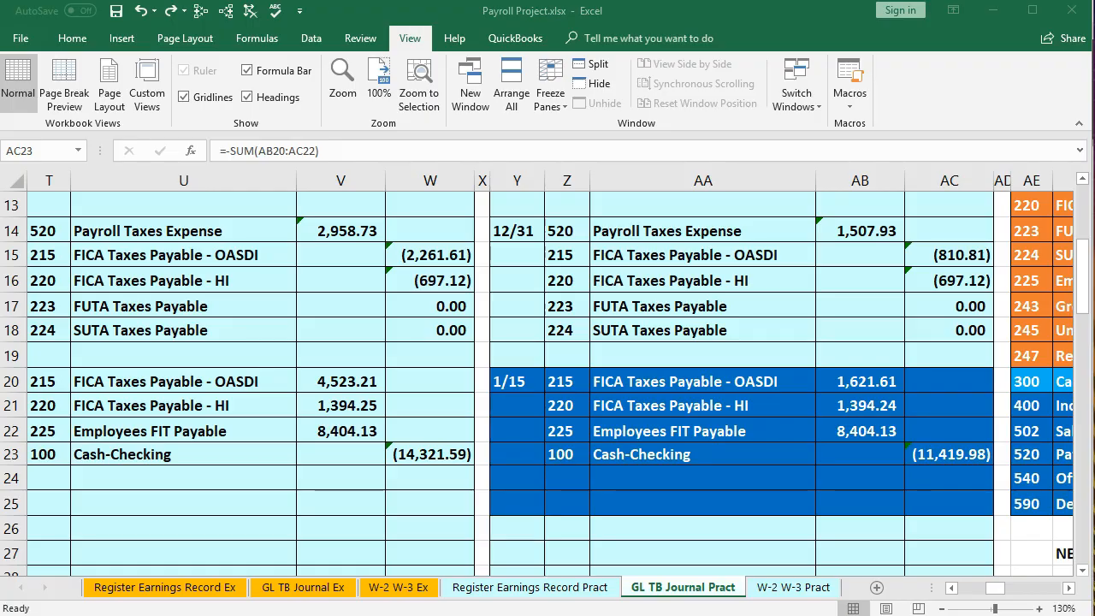
# - Return to Schedule B in Acrobat and enter 11,419.98 on day 1 of Month 3
pyautogui.hotkey('alt', 'Tab')
pyautogui.hotkey('alt', 'Tab')
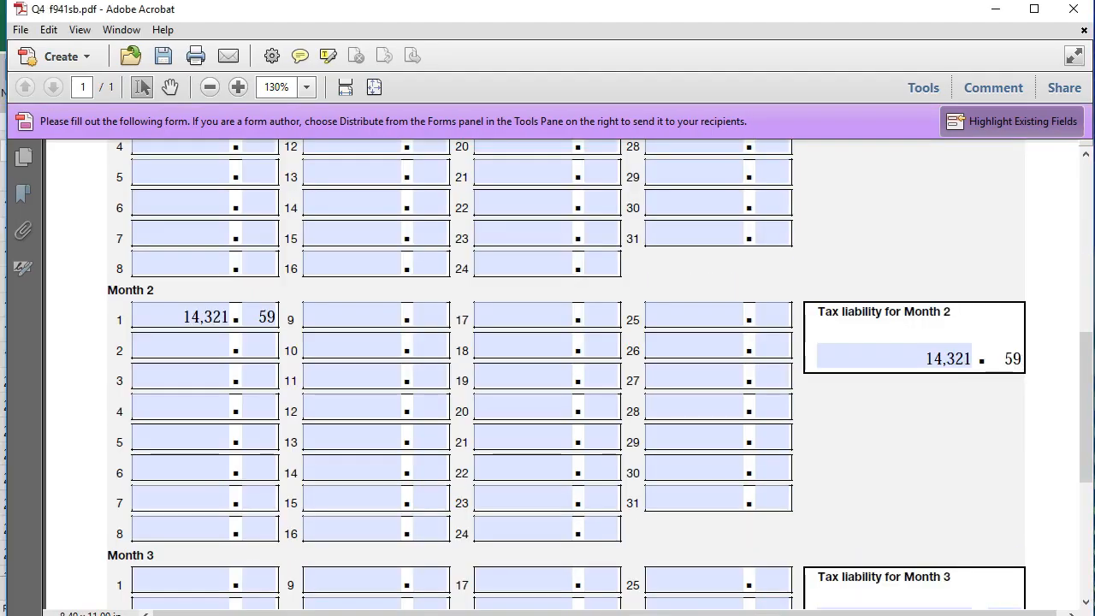
pyautogui.scroll(-2, 342, 530)
pyautogui.click(266, 505)
pyautogui.click(220, 502)
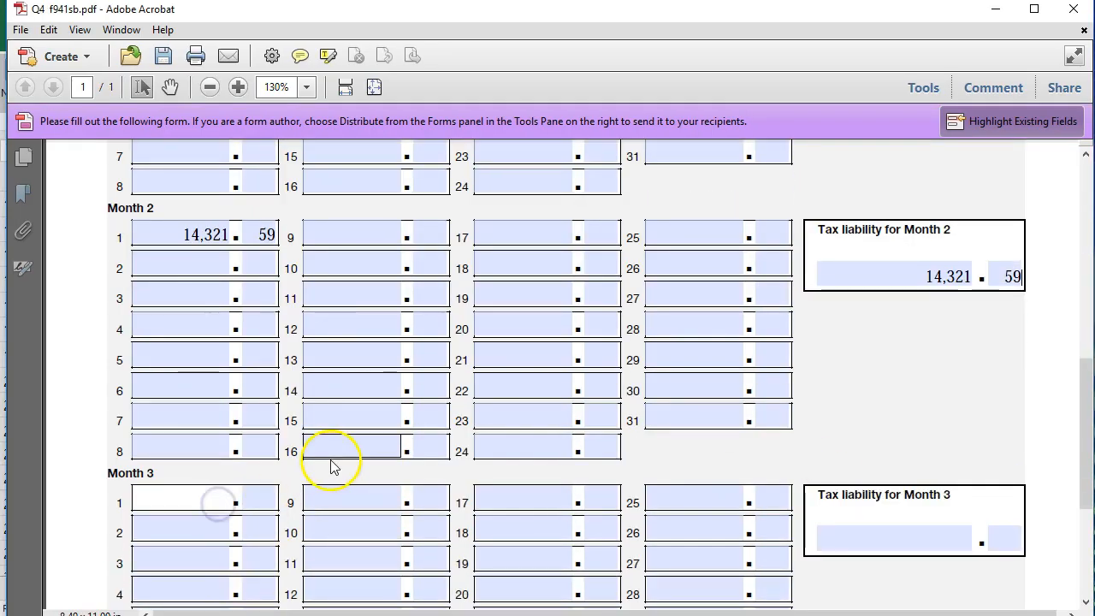
pyautogui.write('11,419')
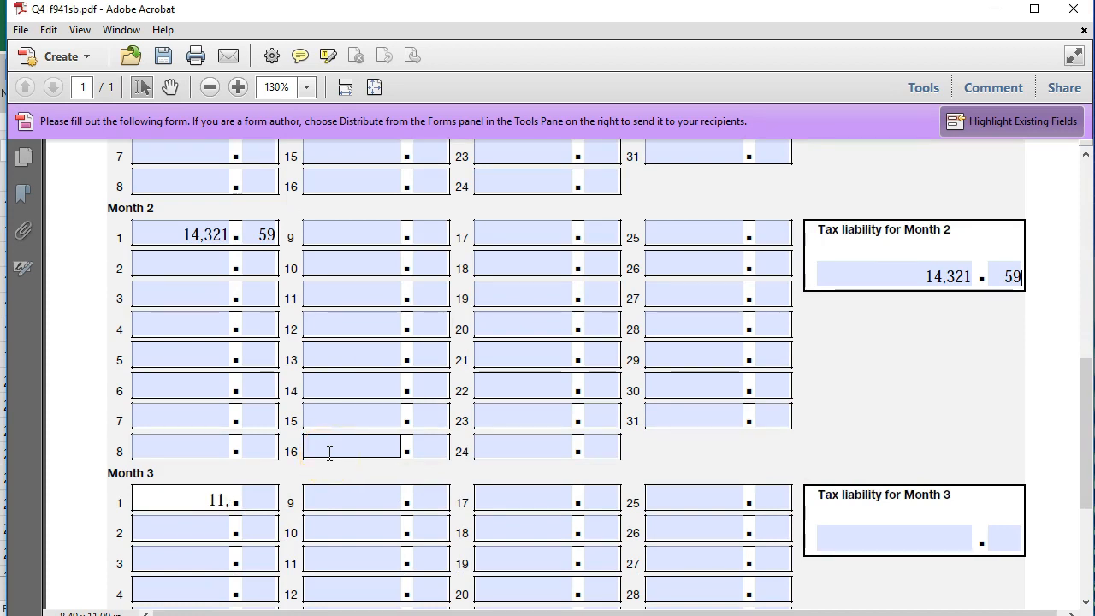
pyautogui.press('Tab')
pyautogui.write('98')
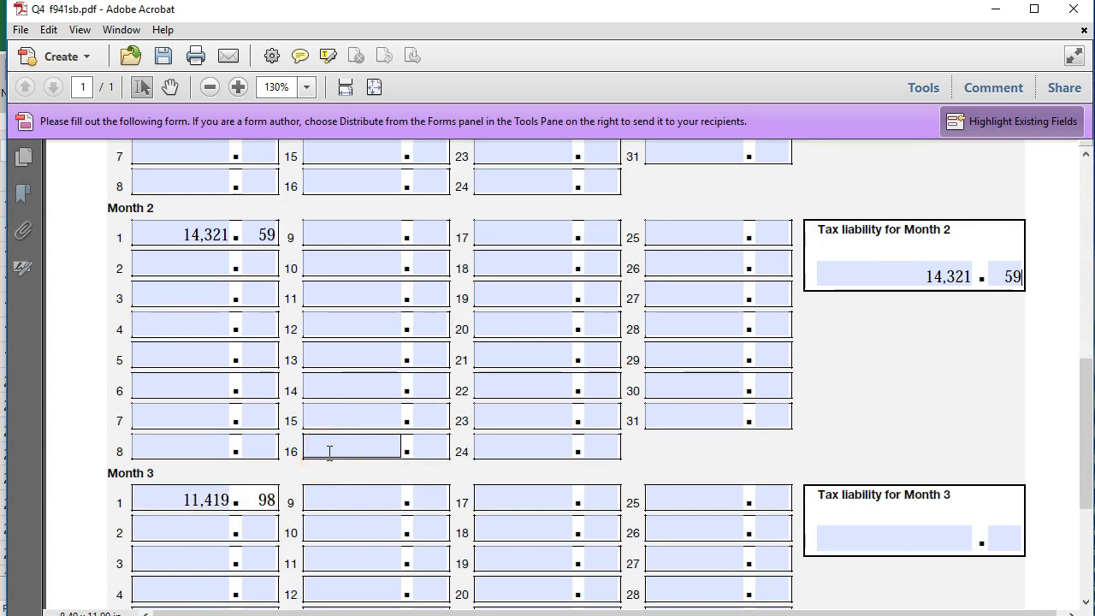
# - Enter 11,419.98 as the tax liability for Month 3
pyautogui.click(844, 538)
pyautogui.write('11,419')
pyautogui.press('Tab')
pyautogui.write('98')
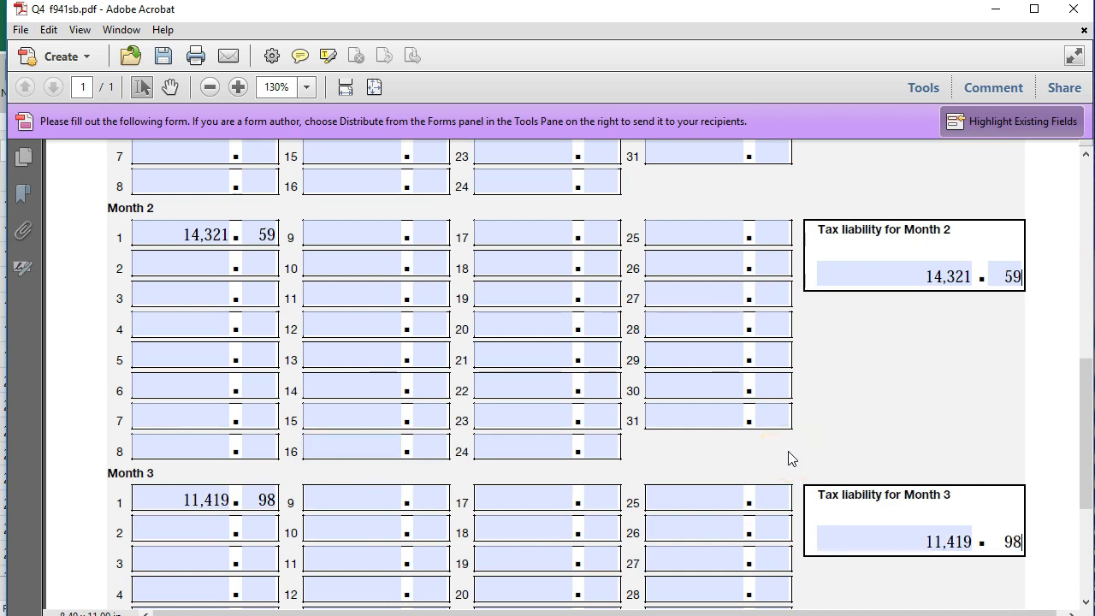
# - Clear the Calculator and add the Month 1 and Month 2 tax liabilities, 15760 + 14321.59
pyautogui.scroll(5, 785, 453)
pyautogui.click(798, 463)
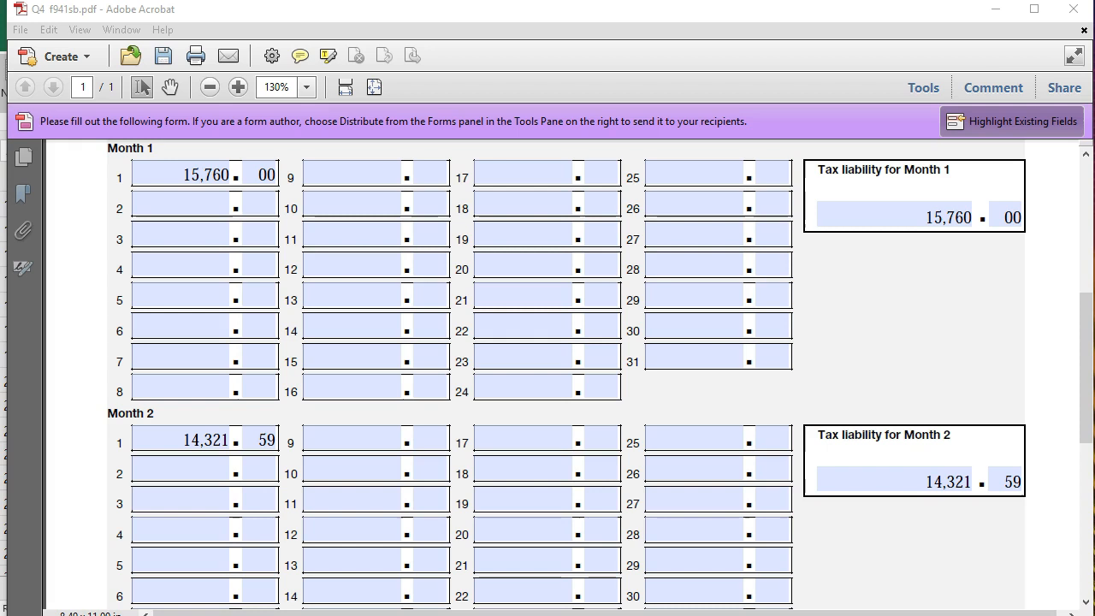
pyautogui.moveTo(881, 161); pyautogui.dragTo(541, 159)
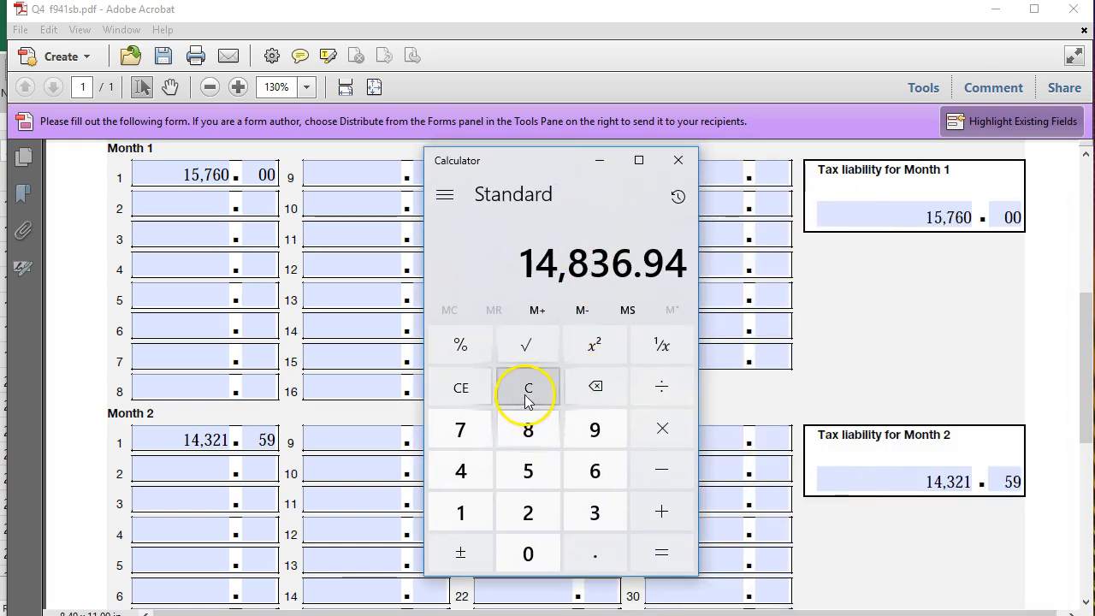
pyautogui.click(530, 392)
pyautogui.write('15760 + 14')
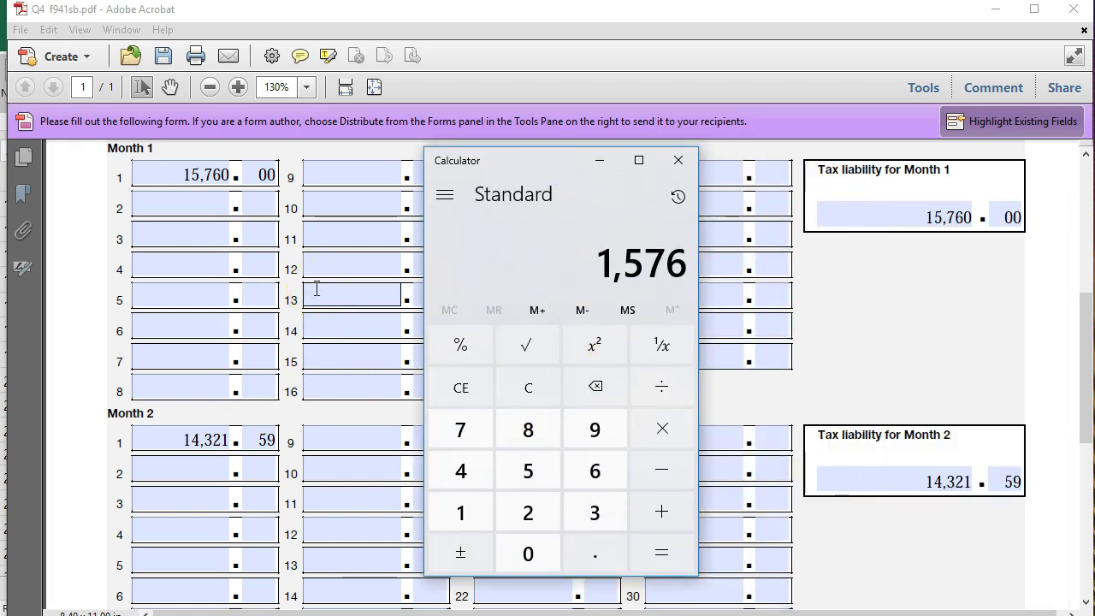
pyautogui.write('321.59 +')
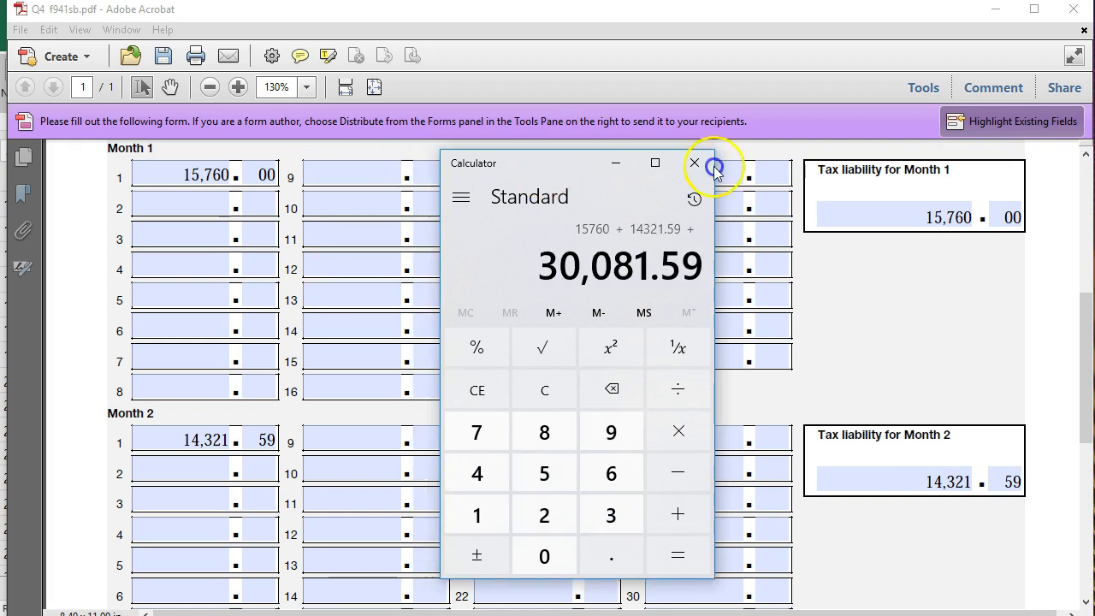
pyautogui.click(695, 160)
pyautogui.scroll(-5, 956, 328)
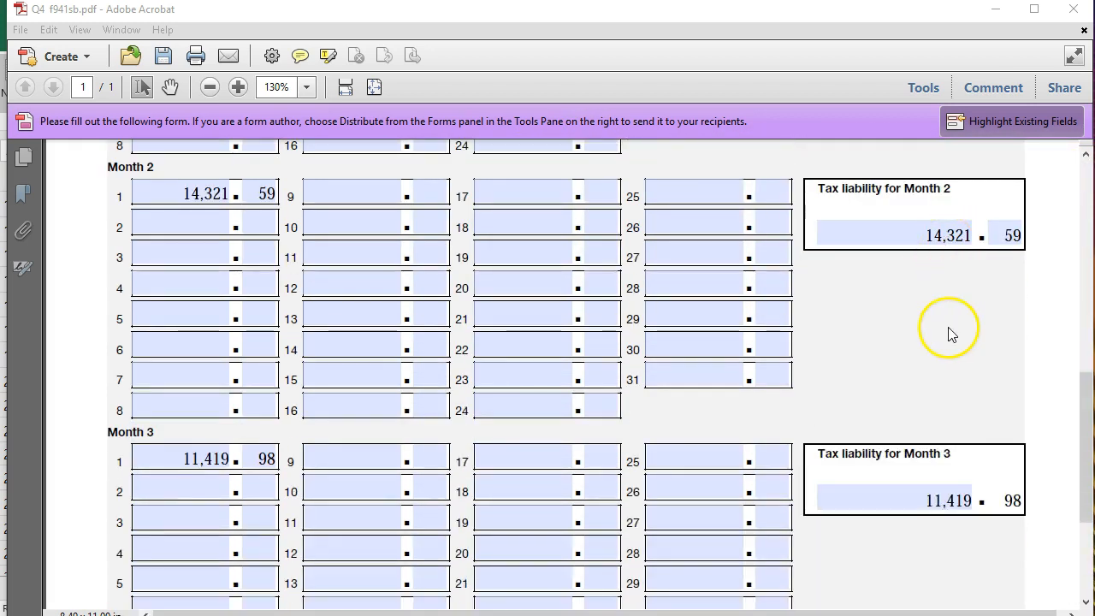
# - Add the Month 3 liability of 11,419.98 to the running sum in Calculator, and minimize it
pyautogui.hotkey('alt', 'Tab')
pyautogui.moveTo(567, 210); pyautogui.dragTo(518, 203)
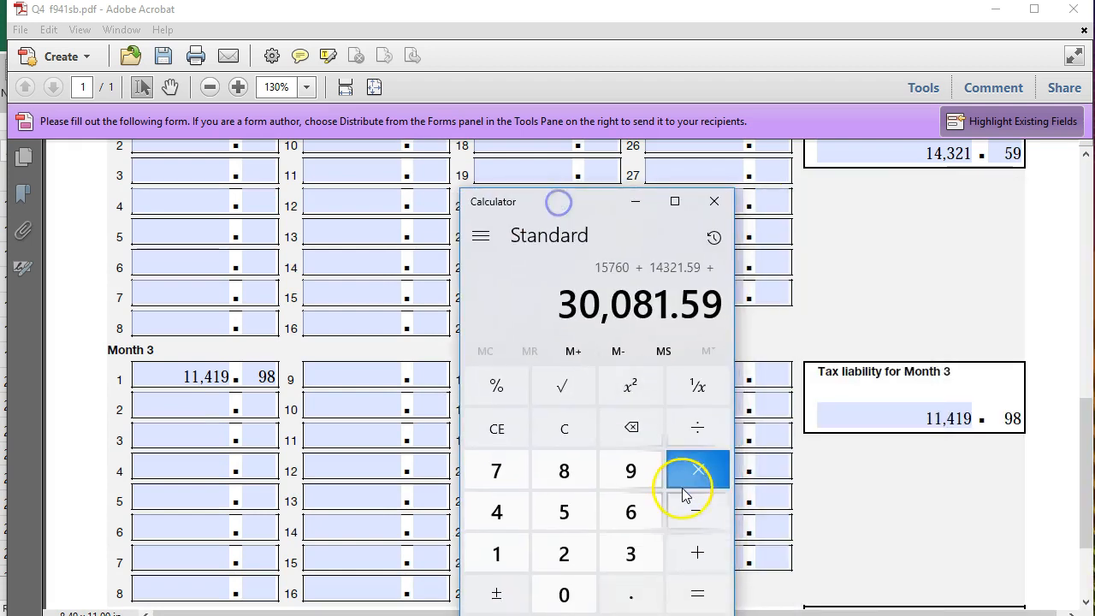
pyautogui.write('1')
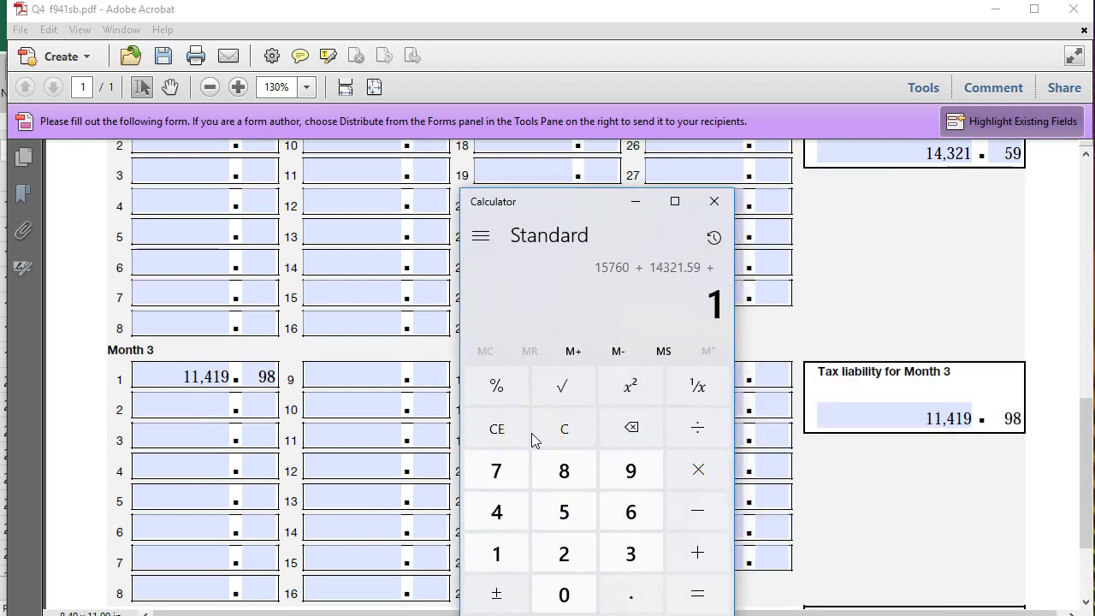
pyautogui.write('1,419.98')
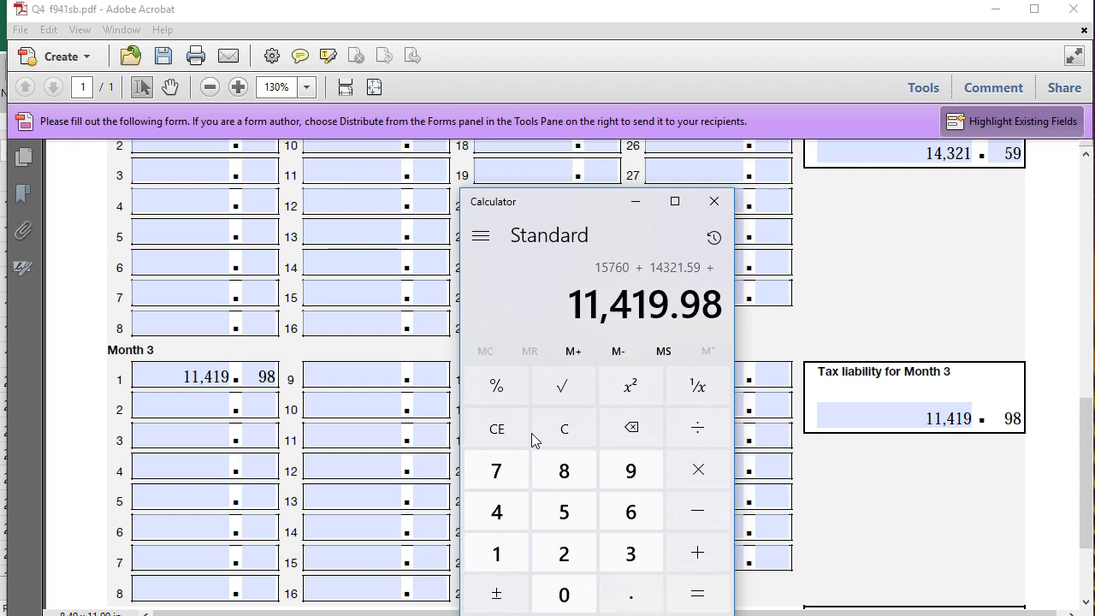
pyautogui.press('Return')
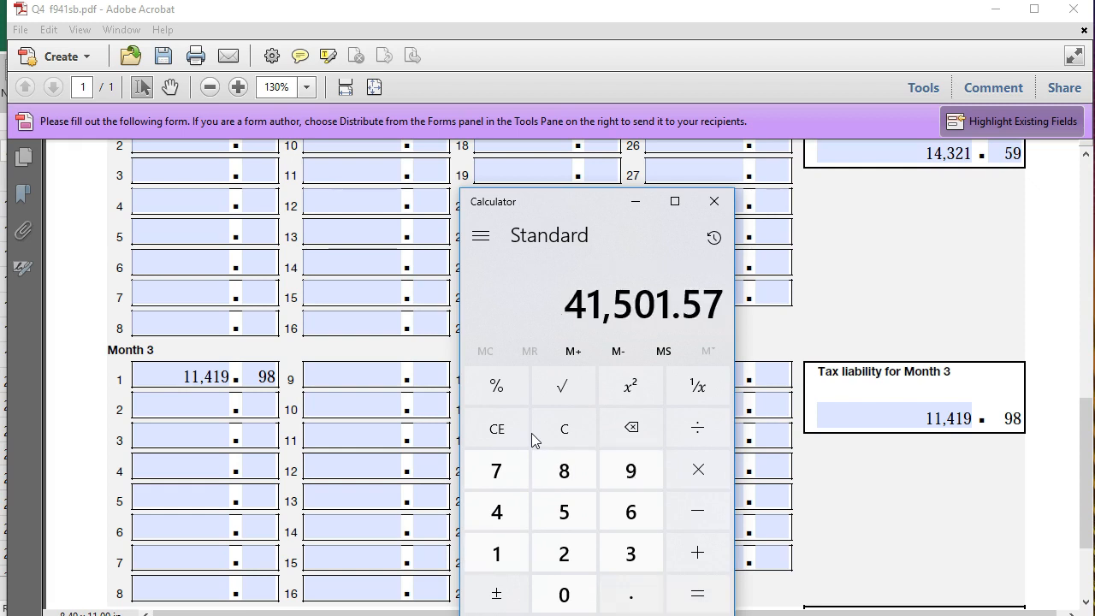
pyautogui.click(635, 201)
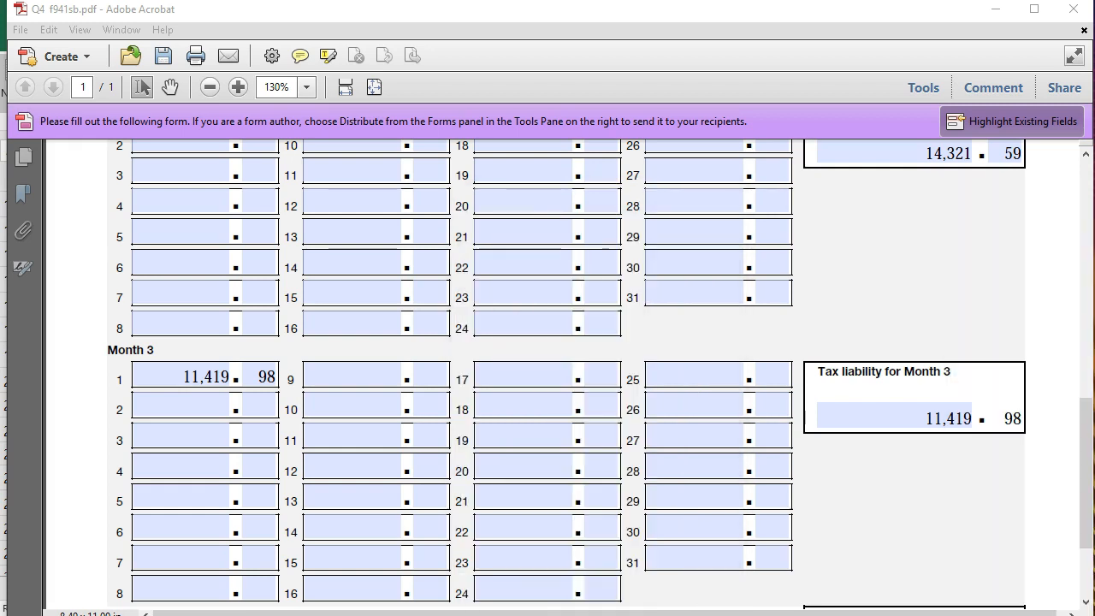
# - Enter 41,501.57 as the total liability for the quarter on Schedule B
pyautogui.scroll(-3, 929, 356)
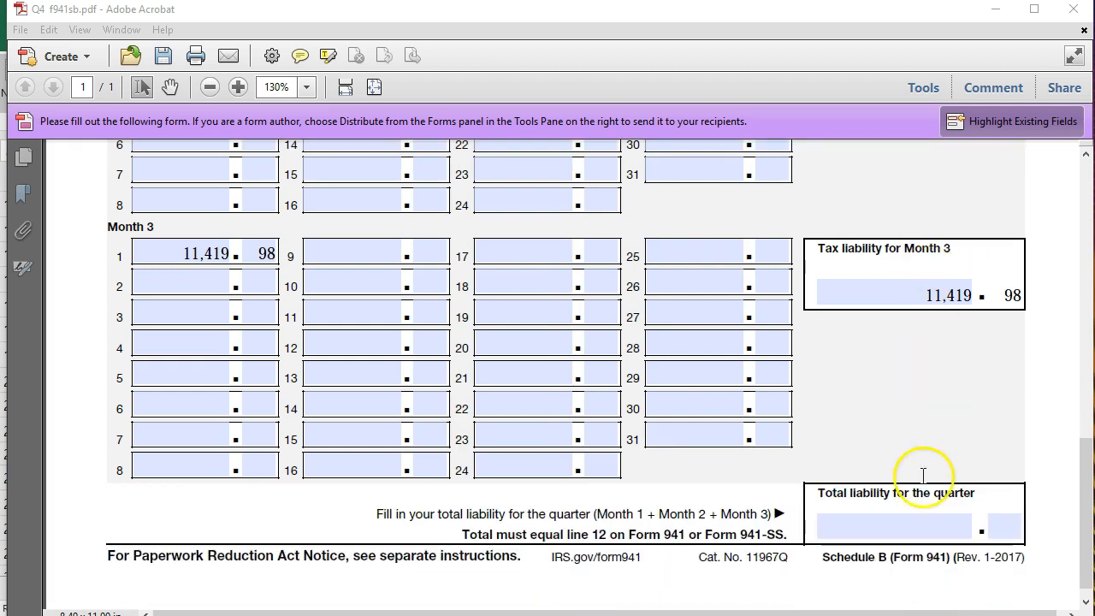
pyautogui.write('4')
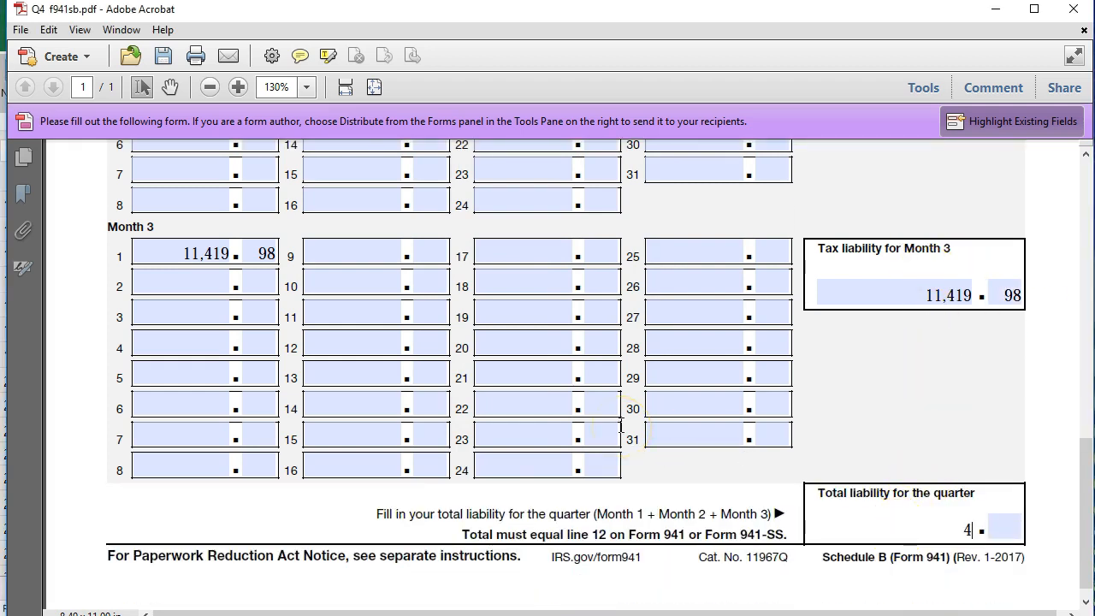
pyautogui.write('1,501')
pyautogui.press('Tab')
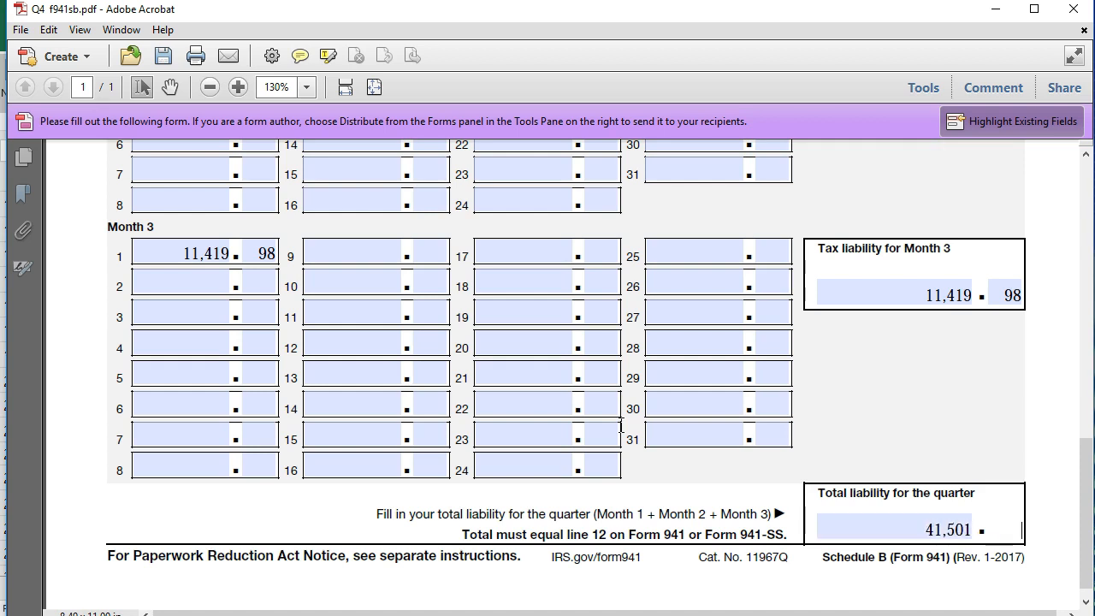
pyautogui.write('57')
# - Review the tax and deposit totals on Form 941 lines 12 and 13, and the 1/15 Cash-Checking deposit in the Excel journal
pyautogui.hotkey('alt', 'Tab')
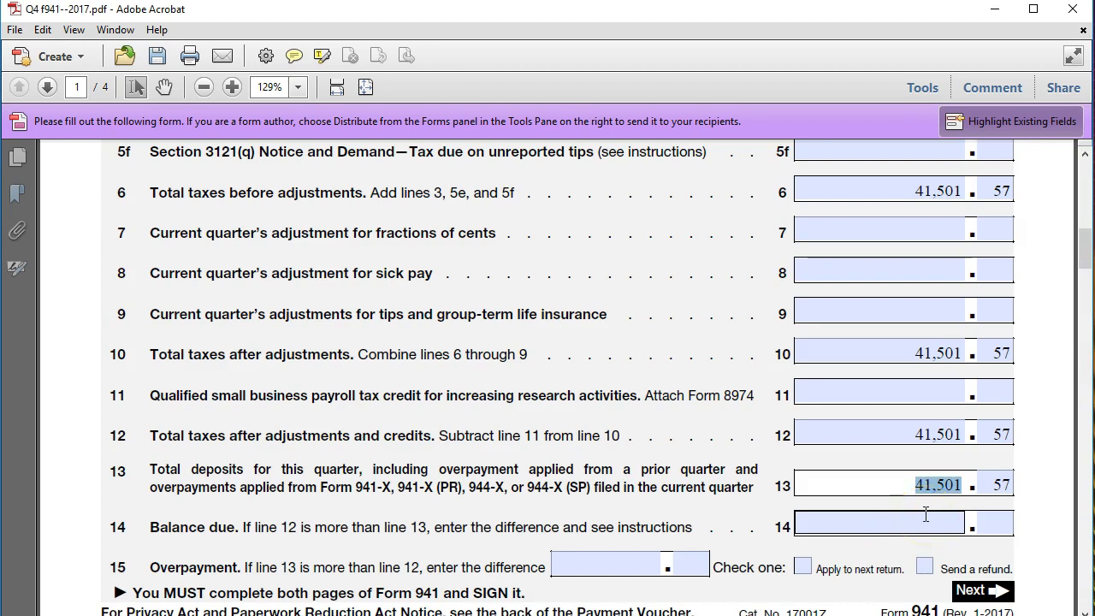
pyautogui.click(883, 515)
pyautogui.scroll(15, 884, 515)
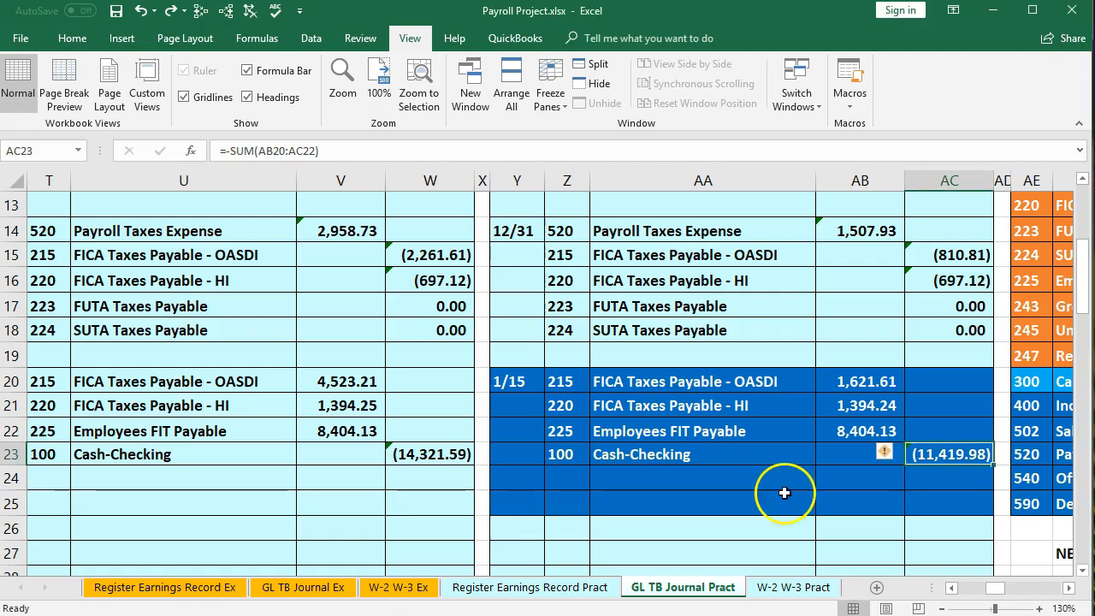
pyautogui.click(908, 491)
pyautogui.click(951, 462)
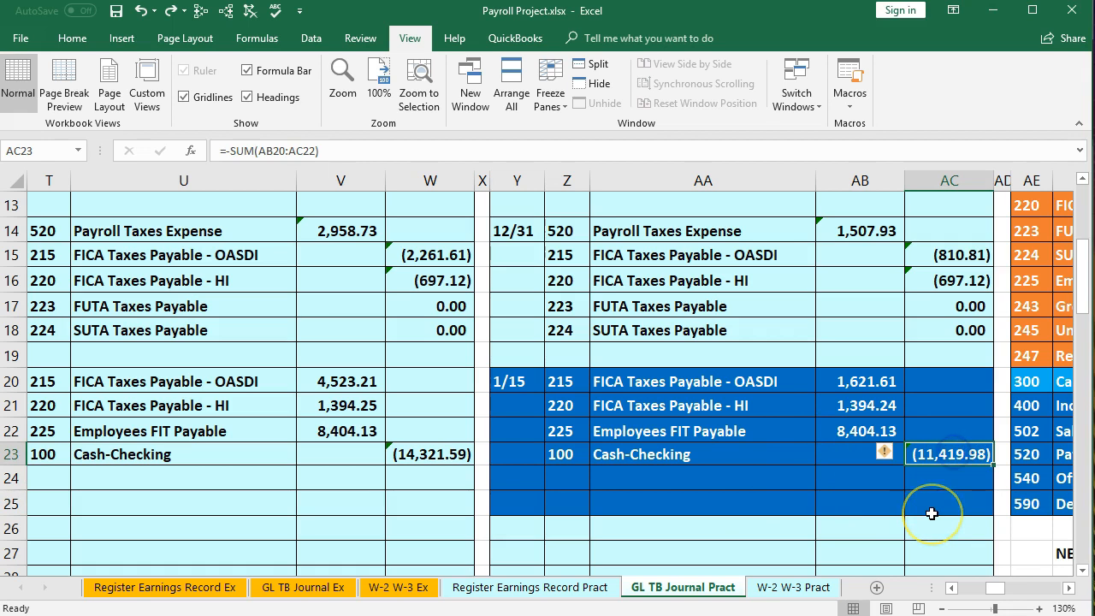